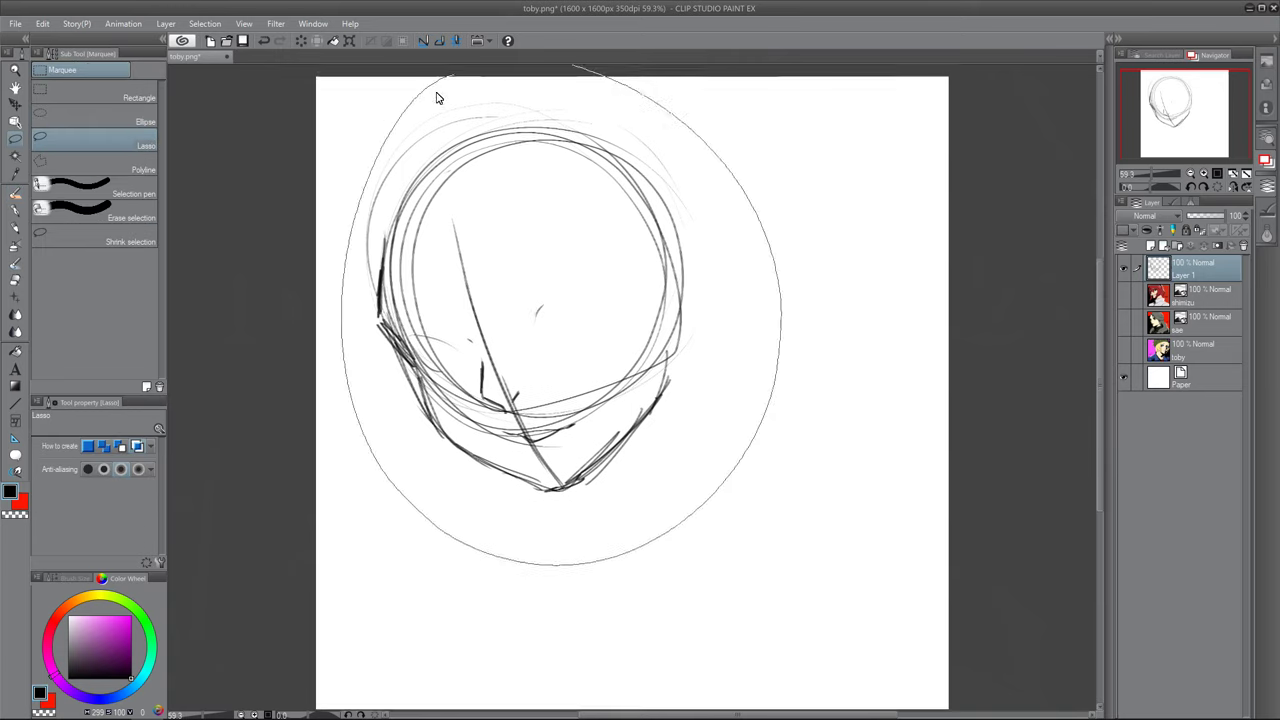
Step: Lasso the whole head sketch, enlarge it slightly and clear the selection
left_click_drag(640, 450, 613, 426)
key("Return")
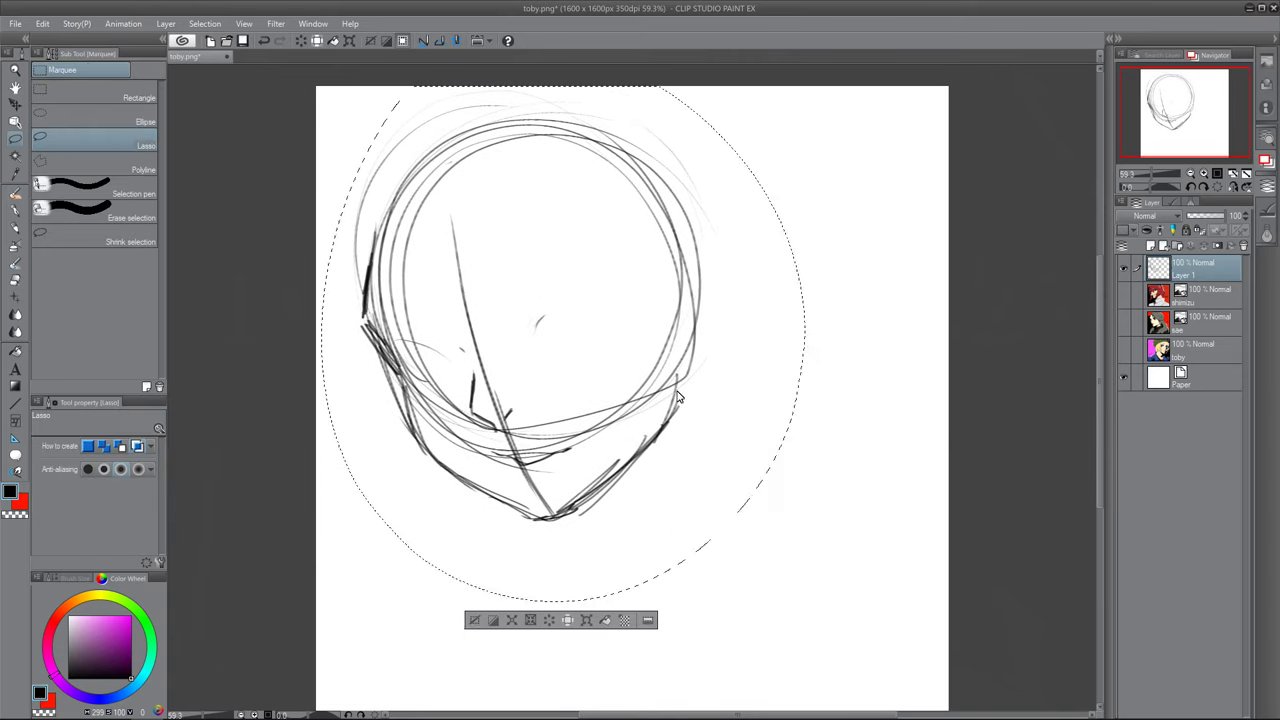
key("ctrl+d")
Step: Erase the rough guidelines around the left cheek and redraw the cheek and jaw contour down to the chin
key("e")
mouse_move(357, 340)
left_mouse_down()
mouse_move(426, 470)
mouse_move(429, 407)
mouse_move(507, 434)
mouse_move(482, 331)
mouse_move(527, 217)
mouse_move(448, 250)
mouse_move(383, 302)
mouse_move(761, 303)
mouse_move(522, 481)
mouse_move(585, 434)
mouse_move(545, 397)
mouse_move(441, 466)
left_mouse_up()
key("b")
left_click_drag(402, 386, 494, 496)
left_click_drag(426, 449, 549, 519)
left_click(1233, 188)
mouse_move(898, 326)
left_mouse_down()
mouse_move(735, 518)
mouse_move(715, 518)
left_mouse_up()
Step: Redraw the opposite jawline, below the ear area down to the chin, while the canvas is mirrored
left_click_drag(599, 420, 695, 512)
left_click_drag(617, 449, 715, 519)
left_click_drag(588, 370, 667, 485)
left_click_drag(605, 421, 705, 515)
Step: Return to the unmirrored view and draw the right-hand eye with upper lid, iris, pupil and lower lashes
key("h")
mouse_move(540, 325)
left_mouse_down()
mouse_move(580, 305)
mouse_move(563, 300)
mouse_move(608, 307)
mouse_move(574, 360)
mouse_move(559, 341)
mouse_move(589, 344)
mouse_move(587, 306)
mouse_move(557, 314)
mouse_move(552, 345)
left_mouse_up()
left_click_drag(578, 300, 606, 322)
left_click_drag(586, 356, 588, 366)
left_click_drag(566, 362, 570, 372)
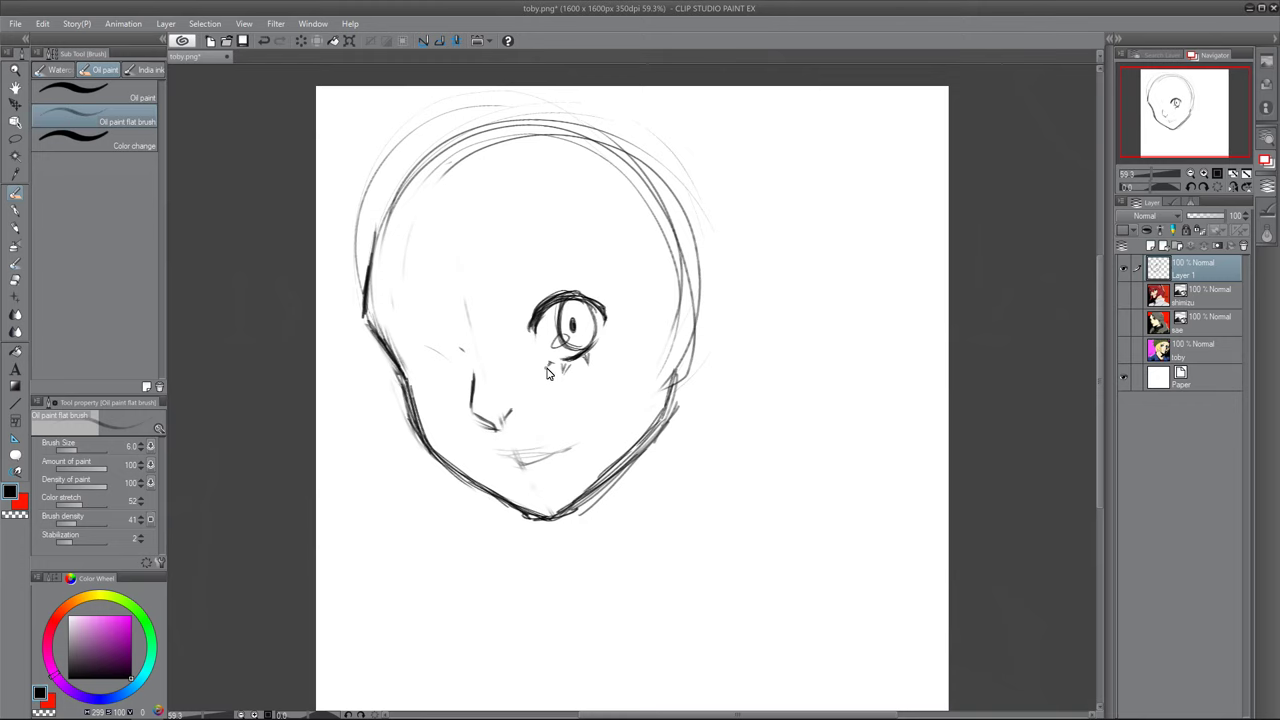
left_click_drag(532, 326, 608, 318)
Step: Lasso the finished eye, transform it to adjust its width and position, and clear the selection
left_click(15, 139)
key("ctrl+t")
left_click_drag(579, 258, 636, 258)
key("Return")
key("ctrl+d")
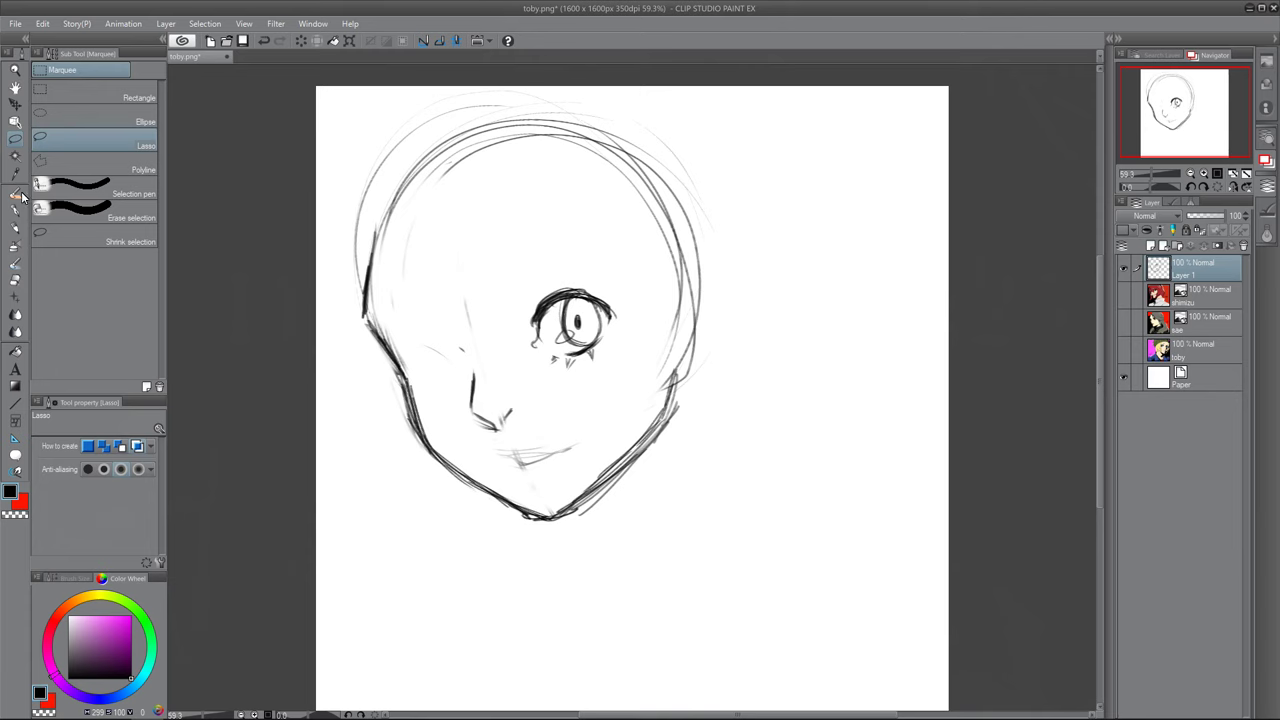
Step: Draw a smiling mouth with a dark lower lip and outline the second eye at the left side of the face
key("b")
mouse_move(492, 451)
left_mouse_down()
mouse_move(576, 443)
mouse_move(508, 455)
mouse_move(531, 466)
mouse_move(565, 450)
mouse_move(516, 466)
mouse_move(549, 468)
left_mouse_up()
mouse_move(402, 360)
left_mouse_down()
mouse_move(440, 388)
mouse_move(465, 365)
mouse_move(415, 334)
mouse_move(460, 352)
left_mouse_up()
key("h")
mouse_move(846, 333)
left_mouse_down()
mouse_move(814, 360)
mouse_move(834, 391)
left_mouse_up()
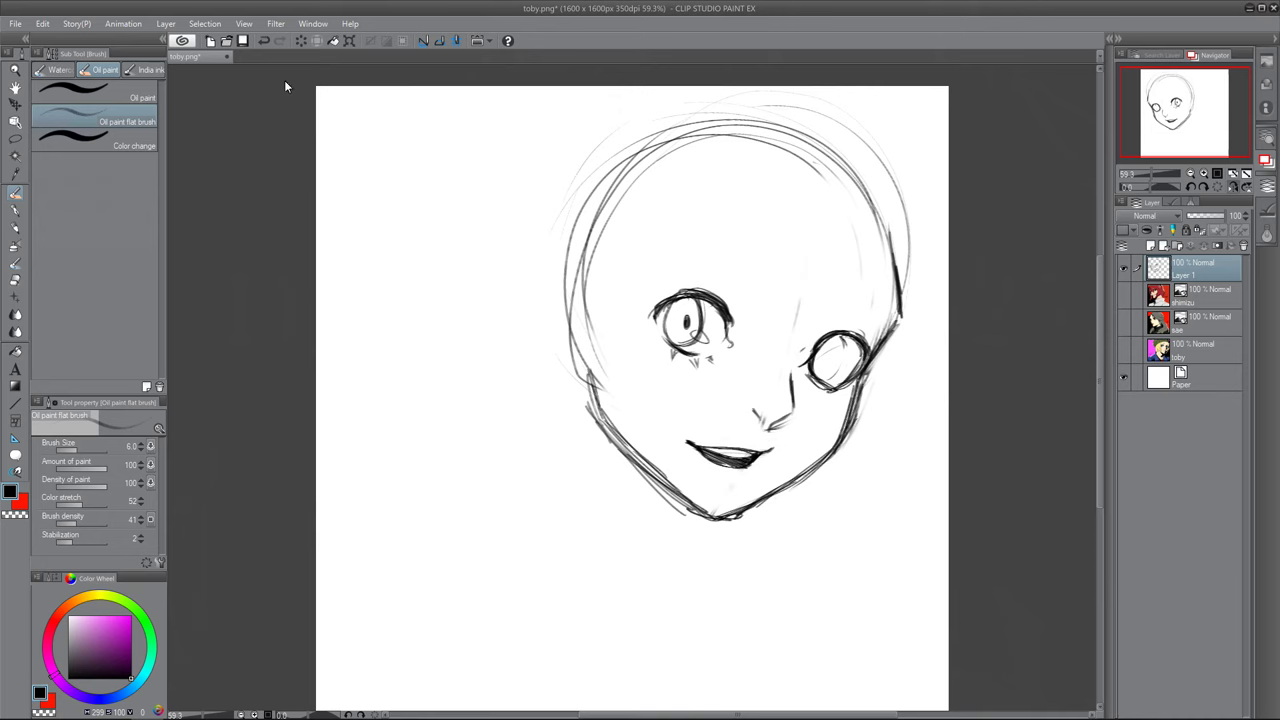
Step: Return to the unmirrored view and add the pupil and outer lashes to the left-hand eye
key("h")
left_click_drag(423, 368, 430, 369)
mouse_move(399, 349)
left_mouse_down()
mouse_move(432, 332)
mouse_move(380, 356)
left_mouse_up()
Step: Strengthen the nose line and hatch a shadow along the left side of the nose
mouse_move(475, 375)
left_mouse_down()
mouse_move(474, 405)
mouse_move(496, 430)
left_mouse_up()
left_click_drag(502, 420, 513, 409)
mouse_move(472, 376)
left_mouse_down()
mouse_move(456, 410)
mouse_move(494, 432)
left_mouse_up()
Step: Thicken the inner lashes of the right-hand eye and darken the outline and lower lashes of the left-hand eye
left_click_drag(546, 292, 530, 305)
left_click_drag(542, 296, 525, 316)
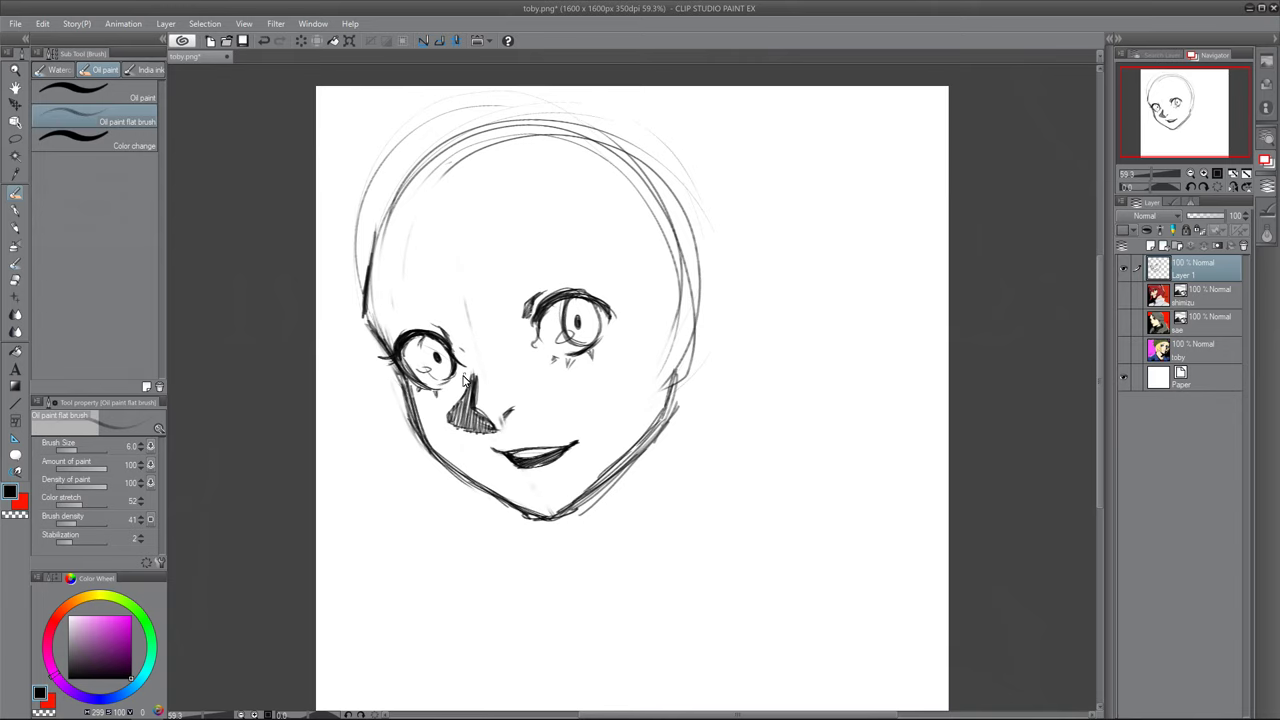
left_click_drag(426, 338, 422, 369)
mouse_move(426, 375)
left_mouse_down()
mouse_move(449, 370)
mouse_move(412, 386)
left_mouse_up()
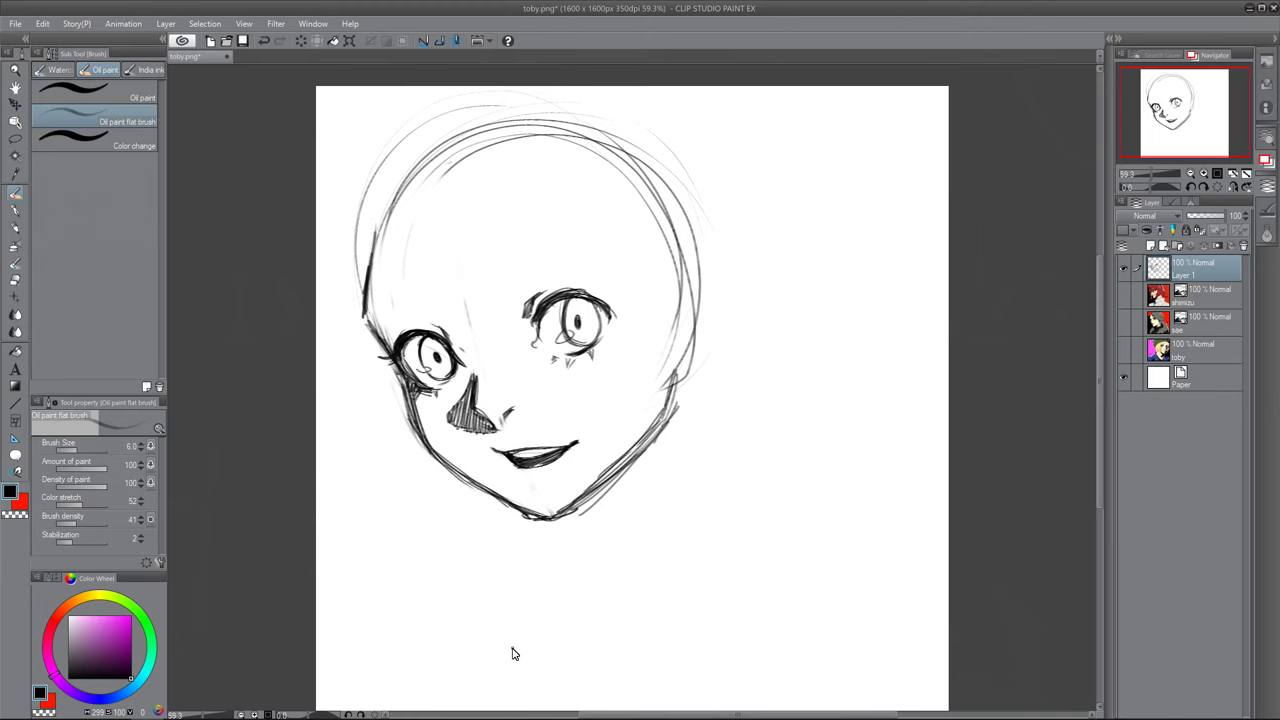
left_click_drag(666, 388, 657, 423)
Step: Lasso the mouth and shift it slightly left, and strengthen the face contour beside the left temple
key("m")
left_click_drag(483, 467, 488, 474)
key("ctrl+t")
mouse_move(567, 455)
left_mouse_down()
mouse_move(557, 458)
mouse_move(586, 435)
mouse_move(569, 408)
mouse_move(589, 434)
left_mouse_up()
key("Return")
key("ctrl+d")
key("b")
left_click_drag(380, 237, 391, 350)
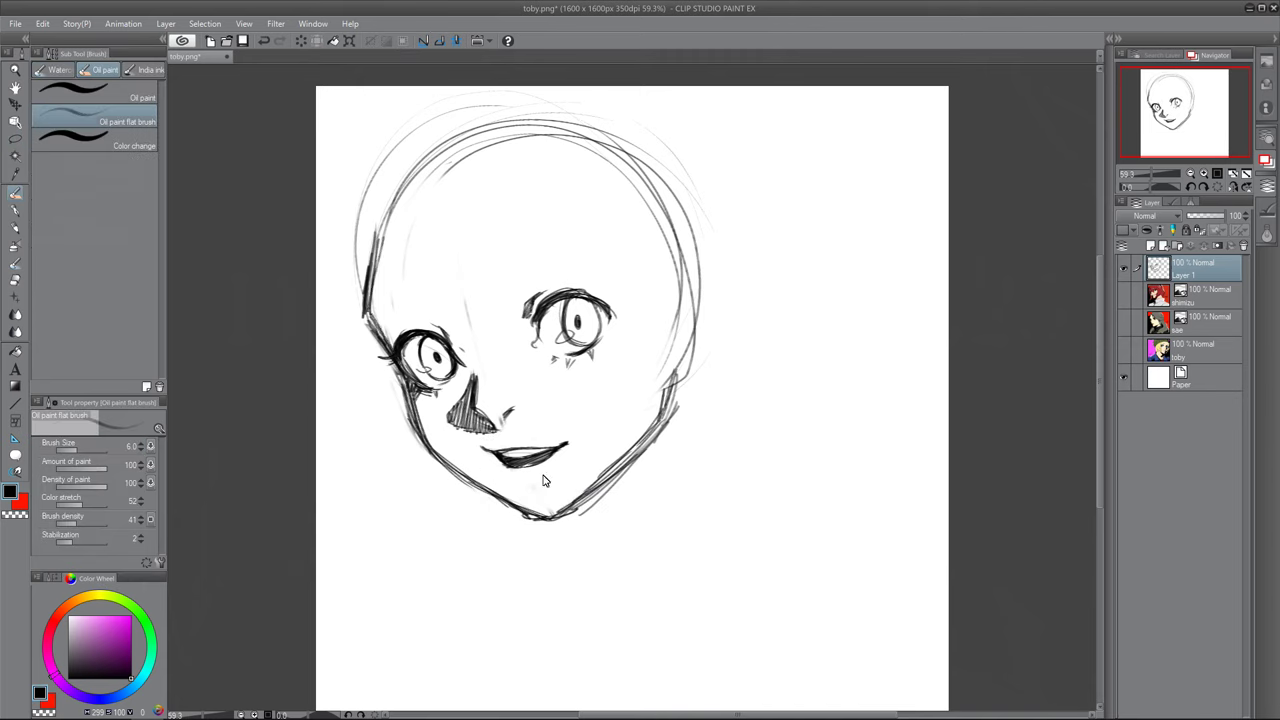
left_click_drag(432, 449, 504, 473)
left_click_drag(526, 483, 529, 506)
mouse_move(450, 462)
left_mouse_down()
mouse_move(524, 509)
mouse_move(523, 492)
left_mouse_up()
key("ctrl+z")
key("ctrl+z")
key("ctrl+z")
key("ctrl+z")
Step: Erase the smiling mouth and draw a smaller mouth with a dark corner in its place
left_click(17, 286)
left_click_drag(487, 450, 571, 449)
left_click(15, 193)
mouse_move(491, 451)
left_mouse_down()
mouse_move(539, 465)
mouse_move(528, 500)
mouse_move(528, 480)
left_mouse_up()
Step: Adjust the small mouth with a lasso selection in the mirrored view and clean up its lower lip with the eraser
left_click(15, 282)
left_click(1233, 187)
left_click(15, 193)
left_click(15, 139)
mouse_move(775, 437)
left_mouse_down()
mouse_move(755, 487)
mouse_move(782, 465)
left_mouse_up()
left_click(783, 520)
key("Return")
key("h")
key("b")
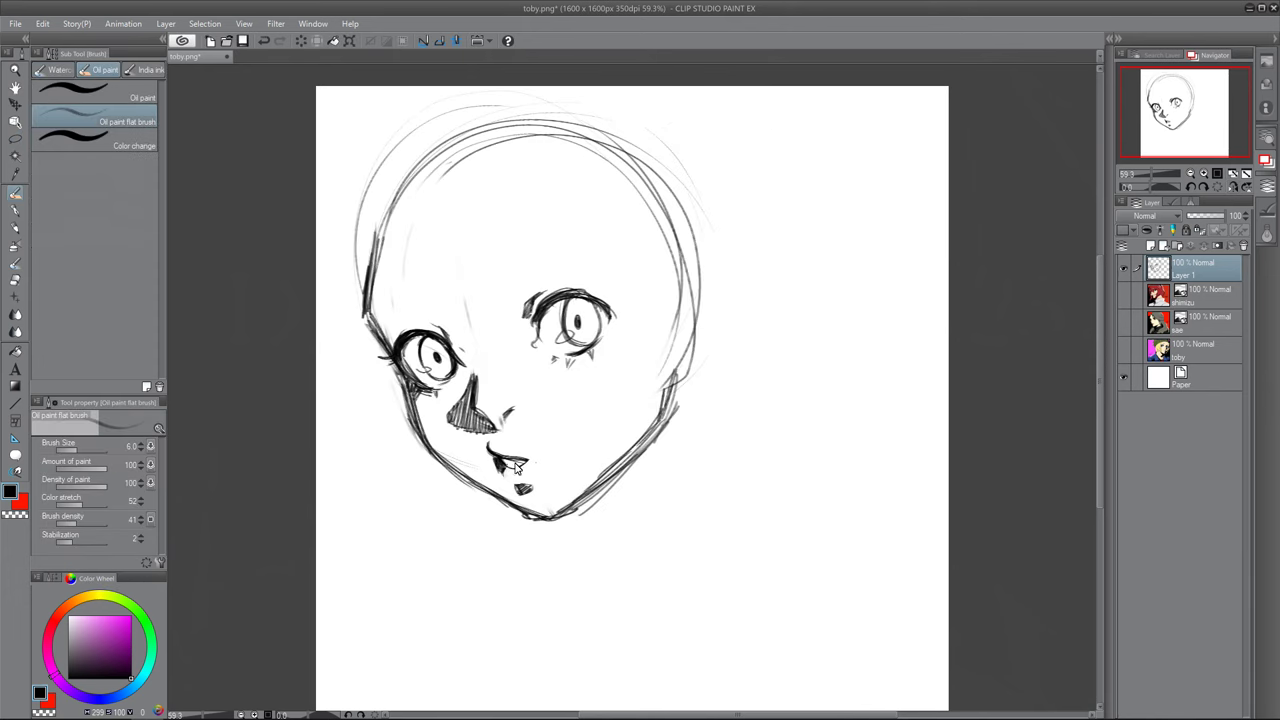
key("e")
mouse_move(518, 467)
left_mouse_down()
mouse_move(533, 461)
mouse_move(500, 470)
mouse_move(547, 459)
left_mouse_up()
Step: Add lashes to the inner corner of the right-hand eye and draw thin arched eyebrows above both eyes
key("b")
left_click_drag(543, 299, 530, 291)
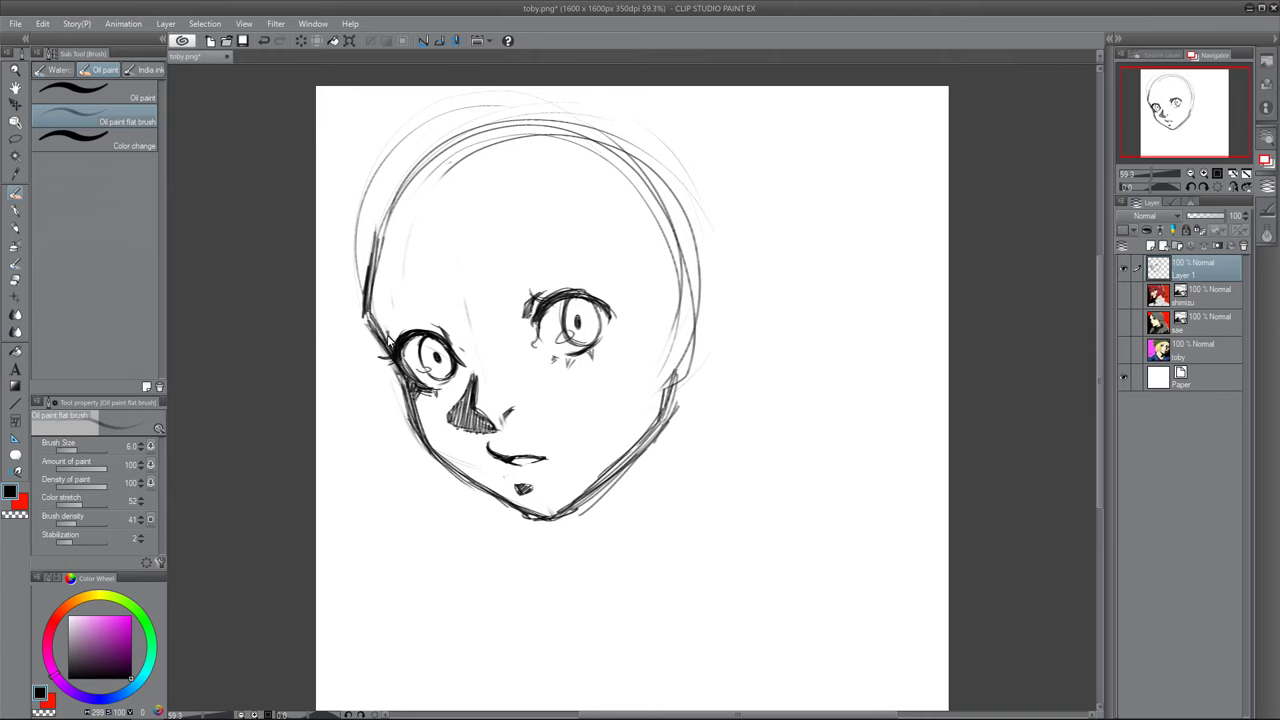
left_click_drag(508, 275, 590, 248)
left_click_drag(517, 264, 601, 256)
mouse_move(380, 315)
left_mouse_down()
mouse_move(423, 298)
mouse_move(442, 309)
left_mouse_up()
Step: Erase the small mouth and the chin shadow beneath it
left_click(17, 281)
mouse_move(489, 446)
left_mouse_down()
mouse_move(557, 455)
mouse_move(505, 485)
left_mouse_up()
left_click(16, 194)
key("e")
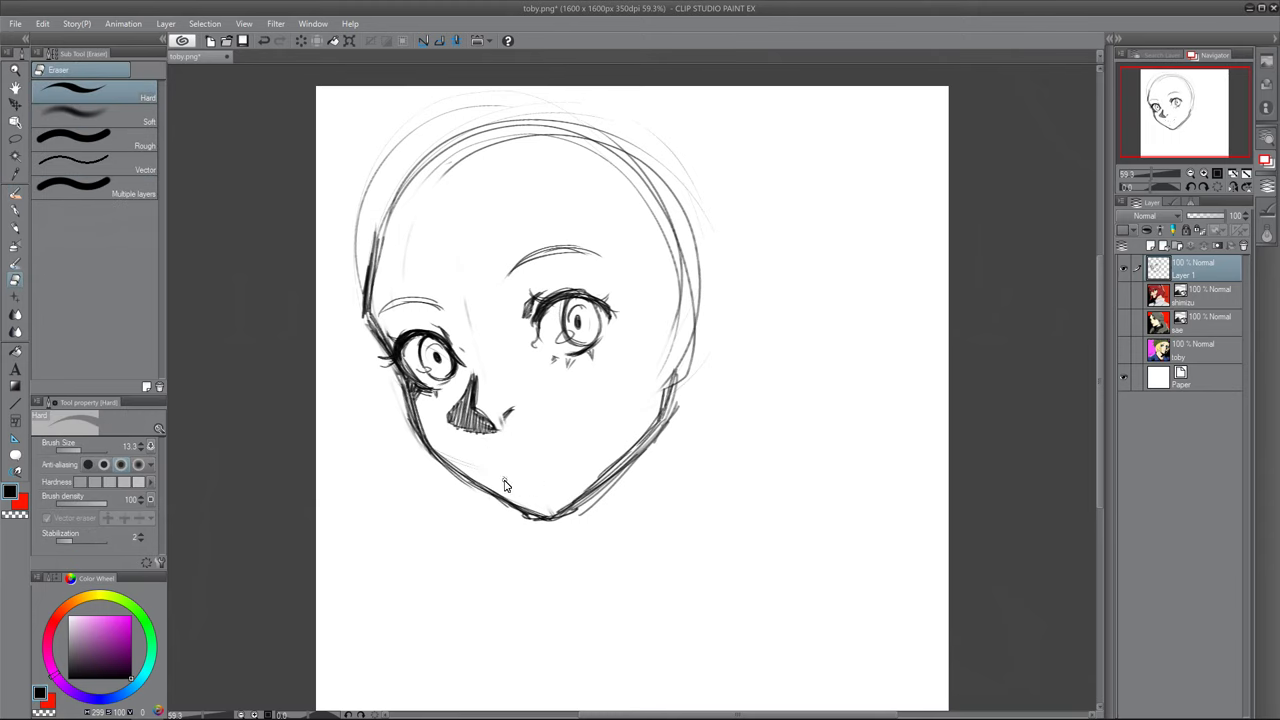
Step: Darken the nose shadow and trim its outer edge with the eraser into a narrower wedge
key("b")
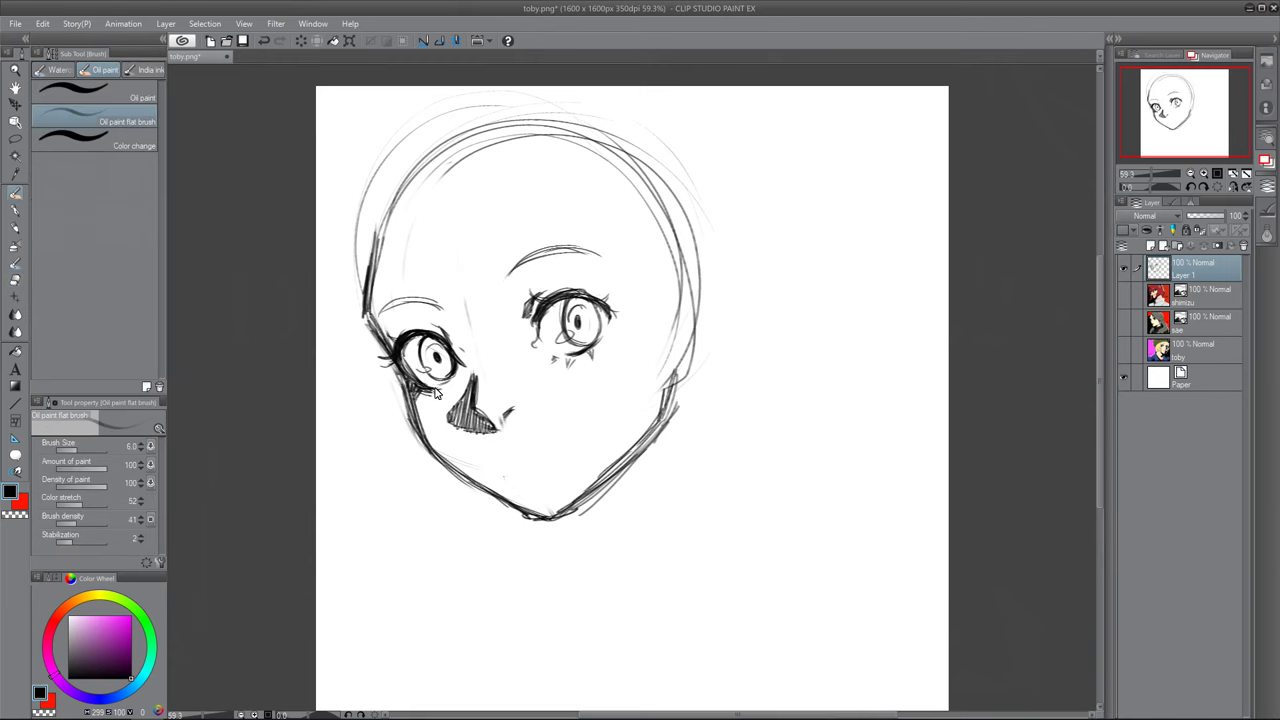
left_click_drag(476, 378, 480, 428)
key("e")
left_click_drag(475, 373, 449, 426)
Step: Draw a smiling mouth with a hatched shadow down to the chin, and thin the right jawline with the eraser
key("b")
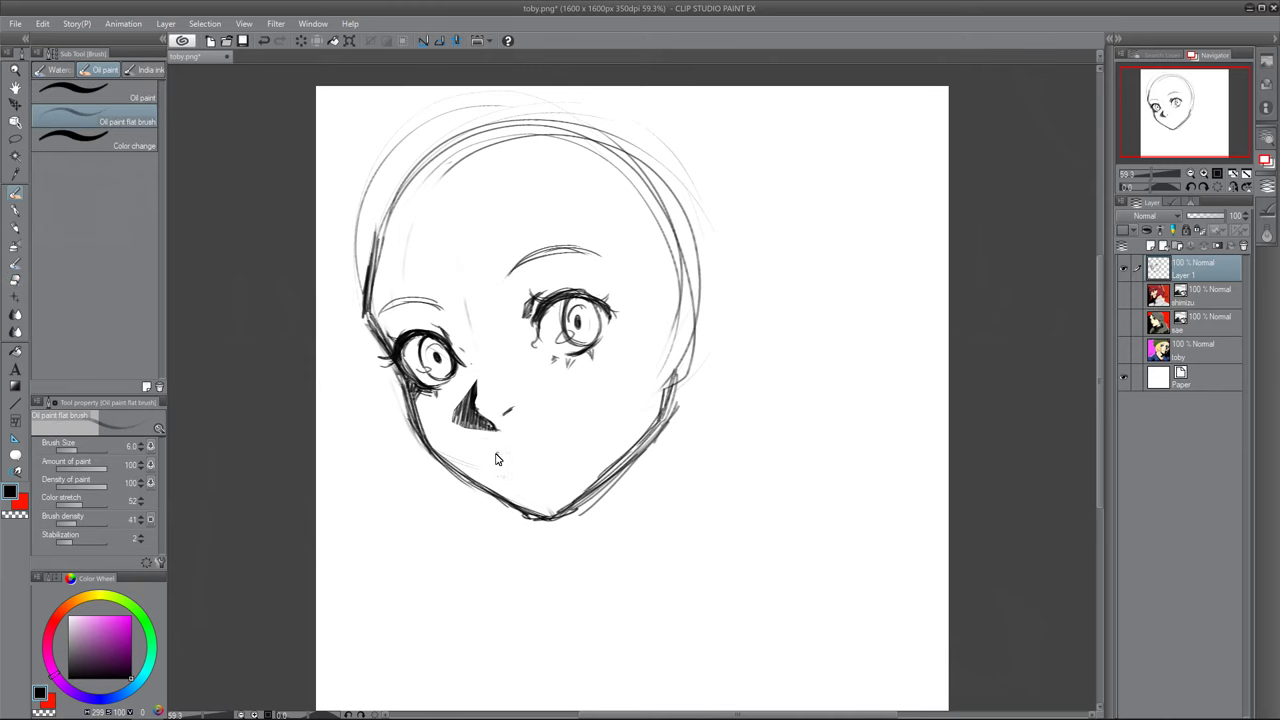
mouse_move(490, 457)
left_mouse_down()
mouse_move(572, 448)
mouse_move(512, 488)
mouse_move(540, 512)
left_mouse_up()
left_click_drag(460, 482, 541, 513)
left_click(15, 280)
left_click_drag(678, 388, 578, 514)
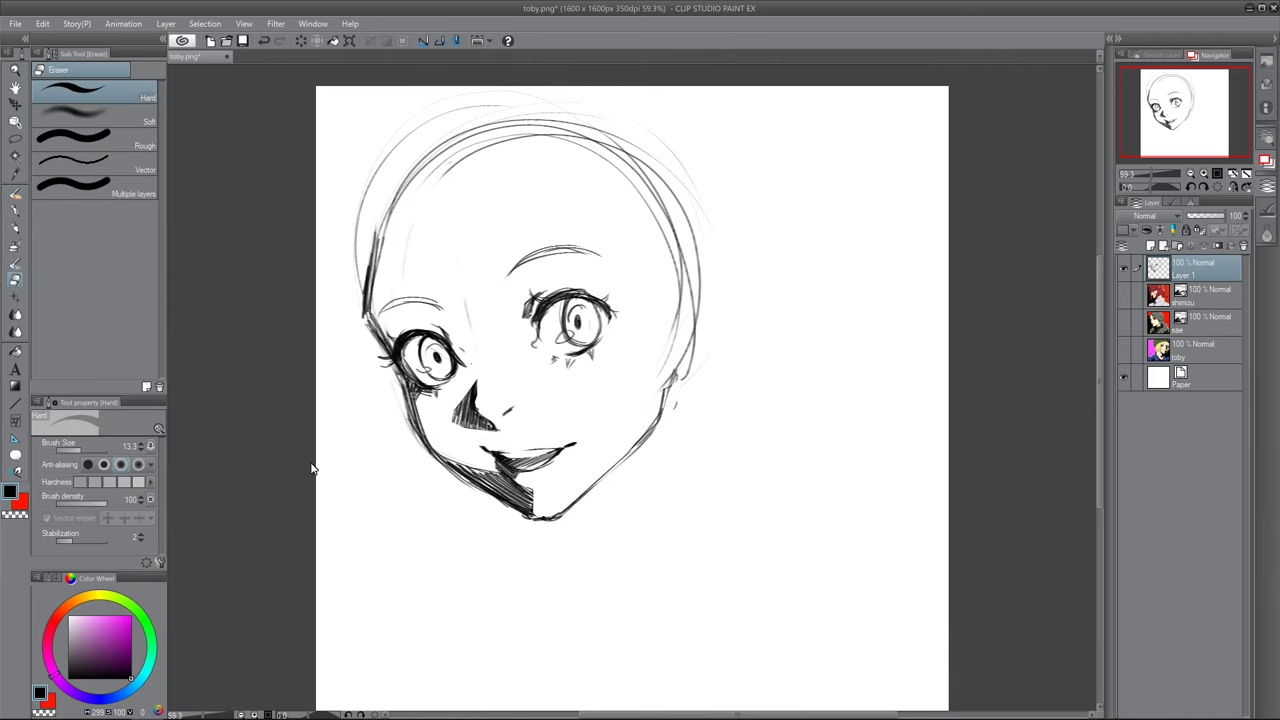
Step: Erase both eyebrows with the soft eraser
key("b")
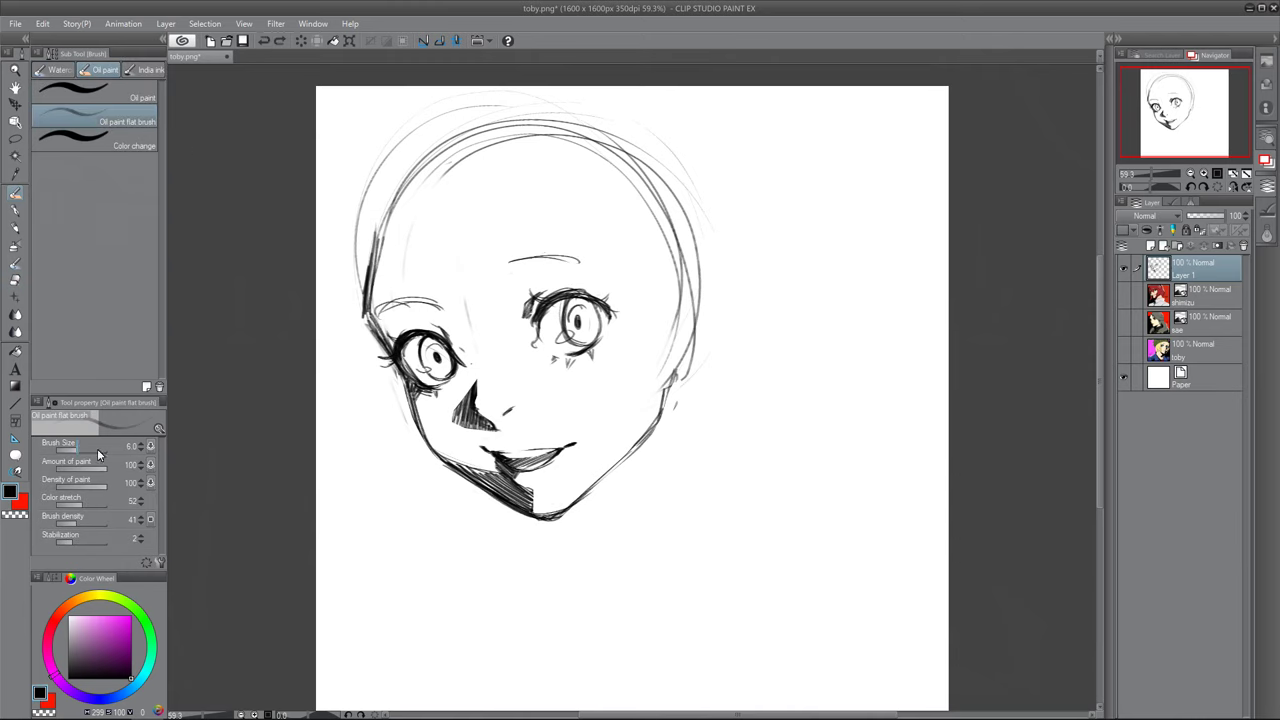
key("ctrl+z")
key("e")
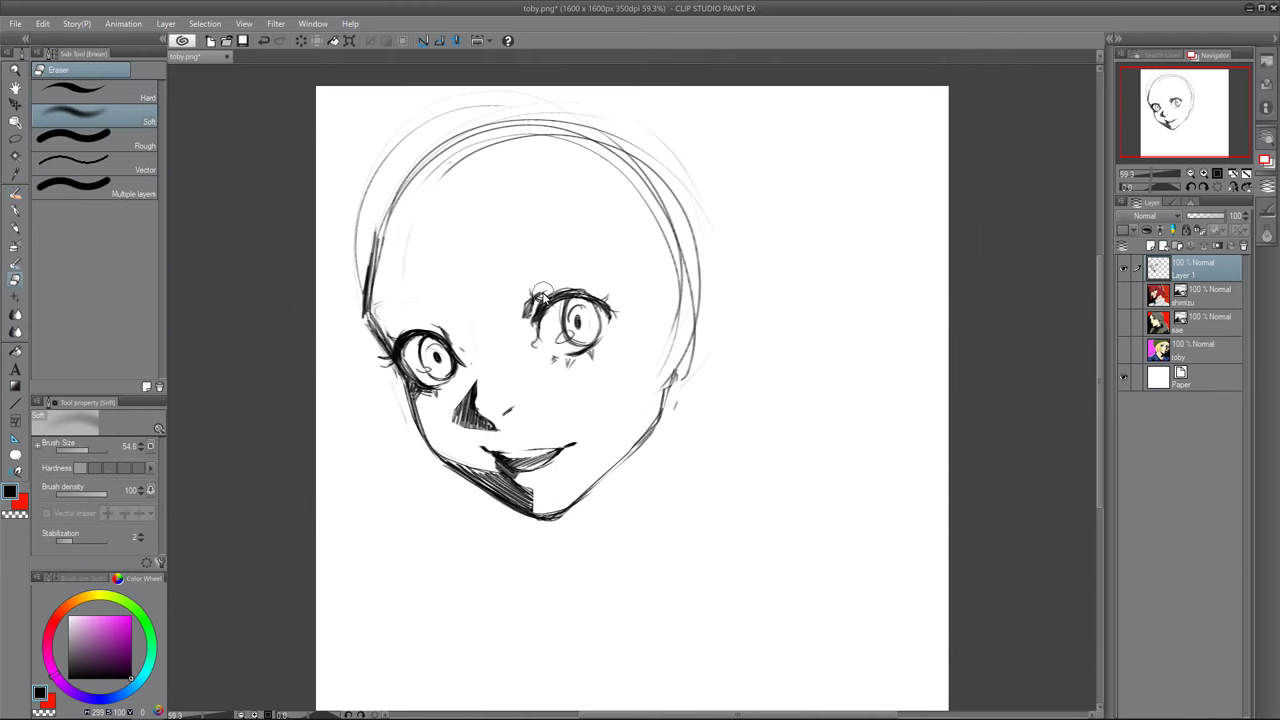
Step: Draw the ear at the right side of the head, with its outer rim, inner folds and lobe
key("b")
left_click_drag(664, 300, 709, 312)
left_click_drag(709, 304, 676, 388)
left_click_drag(668, 304, 677, 377)
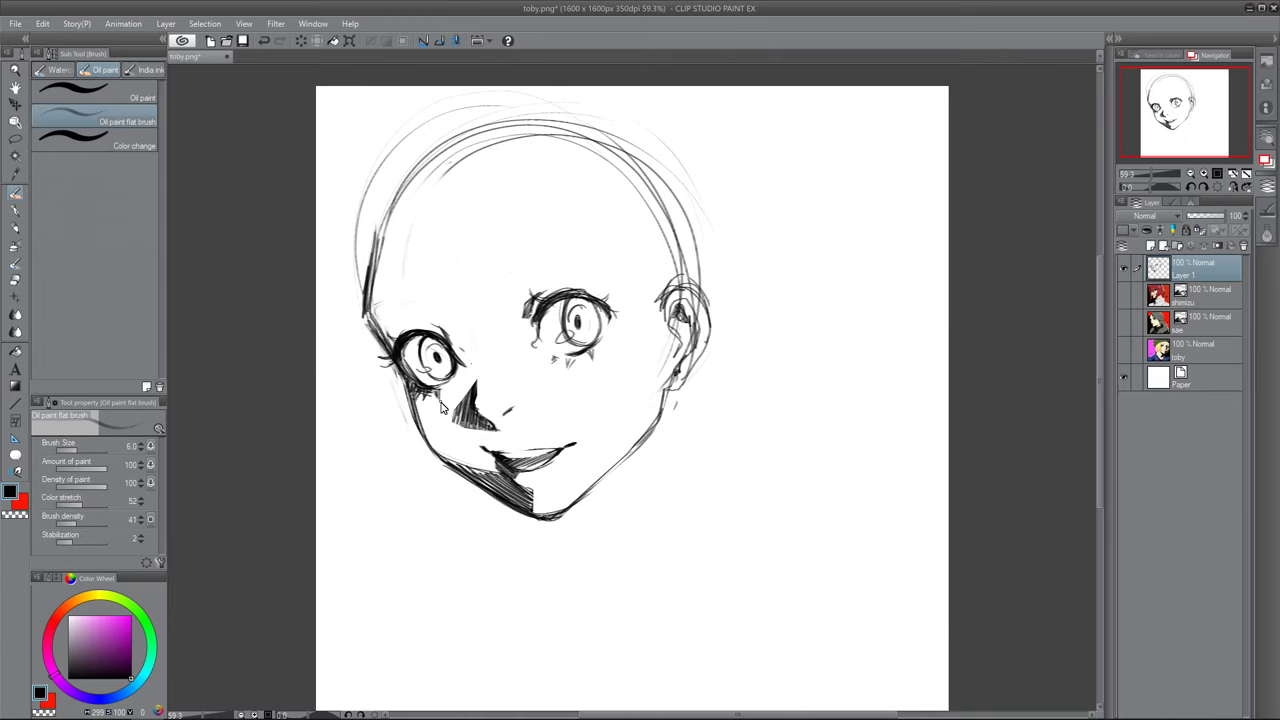
Step: Darken the outlines of both eyes and reinforce the mouth line
mouse_move(436, 340)
left_mouse_down()
mouse_move(462, 368)
mouse_move(404, 372)
left_mouse_up()
left_click_drag(572, 296, 604, 320)
left_click_drag(500, 459, 572, 450)
Step: Redraw both eyebrows as darker, flatter strokes and hatch the irises of both eyes
left_click_drag(508, 276, 598, 266)
left_click_drag(370, 312, 436, 306)
mouse_move(566, 306)
left_mouse_down()
mouse_move(575, 342)
mouse_move(598, 310)
left_mouse_up()
left_click_drag(424, 348, 453, 370)
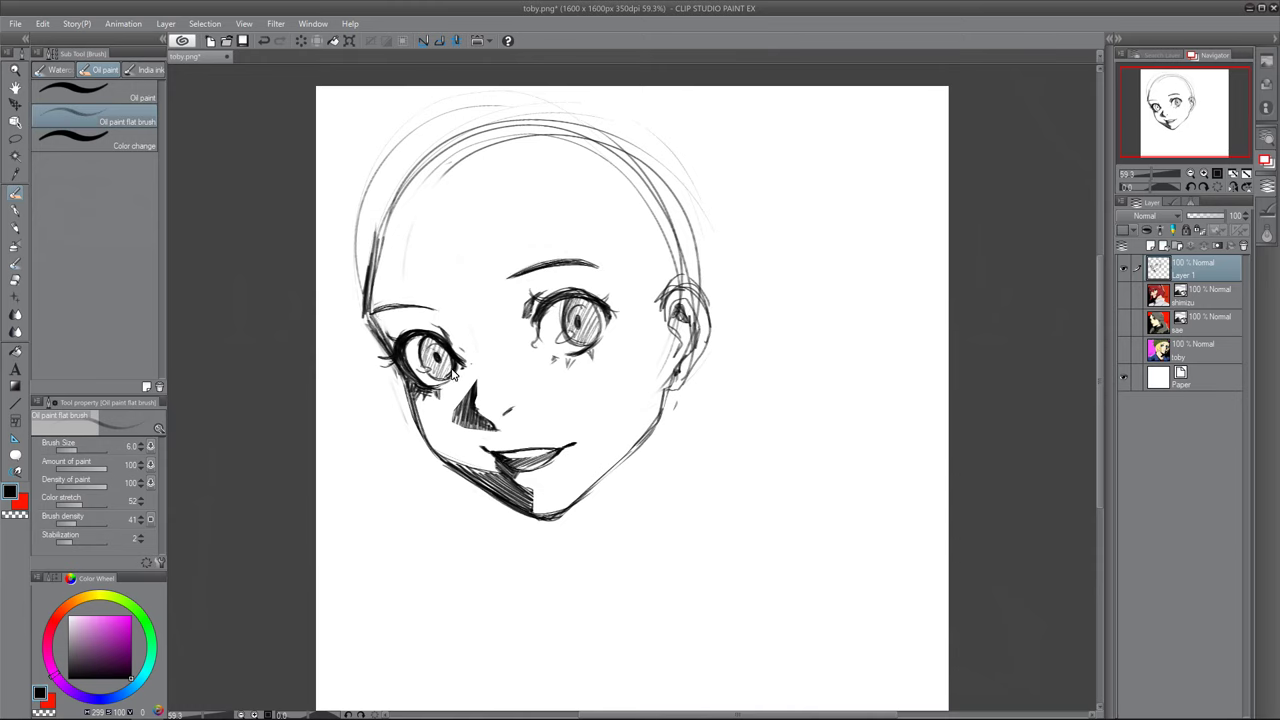
Step: Sketch a straight fringe parted above the right-hand eye and the outer hair contour sweeping down to the left canvas edge
left_click_drag(540, 178, 521, 297)
left_click_drag(521, 212, 512, 312)
left_click_drag(362, 194, 372, 364)
left_click_drag(348, 236, 378, 360)
mouse_move(421, 237)
left_mouse_down()
mouse_move(424, 300)
mouse_move(474, 323)
left_mouse_up()
left_click_drag(475, 292, 486, 320)
left_click_drag(486, 320, 522, 308)
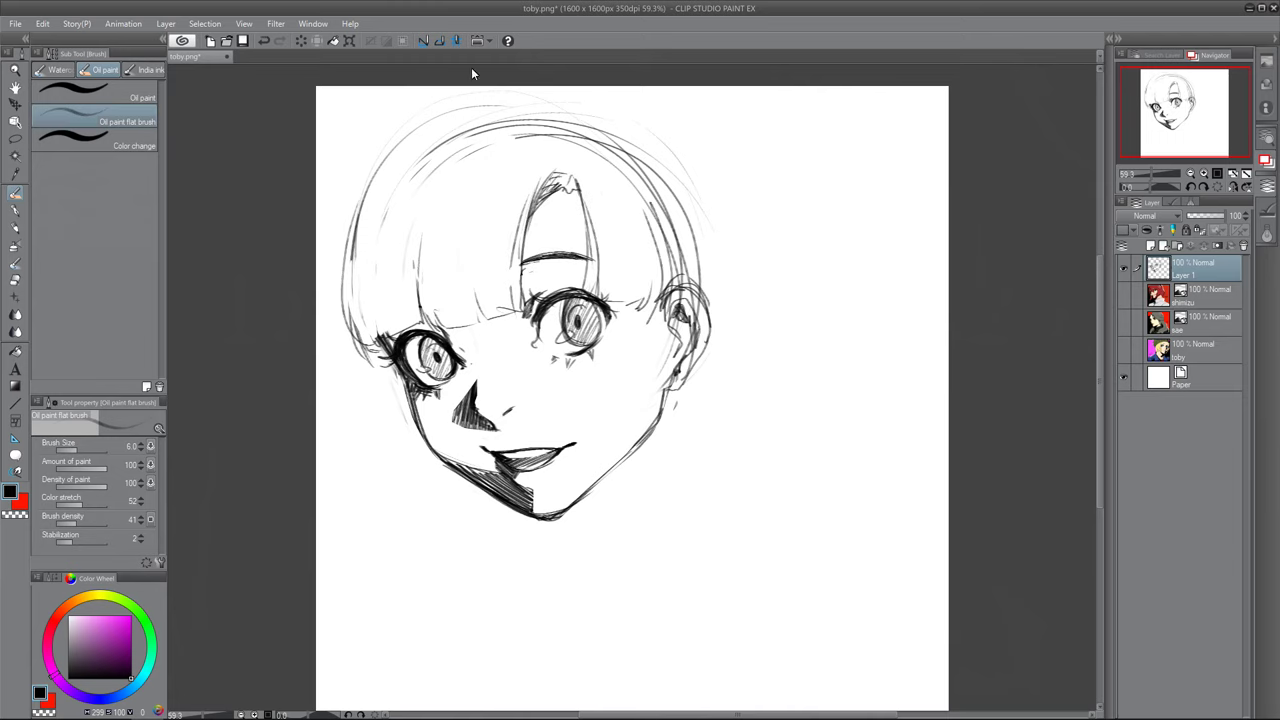
left_click_drag(566, 110, 317, 318)
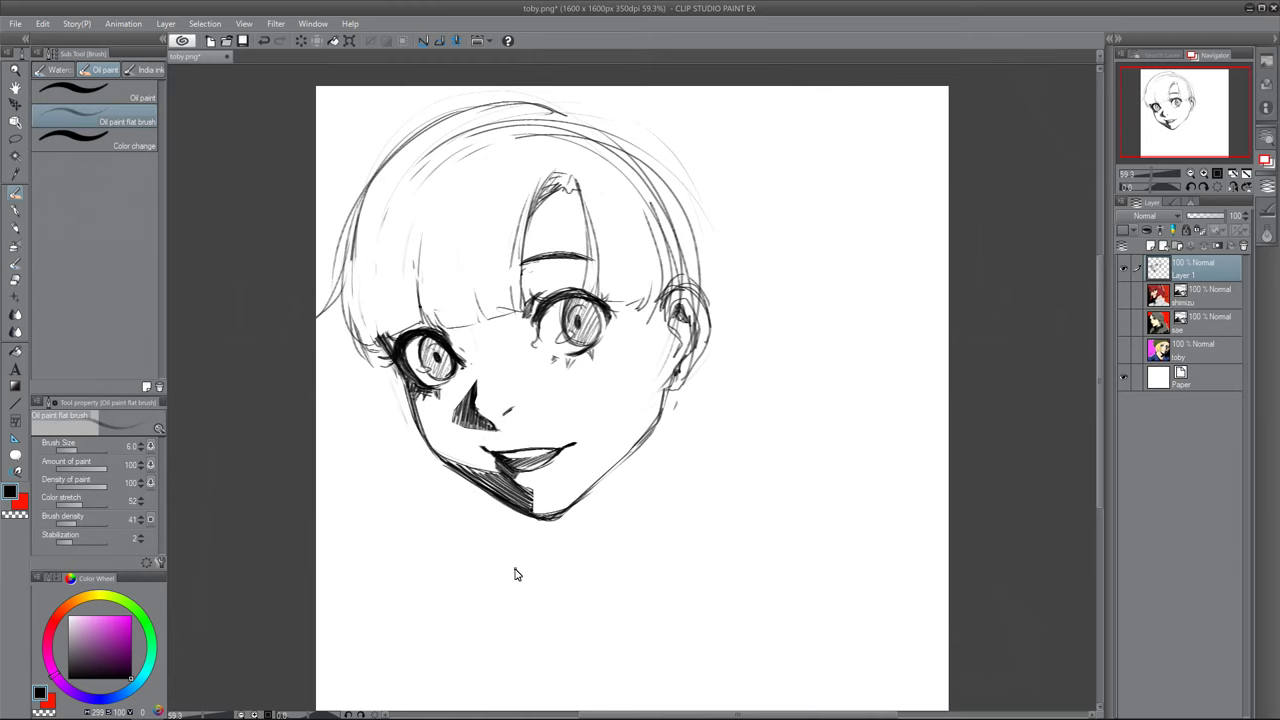
Step: Draw a hair clip with a flower across the fringe and add hair strands and the right outer hair contour
mouse_move(530, 222)
left_mouse_down()
mouse_move(526, 236)
mouse_move(540, 214)
mouse_move(557, 229)
left_mouse_up()
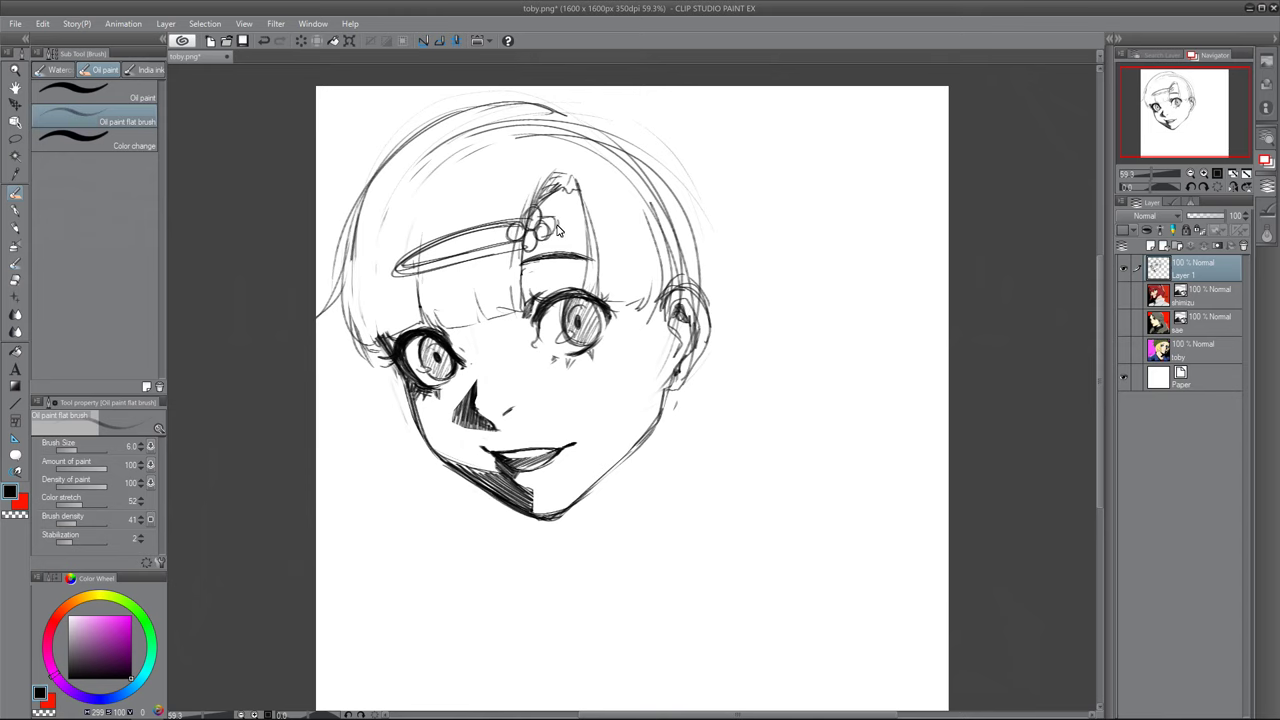
left_click_drag(368, 258, 428, 183)
left_click_drag(466, 138, 390, 290)
left_click_drag(362, 340, 395, 380)
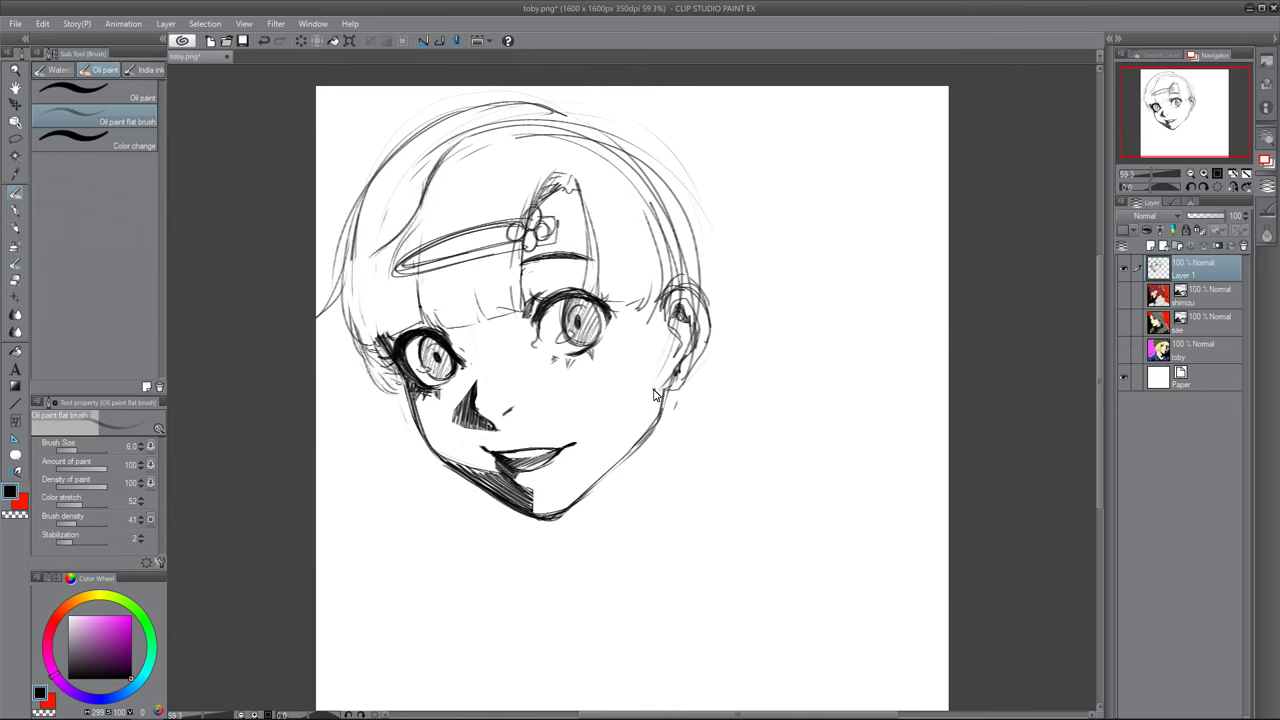
left_click_drag(640, 220, 662, 320)
mouse_move(565, 106)
left_mouse_down()
mouse_move(640, 120)
mouse_move(718, 282)
left_mouse_up()
Step: Sketch short lines for both sides of the neck below the jaw
left_click_drag(660, 430, 659, 478)
left_click_drag(521, 514, 533, 551)
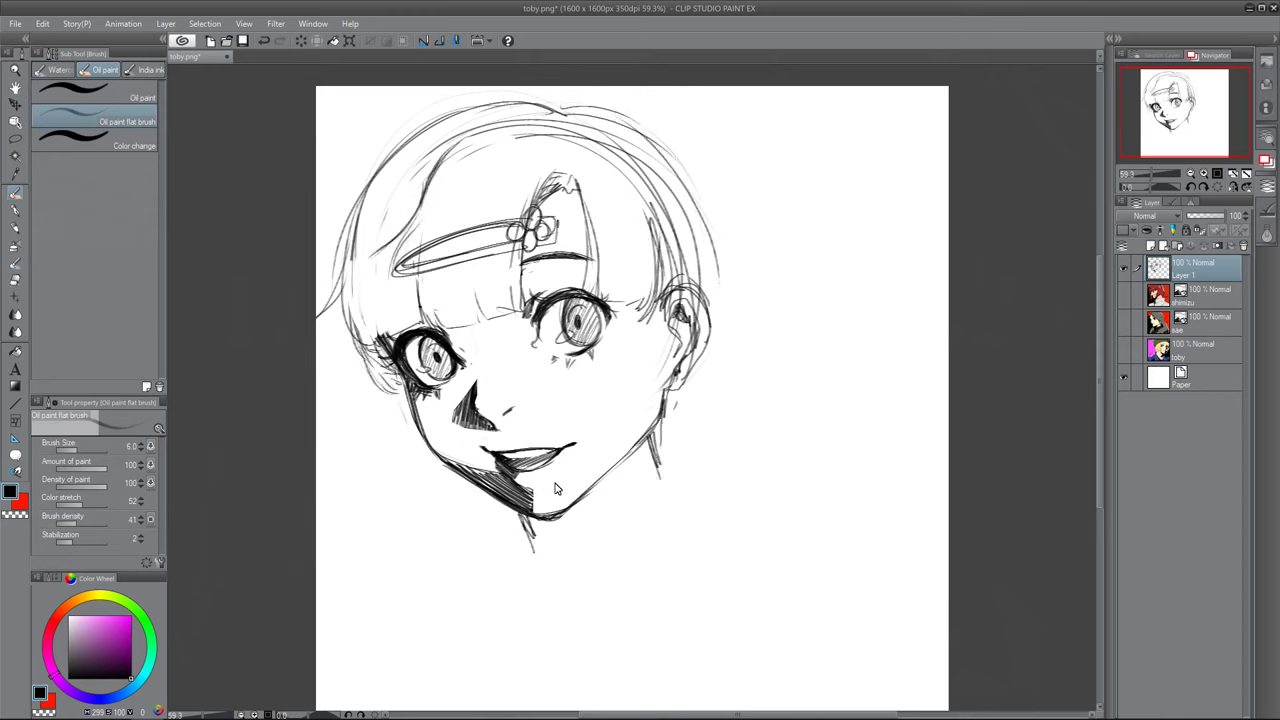
left_click_drag(652, 440, 664, 493)
Step: Sketch the raised right-hand shoulder curve and the line running from it down to the bottom canvas edge
left_click_drag(780, 463, 606, 573)
scroll(600, 589, "down", 1)
left_click_drag(605, 522, 510, 658)
Step: Sketch the neck and collarbone lines together with the left-hand shoulder and upper chest contour
left_click_drag(648, 376, 686, 428)
left_click_drag(601, 418, 567, 552)
left_click_drag(530, 460, 560, 525)
left_click_drag(318, 565, 555, 515)
left_click_drag(476, 520, 575, 572)
mouse_move(462, 498)
left_mouse_down()
mouse_move(457, 630)
mouse_move(516, 648)
left_mouse_up()
left_click_drag(318, 532, 482, 482)
Step: Extend the right-hand shoulder and outline its arm down to the bottom canvas edge
left_click_drag(730, 402, 862, 540)
left_click_drag(842, 528, 820, 638)
left_click_drag(824, 468, 896, 659)
left_click_drag(866, 514, 925, 659)
mouse_move(450, 490)
left_mouse_down()
mouse_move(542, 477)
mouse_move(460, 497)
left_mouse_up()
left_click_drag(1100, 400, 1100, 388)
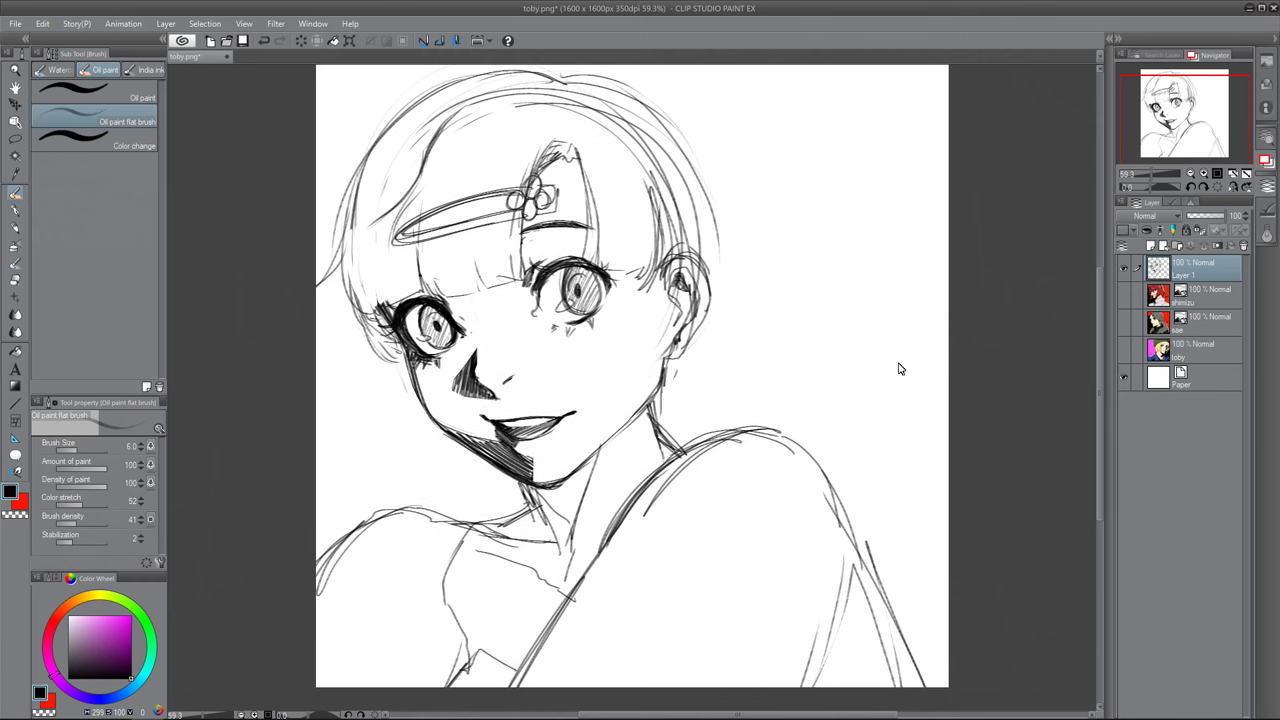
Step: Sketch the long hair locks beside the left-hand side of the face and draping over the left-hand shoulder and chest
left_click_drag(373, 348, 333, 482)
left_click_drag(323, 430, 356, 523)
left_click_drag(358, 450, 375, 511)
left_click_drag(398, 408, 382, 518)
left_click_drag(372, 508, 448, 482)
left_click_drag(420, 478, 540, 632)
left_click_drag(372, 530, 326, 684)
left_click_drag(490, 486, 550, 682)
Step: Sketch the full outer hair contour on the right-hand side with loose strands curving behind the ear
left_click_drag(650, 100, 825, 377)
left_click_drag(802, 296, 822, 482)
left_click_drag(716, 306, 664, 462)
left_click_drag(690, 220, 722, 394)
left_click_drag(728, 308, 640, 456)
Step: Sketch the rounded shape between the chin and raised shoulder and erase the neck and collarbone lines it overlaps
mouse_move(660, 374)
left_mouse_down()
mouse_move(656, 462)
mouse_move(500, 636)
left_mouse_up()
left_click_drag(670, 454, 530, 596)
left_click_drag(450, 542, 500, 614)
left_click_drag(416, 572, 480, 630)
key("e")
left_click_drag(646, 450, 532, 576)
left_click_drag(572, 514, 494, 674)
left_click_drag(590, 456, 672, 456)
Step: Sketch a flicked-out strand and a faint outer strand along the right-hand side of the hair
key("b")
mouse_move(712, 178)
left_mouse_down()
mouse_move(808, 262)
mouse_move(850, 242)
left_mouse_up()
mouse_move(779, 277)
left_mouse_down()
mouse_move(915, 395)
mouse_move(883, 497)
left_mouse_up()
key("ctrl+z")
Step: Sketch the lower edges of the bent arm near the bottom of the canvas and add fold lines around it
mouse_move(488, 686)
left_mouse_down()
mouse_move(613, 650)
mouse_move(681, 687)
left_mouse_up()
left_click_drag(486, 653, 580, 590)
left_click_drag(666, 546, 632, 606)
left_click_drag(632, 618, 585, 651)
left_click_drag(858, 545, 804, 687)
Step: Darken the shadow along the left-hand cheek and jaw and beside the nose
mouse_move(413, 370)
left_mouse_down()
mouse_move(454, 444)
mouse_move(517, 479)
left_mouse_up()
left_click_drag(420, 403, 498, 450)
left_click_drag(478, 354, 483, 388)
key("e")
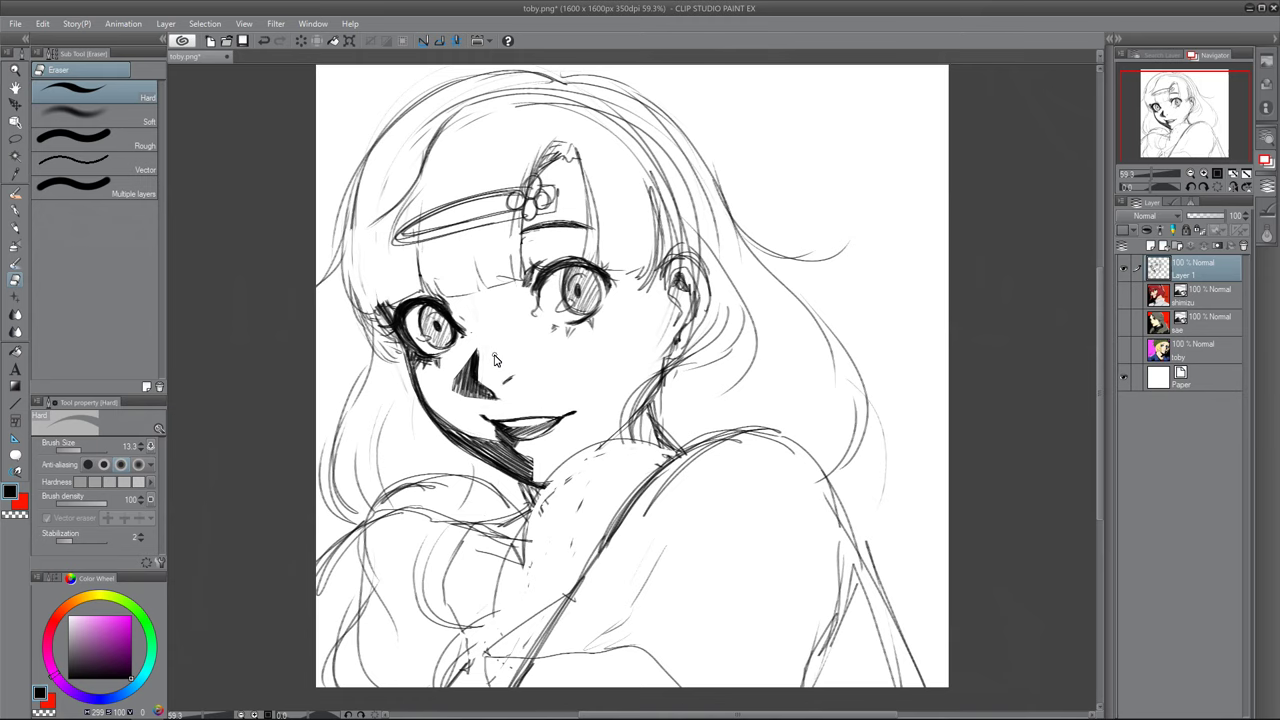
Step: Create a new layer and sketch the thick top bar of a pair of glasses over the eyes at brush size 9
key("ctrl+shift+n")
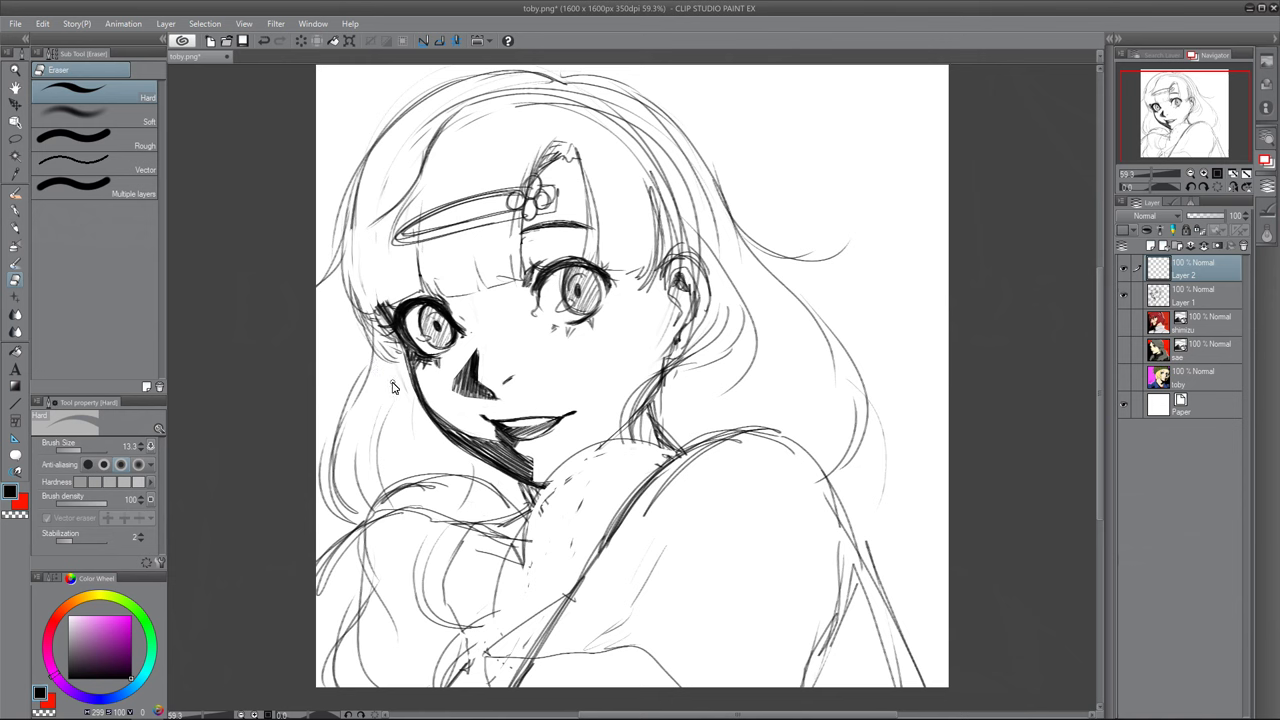
key("b")
mouse_move(622, 266)
left_mouse_down()
mouse_move(498, 290)
mouse_move(620, 266)
left_mouse_up()
left_click_drag(368, 326, 616, 273)
key("]")
key("]")
key("]")
left_click_drag(453, 303, 458, 311)
Step: Sketch the lower lens frames, the nose bridge and the temple arm running to the right-hand ear
mouse_move(373, 329)
left_mouse_down()
mouse_move(401, 308)
mouse_move(450, 302)
mouse_move(518, 343)
left_mouse_up()
mouse_move(505, 292)
left_mouse_down()
mouse_move(521, 345)
mouse_move(617, 324)
left_mouse_up()
left_click_drag(614, 276, 619, 320)
left_click_drag(505, 292, 518, 346)
left_click_drag(519, 348, 620, 328)
left_click_drag(459, 311, 471, 360)
left_click_drag(375, 332, 404, 380)
mouse_move(404, 380)
left_mouse_down()
mouse_move(468, 367)
mouse_move(507, 336)
mouse_move(498, 291)
mouse_move(460, 300)
left_mouse_up()
left_click_drag(615, 266, 673, 257)
left_click(1195, 295)
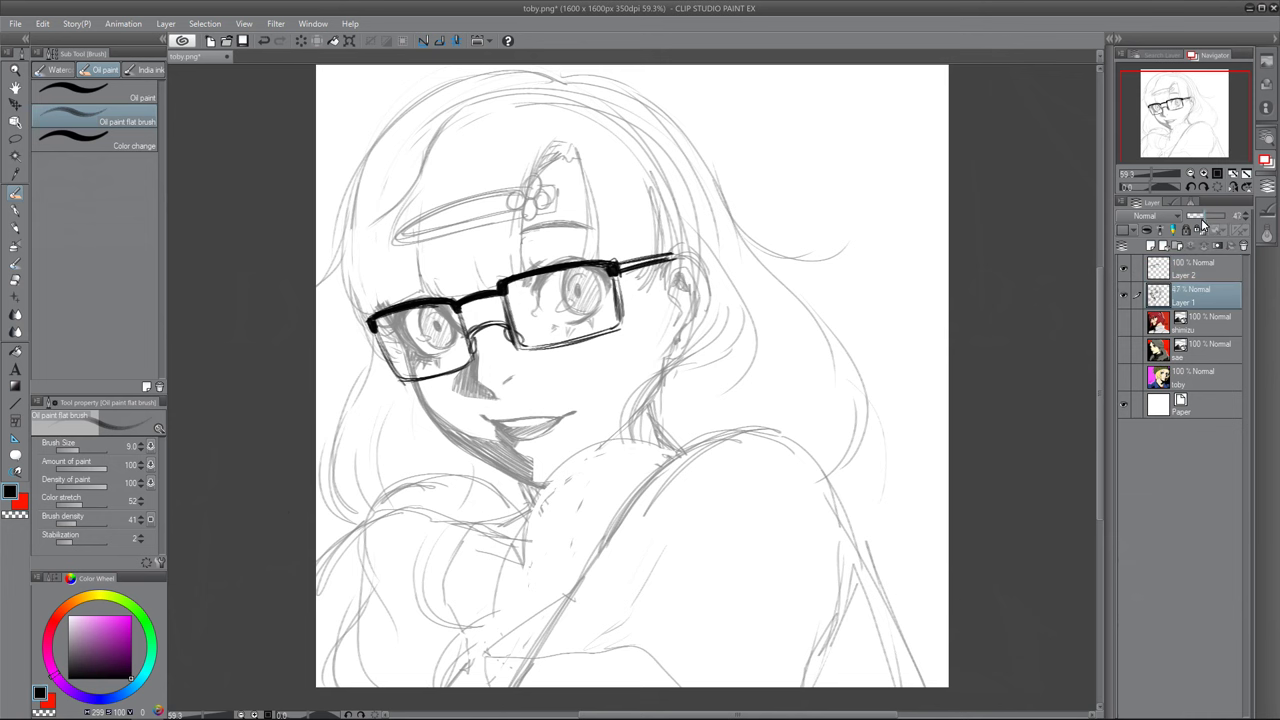
left_click_drag(1212, 215, 1248, 216)
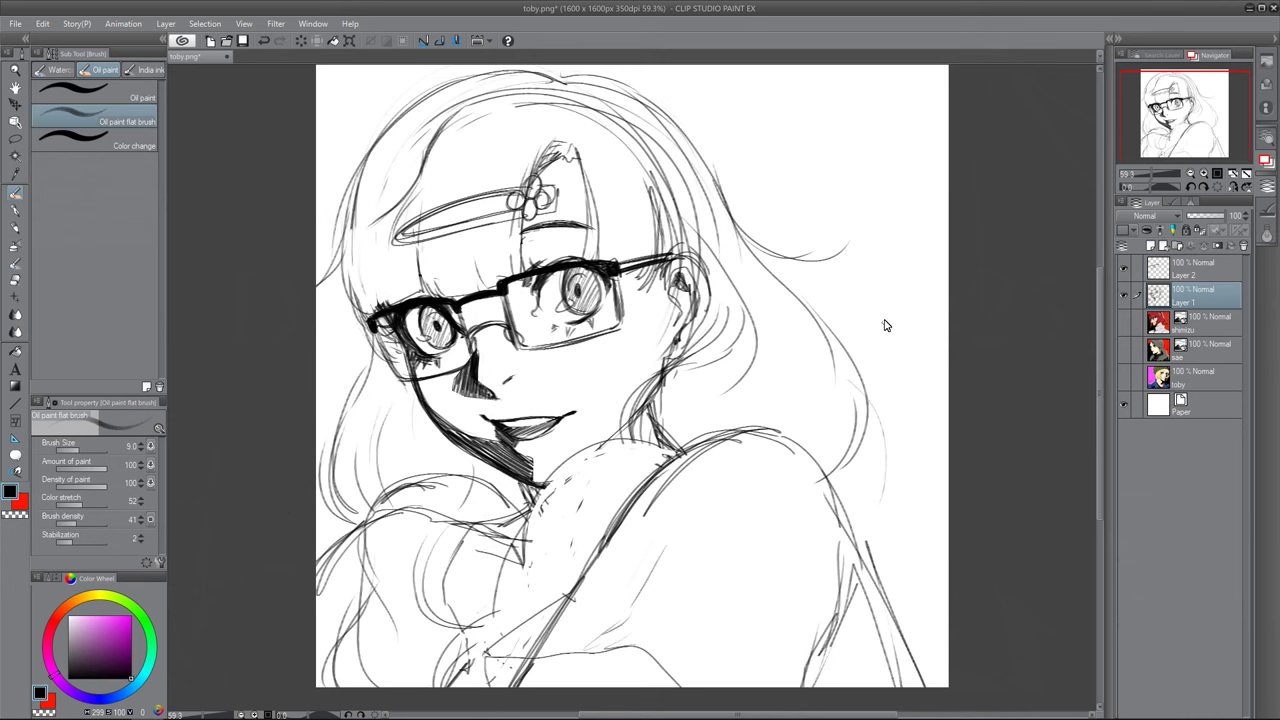
key("k")
left_click_drag(824, 305, 830, 323)
key("ctrl+z")
Step: Shift the glasses on Layer 2 slightly down and left, and sketch a slanted line from the hair to the left canvas edge
left_click(1192, 269)
mouse_move(964, 396)
left_mouse_down()
mouse_move(957, 412)
mouse_move(957, 382)
mouse_move(932, 442)
left_mouse_up()
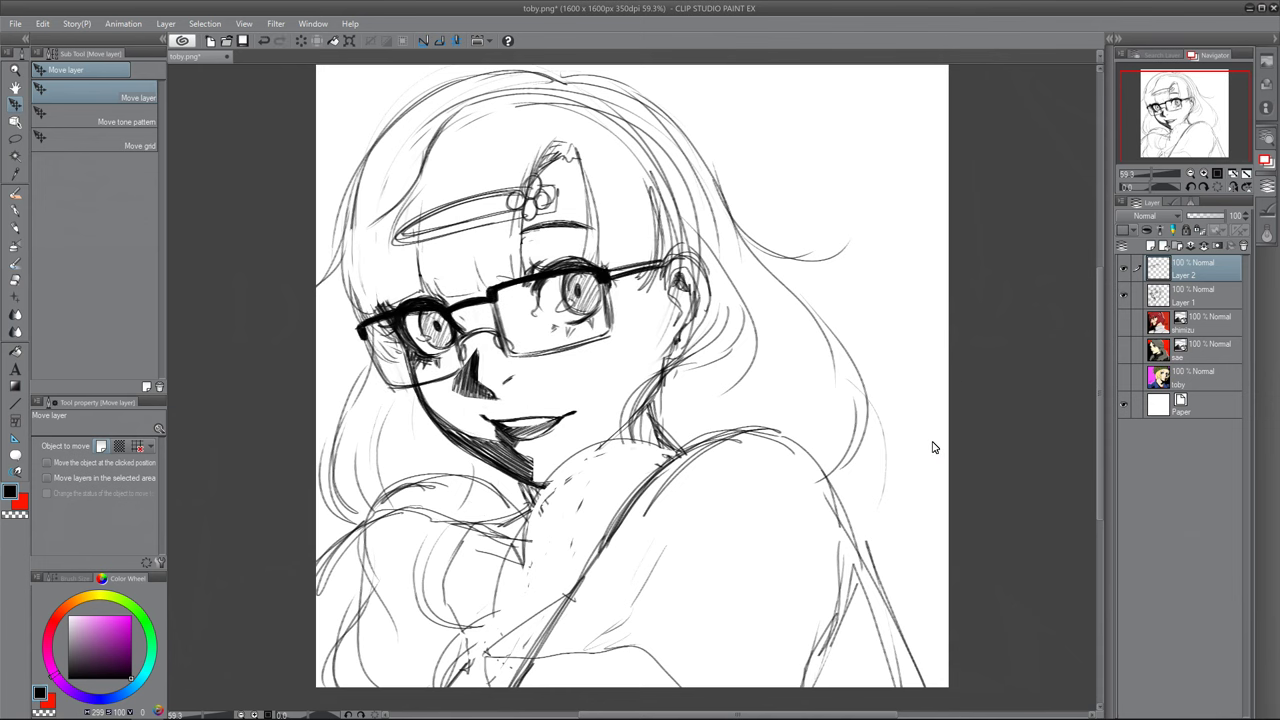
key("b")
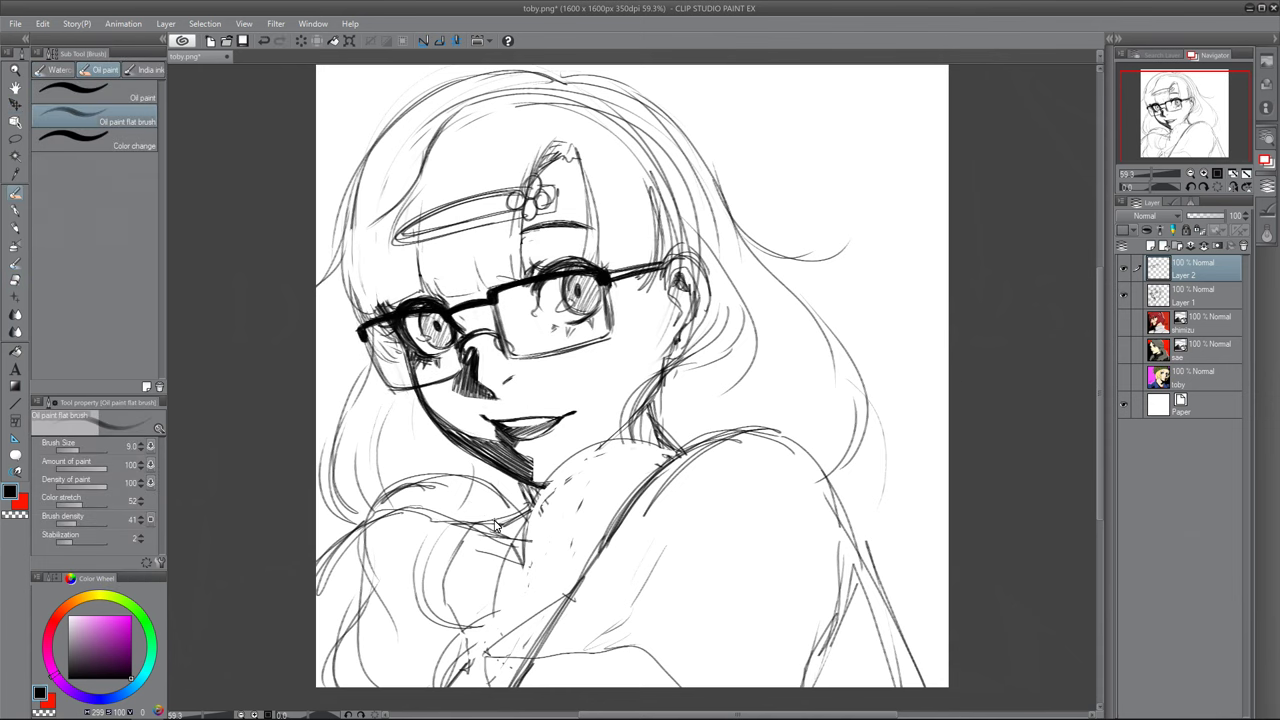
left_click_drag(398, 117, 316, 187)
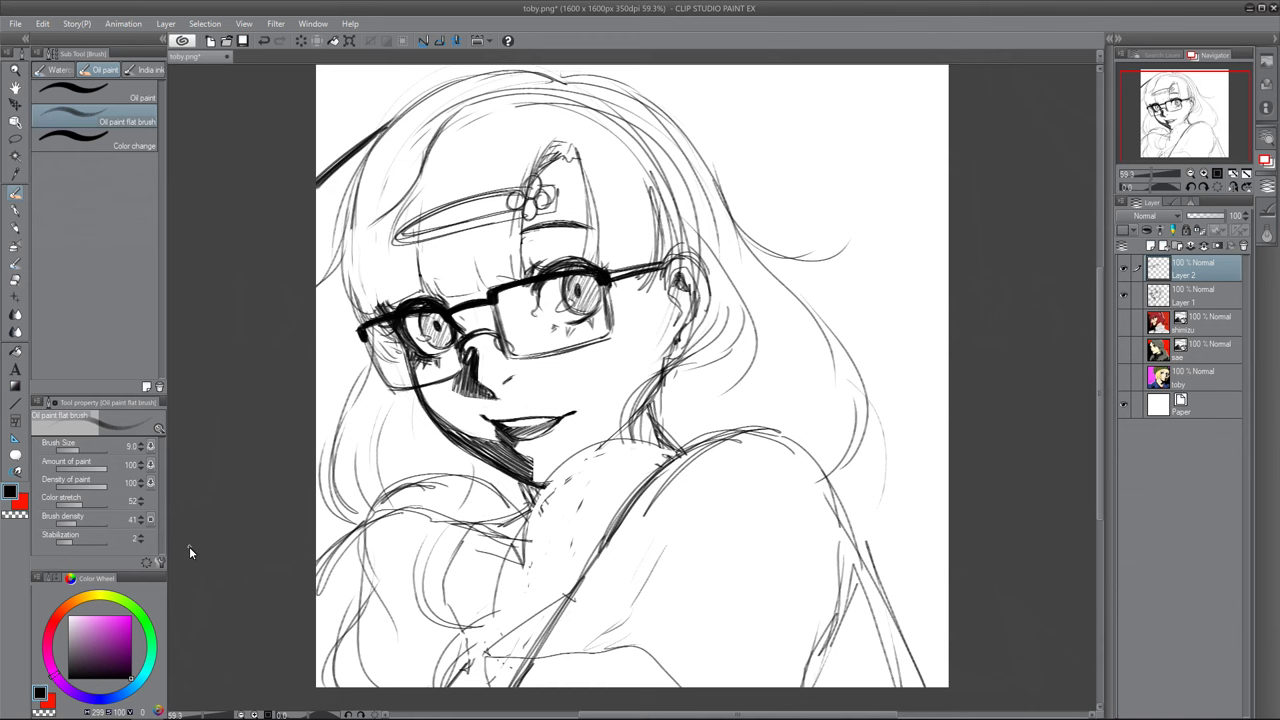
Step: Save the drawing in the comissions folder under the file name kanami
key("ctrl+shift+s")
type("kanami")
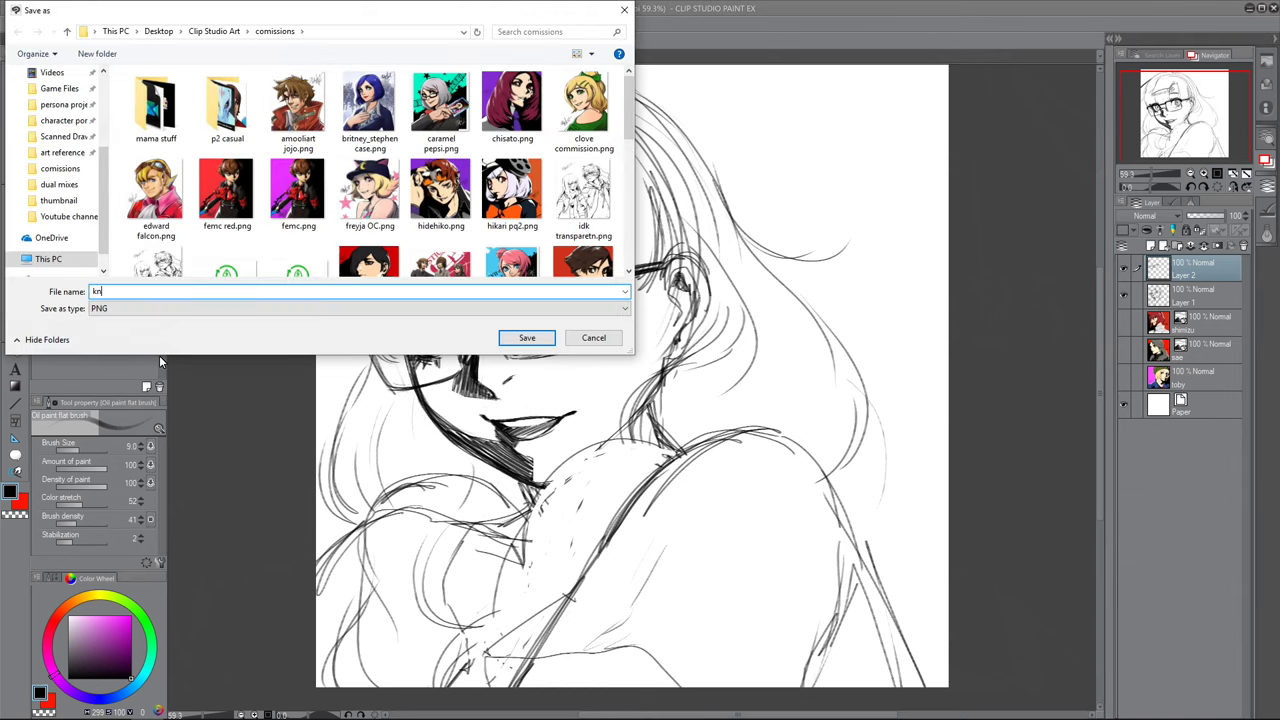
key("Return")
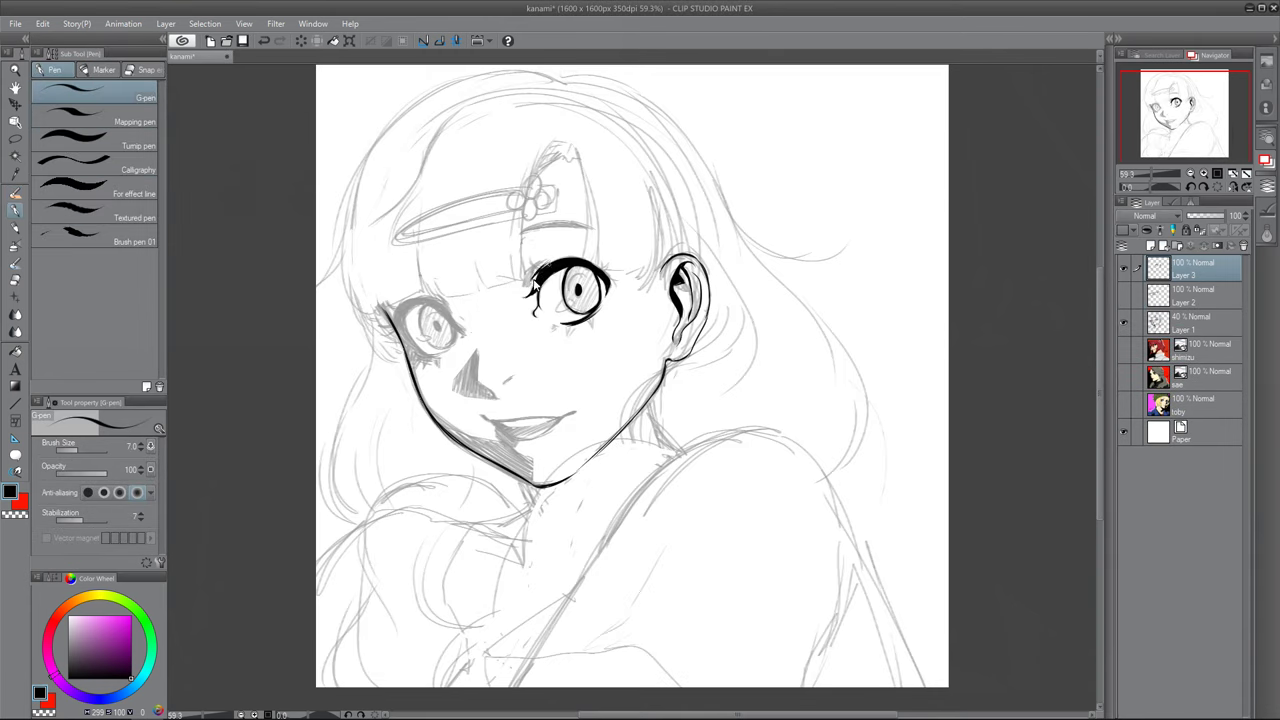
Step: Ink the thick upper lashes and details of the right-hand eye on Layer 3 and clean up the iris
left_click_drag(538, 270, 570, 261)
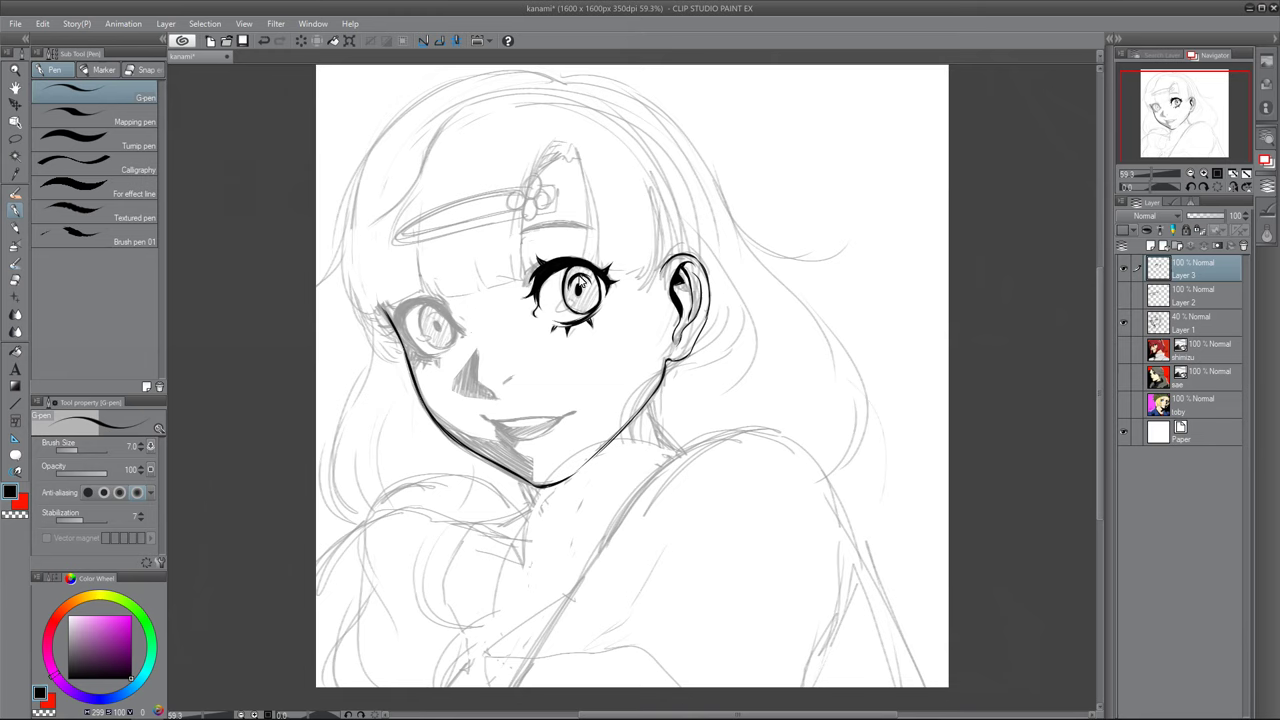
key("e")
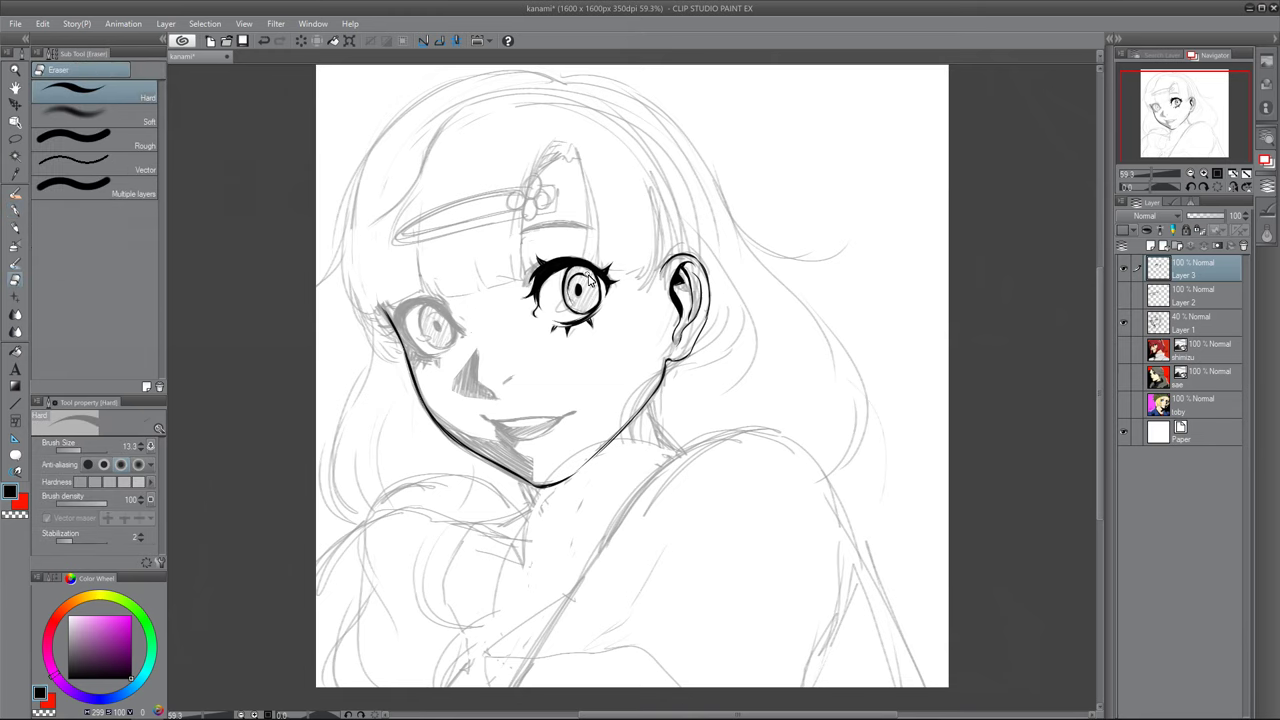
key("p")
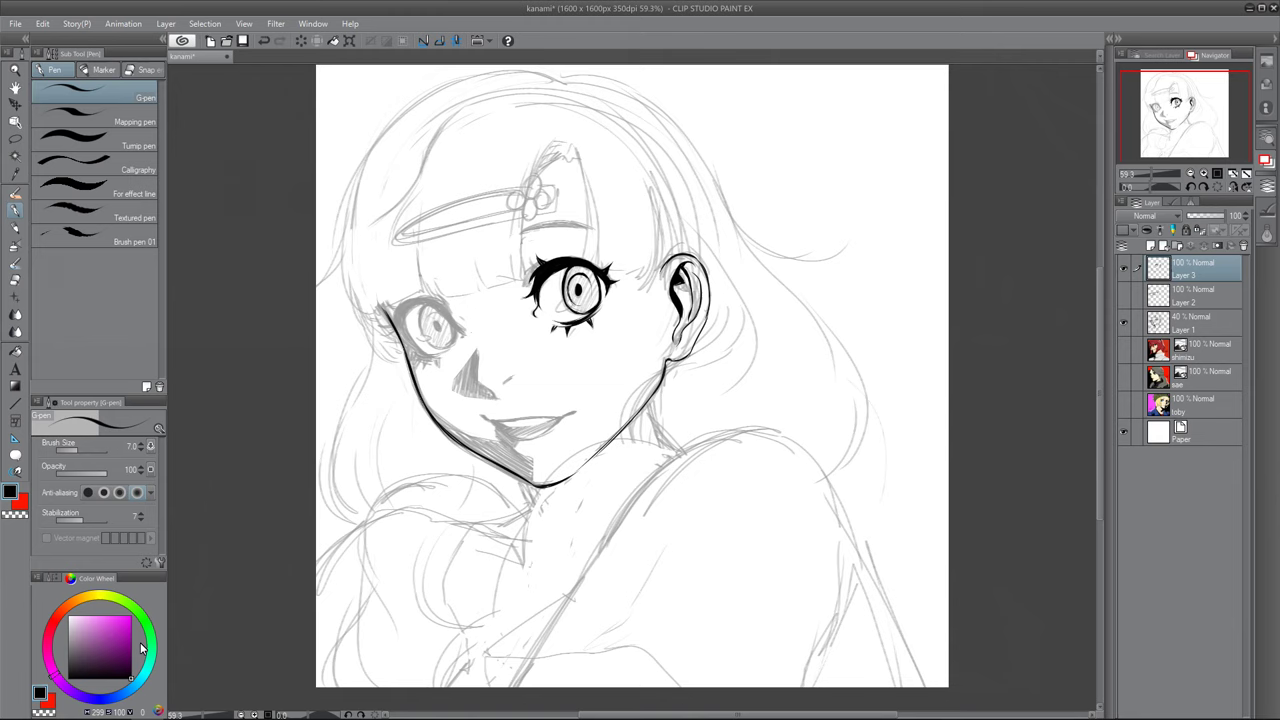
Step: Ink the right-hand eyebrow and the parted bangs framing the forehead above it
left_click_drag(518, 232, 596, 230)
left_click_drag(560, 146, 518, 284)
left_click_drag(472, 242, 492, 287)
mouse_move(536, 175)
left_mouse_down()
mouse_move(574, 158)
mouse_move(585, 258)
left_mouse_up()
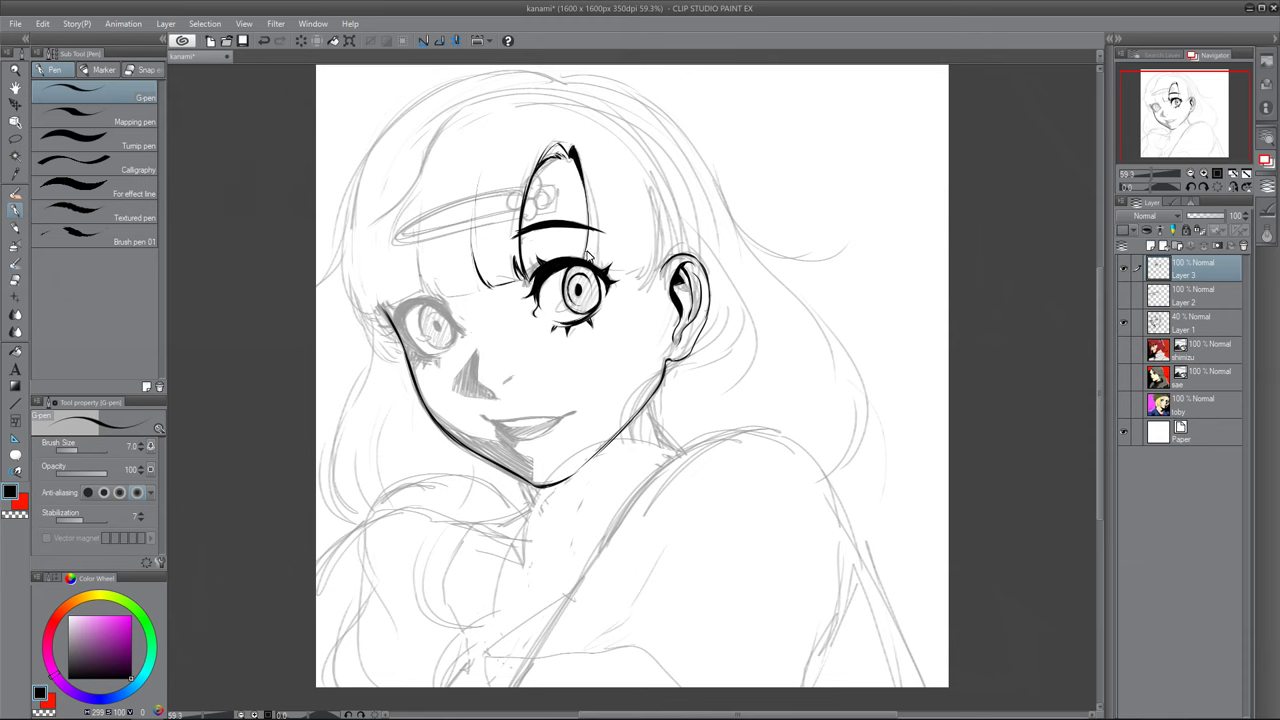
Step: Ink the left-hand eye's iris, dark outer lash line and lower lashes, and clean up the iris highlights
mouse_move(437, 304)
left_mouse_down()
mouse_move(403, 335)
mouse_move(414, 305)
mouse_move(400, 311)
mouse_move(448, 318)
left_mouse_up()
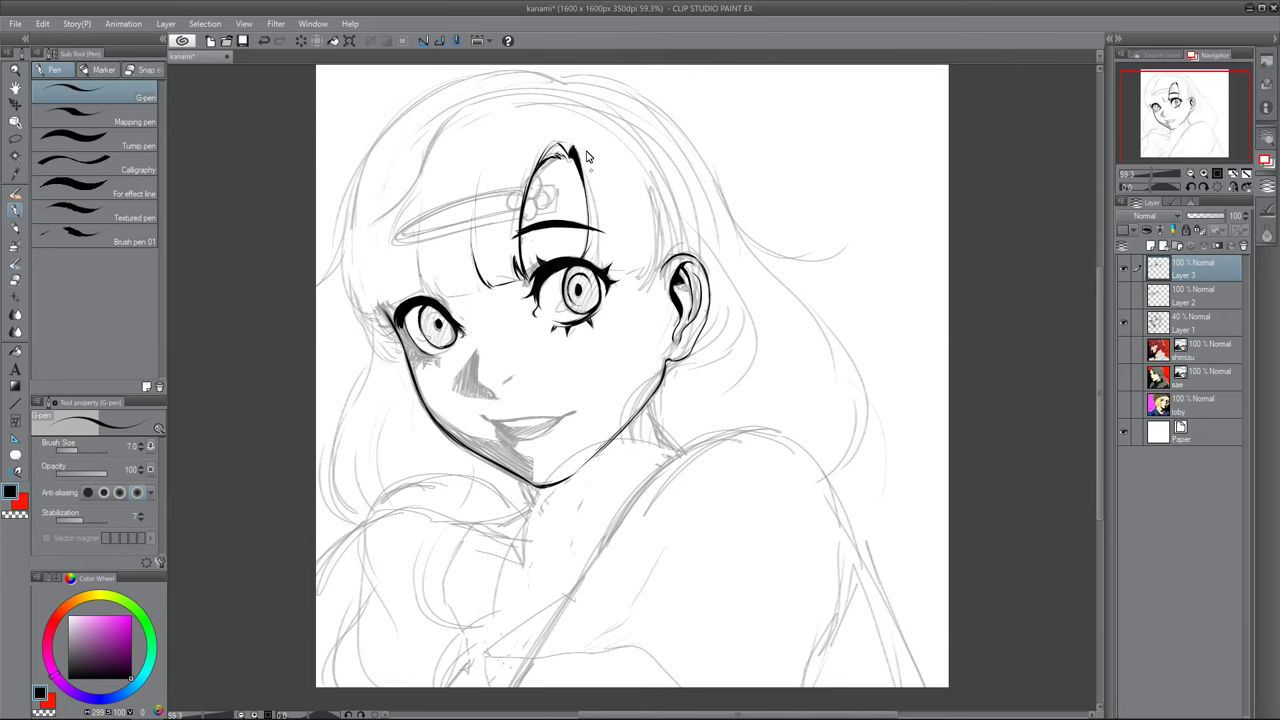
left_click_drag(426, 327, 440, 340)
mouse_move(388, 308)
left_mouse_down()
mouse_move(417, 384)
mouse_move(413, 366)
mouse_move(430, 365)
left_mouse_up()
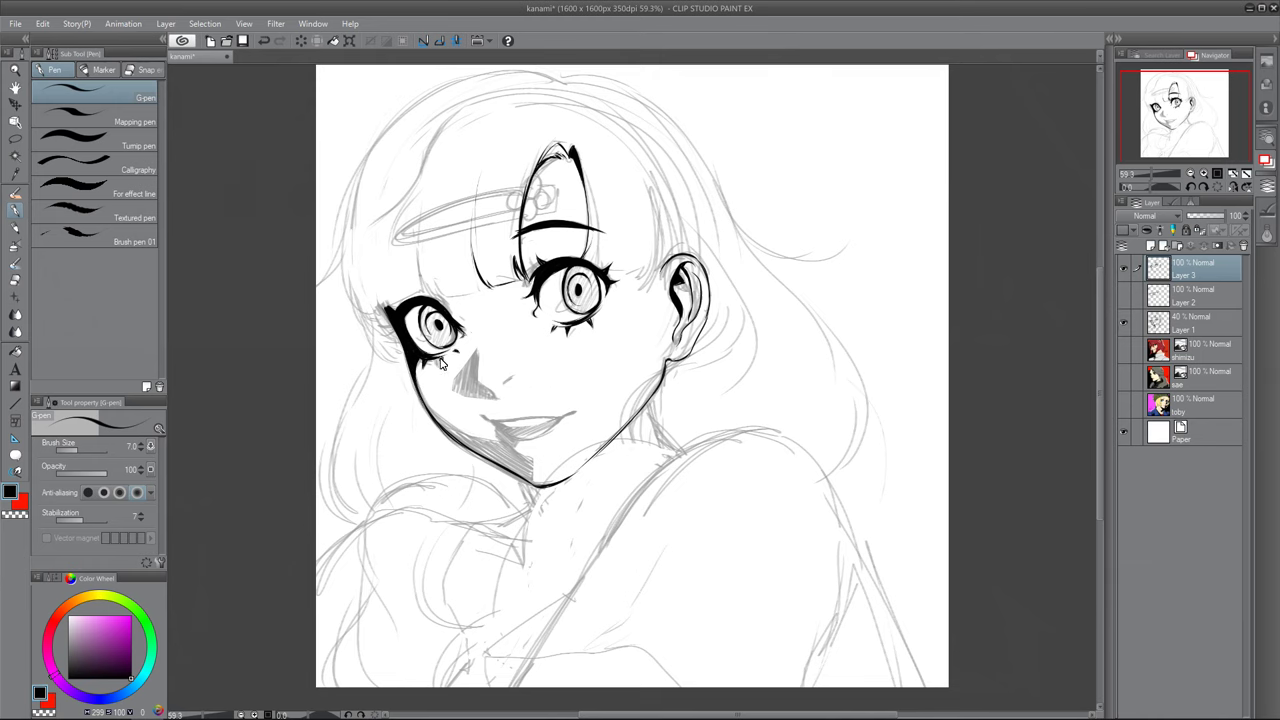
key("e")
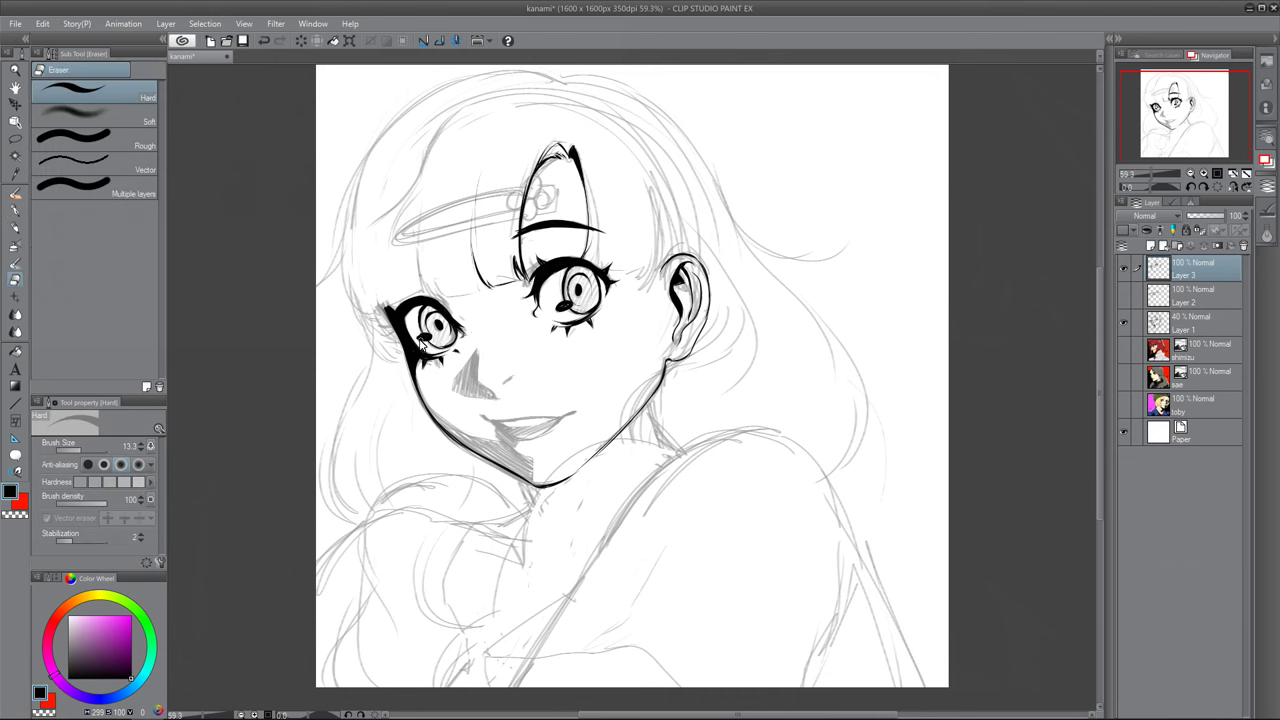
Step: Lower the opacity of the Layer 1 sketch to 26% and return to Layer 3
left_click(1193, 323)
left_click(1197, 216)
left_click(1193, 268)
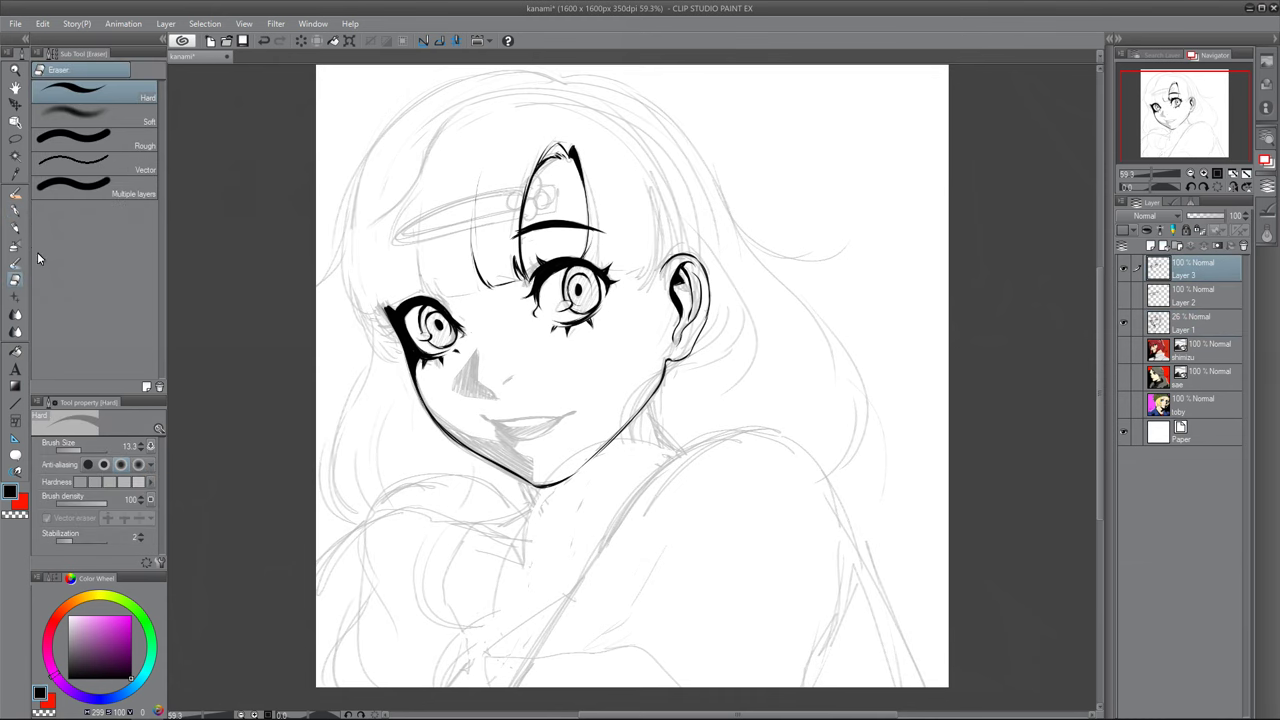
Step: Ink the outer lashes of the left-hand eye and fill the nose shadow in solid black
left_click(15, 211)
left_click_drag(377, 322, 396, 322)
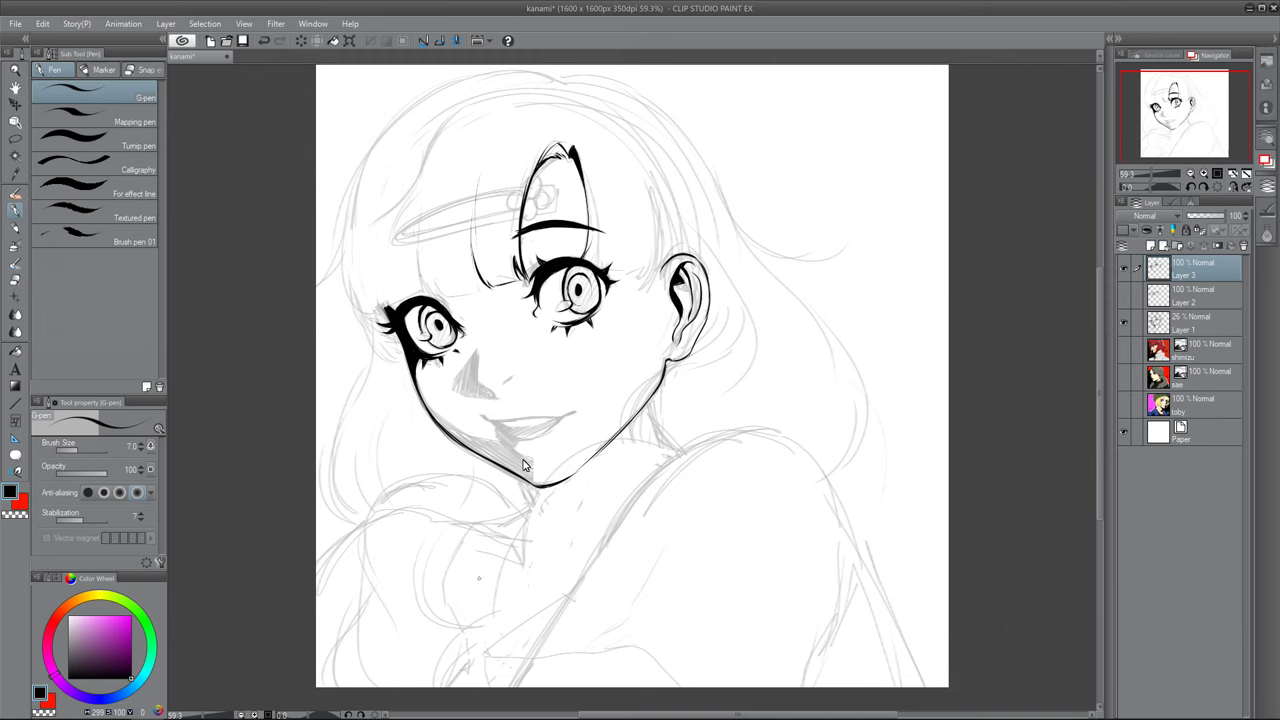
mouse_move(476, 352)
left_mouse_down()
mouse_move(457, 385)
mouse_move(468, 394)
mouse_move(478, 321)
mouse_move(478, 390)
left_mouse_up()
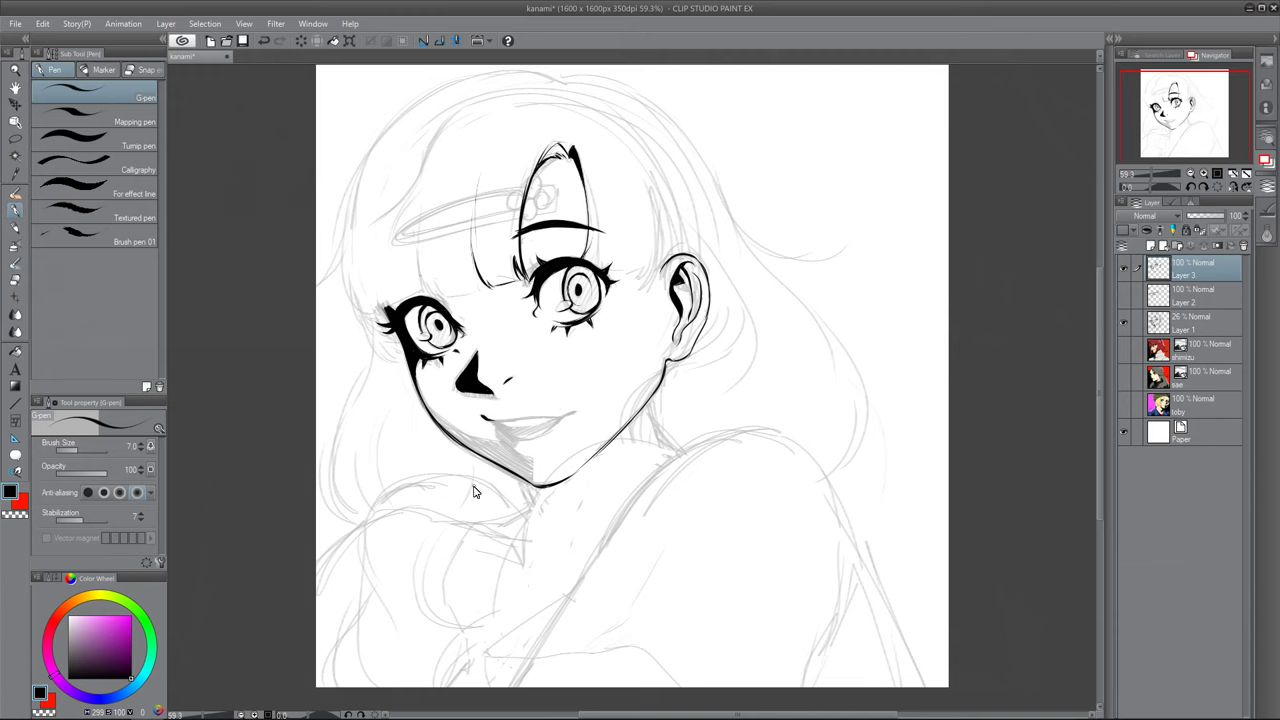
Step: Ink the mouth and fill the shadow from the lower lip along the left-hand cheek and jaw in solid black
mouse_move(490, 422)
left_mouse_down()
mouse_move(565, 414)
mouse_move(512, 440)
mouse_move(572, 418)
mouse_move(533, 484)
left_mouse_up()
key("e")
key("p")
mouse_move(417, 391)
left_mouse_down()
mouse_move(473, 441)
mouse_move(508, 458)
left_mouse_up()
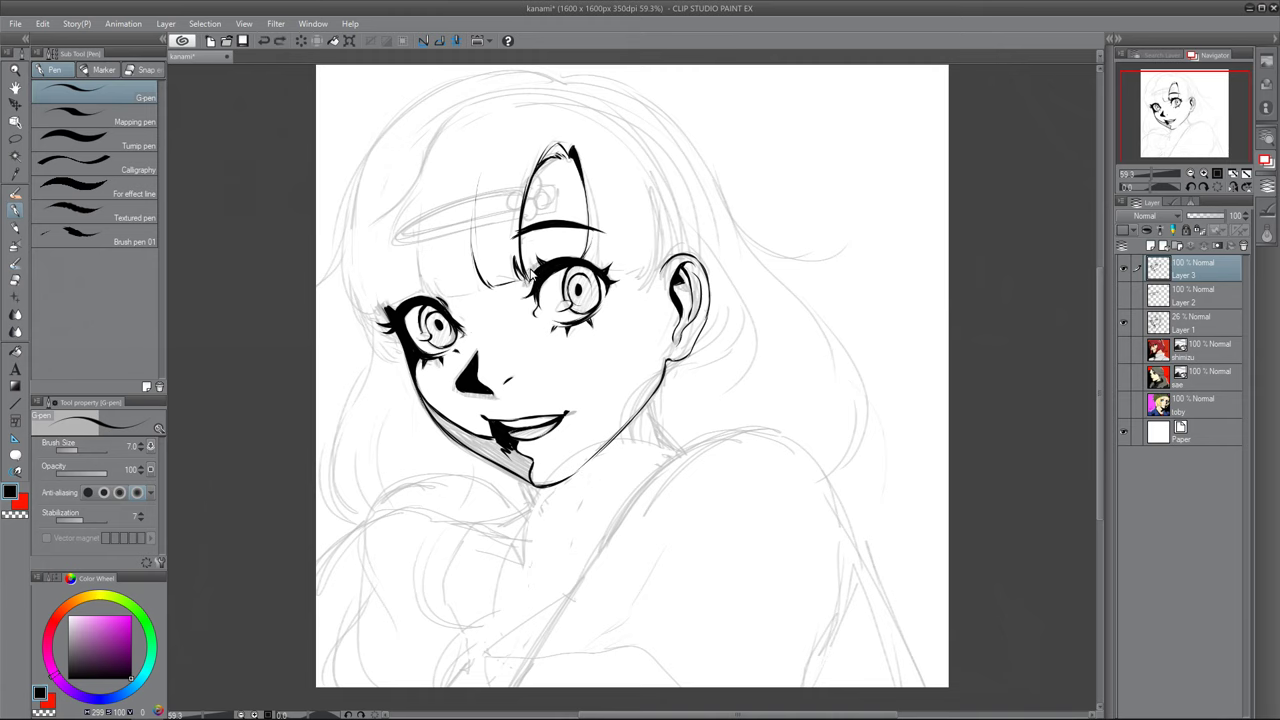
mouse_move(447, 429)
left_mouse_down()
mouse_move(505, 471)
mouse_move(441, 426)
mouse_move(520, 468)
left_mouse_up()
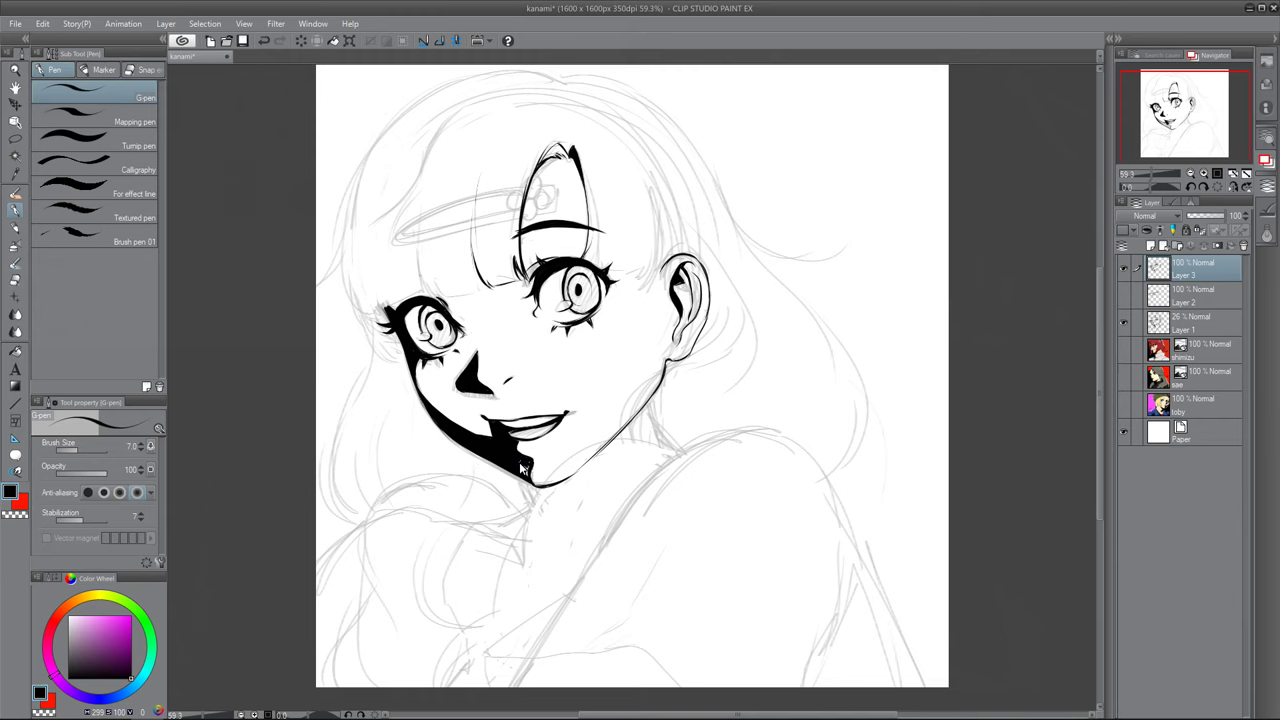
Step: Ink the tips of the bangs across the forehead and the side hair beside the left-hand eye
left_click_drag(470, 240, 480, 288)
mouse_move(418, 198)
left_mouse_down()
mouse_move(436, 300)
mouse_move(460, 306)
mouse_move(500, 286)
left_mouse_up()
left_click_drag(418, 248, 428, 295)
left_click_drag(376, 142, 384, 328)
left_click_drag(360, 275, 392, 308)
mouse_move(388, 306)
left_mouse_down()
mouse_move(418, 297)
mouse_move(377, 353)
mouse_move(380, 328)
left_mouse_up()
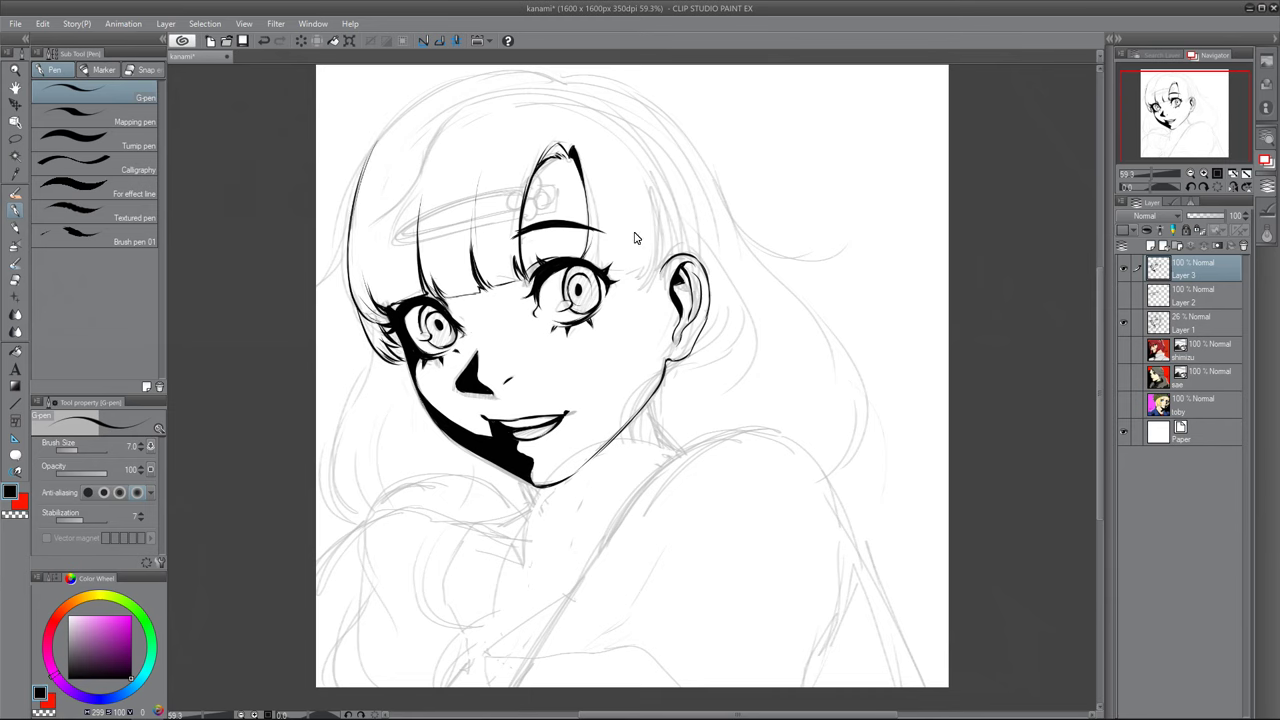
Step: Ink the outer hair contour over the crown, down the right-hand side, and along the left-hand lock
mouse_move(356, 188)
left_mouse_down()
mouse_move(395, 122)
mouse_move(580, 86)
mouse_move(630, 92)
mouse_move(820, 482)
left_mouse_up()
left_click_drag(866, 385, 820, 480)
left_click_drag(358, 350, 374, 518)
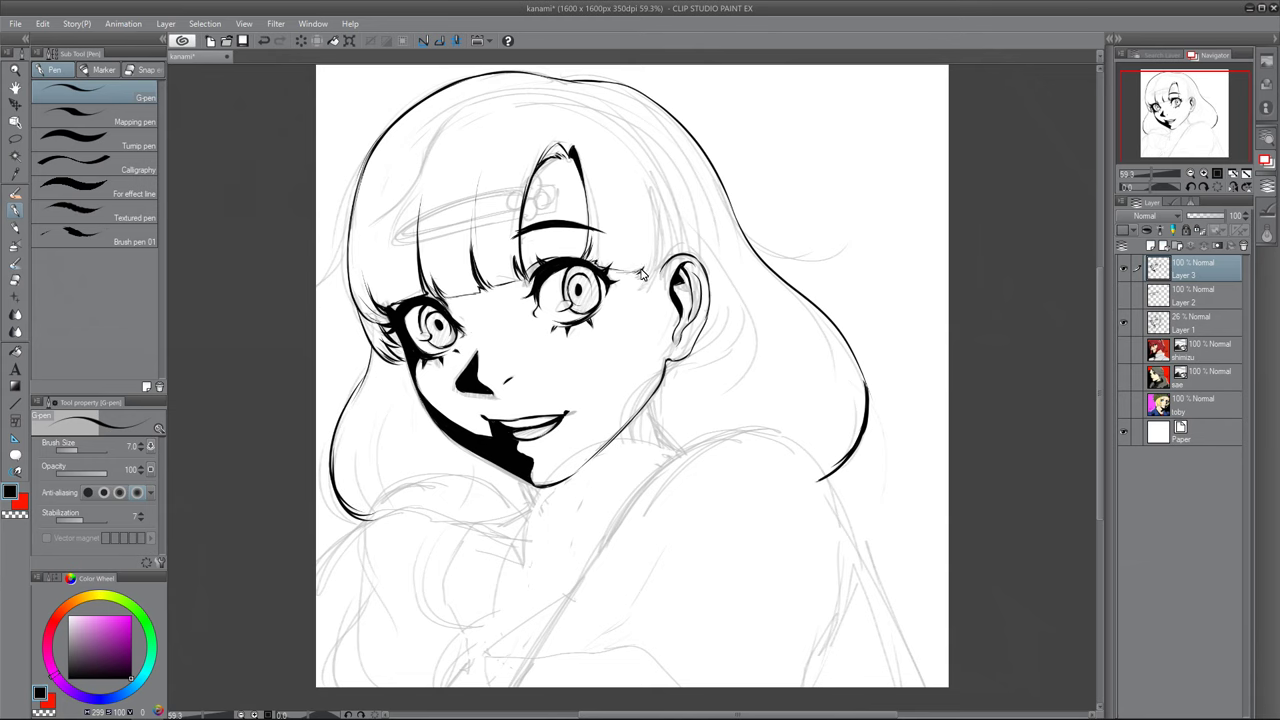
Step: Ink the hair strands around the right-hand ear and the neck edge below, erasing the overlapping ear and jaw lines
mouse_move(666, 250)
left_mouse_down()
mouse_move(656, 188)
mouse_move(656, 268)
left_mouse_up()
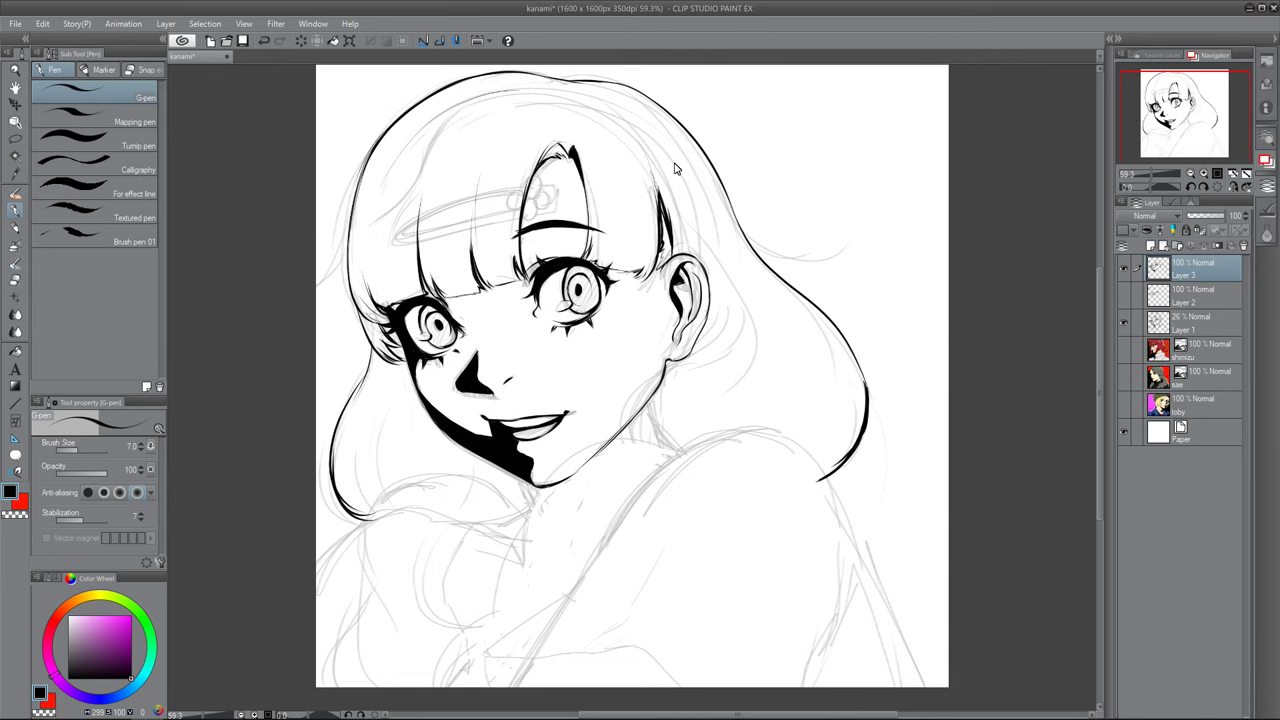
key("e")
mouse_move(662, 188)
left_mouse_down()
mouse_move(671, 248)
mouse_move(666, 192)
mouse_move(740, 385)
left_mouse_up()
key("p")
mouse_move(725, 293)
left_mouse_down()
mouse_move(690, 351)
mouse_move(668, 360)
left_mouse_up()
mouse_move(655, 370)
left_mouse_down()
mouse_move(626, 448)
mouse_move(657, 454)
left_mouse_up()
left_click(15, 280)
left_click_drag(700, 346, 632, 432)
left_click_drag(652, 378, 626, 430)
Step: Ink the upper contour of the rounded shape between the chin and raised shoulder, and trim the eyebrow's ends
key("p")
mouse_move(532, 512)
left_mouse_down()
mouse_move(696, 447)
mouse_move(562, 482)
mouse_move(686, 461)
left_mouse_up()
key("e")
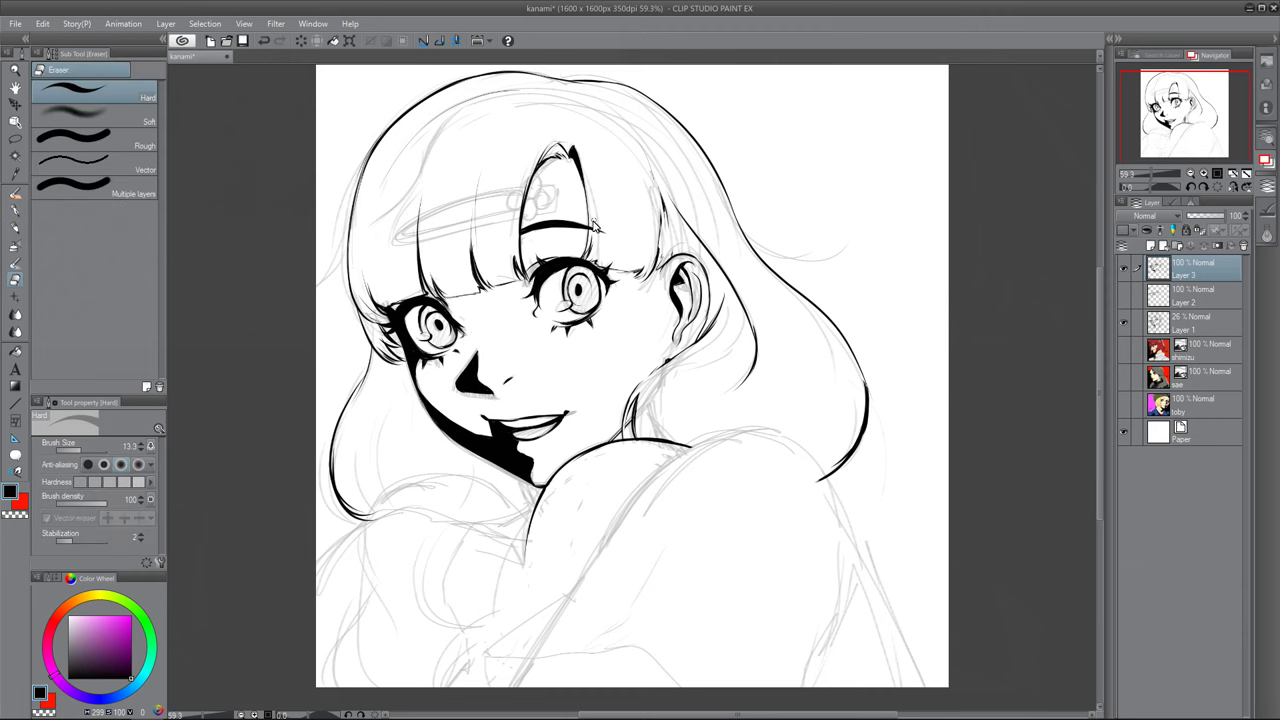
Step: Ink the flicked strand from the left-hand side of the hair to the canvas edge and clean it up
left_click(15, 211)
left_click_drag(356, 183, 317, 287)
left_click(15, 280)
Step: Ink the long curved parting strand from the crown to the left-hand temple, redrawing and cleaning its lower end
left_click(15, 211)
left_click_drag(484, 95, 420, 176)
mouse_move(424, 158)
left_mouse_down()
mouse_move(391, 216)
mouse_move(392, 264)
left_mouse_up()
left_click(264, 41)
left_click_drag(420, 186, 392, 268)
left_click_drag(424, 180, 392, 266)
left_click(15, 280)
left_click(15, 211)
left_click_drag(417, 208, 398, 244)
Step: Ink the hair edge below the right-hand ear and the flicked-out strand on the right-hand side of the hair
left_click_drag(666, 364, 633, 403)
left_click_drag(750, 242, 840, 253)
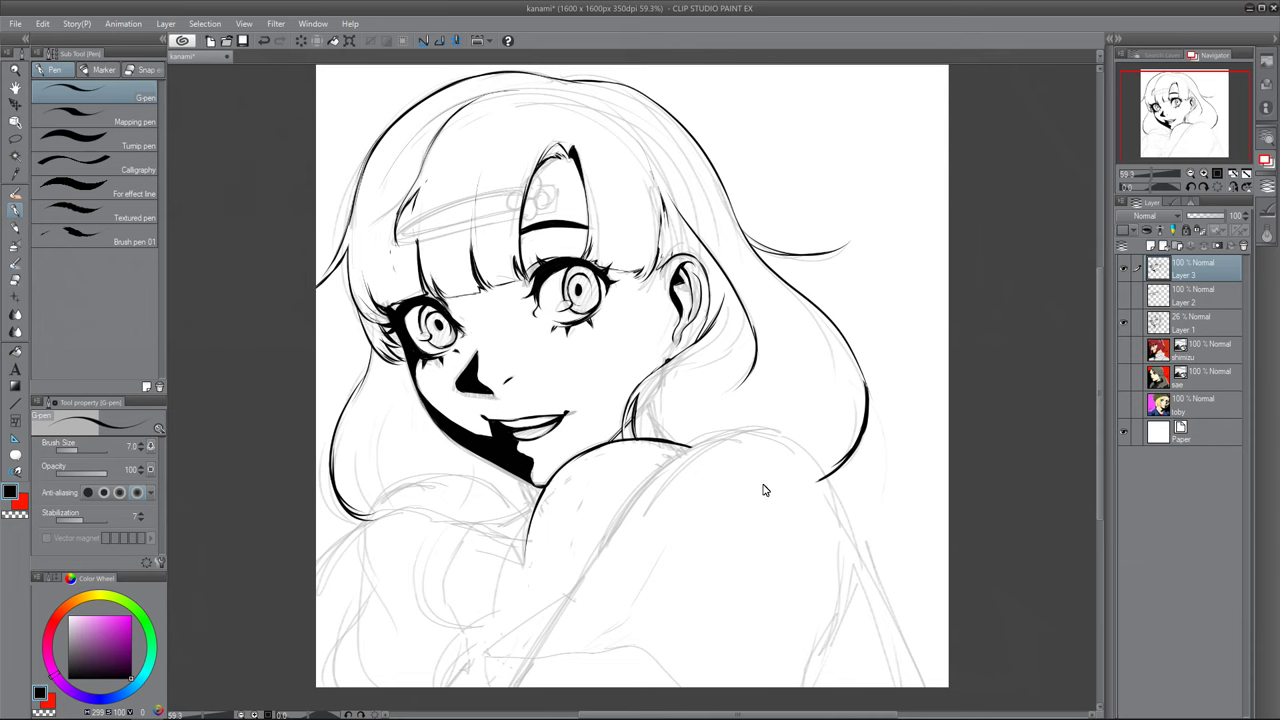
Step: Ink the raised shoulder and bent arm down to the bottom canvas edge, including the fold lines and elbow shadows
mouse_move(648, 480)
left_mouse_down()
mouse_move(780, 432)
mouse_move(827, 471)
mouse_move(933, 687)
left_mouse_up()
left_click_drag(842, 549, 838, 626)
left_click_drag(851, 582, 822, 686)
mouse_move(668, 464)
left_mouse_down()
mouse_move(574, 590)
mouse_move(486, 660)
left_mouse_up()
mouse_move(486, 656)
left_mouse_down()
mouse_move(494, 700)
mouse_move(672, 686)
mouse_move(536, 688)
left_mouse_up()
mouse_move(626, 624)
left_mouse_down()
mouse_move(592, 648)
mouse_move(630, 628)
mouse_move(631, 597)
left_mouse_up()
Step: Ink the slanted line beside the head at the left canvas edge and the left-hand shoulder with the lock curving over it
left_click_drag(382, 144, 316, 207)
left_click_drag(322, 565, 316, 570)
left_click_drag(386, 495, 368, 569)
Step: Ink the curling strand ends below the chin, undoing and redrawing the first curve
left_click_drag(584, 467, 480, 533)
left_click(265, 42)
mouse_move(541, 491)
left_mouse_down()
mouse_move(483, 582)
mouse_move(446, 584)
left_mouse_up()
left_click_drag(521, 548, 508, 624)
left_click_drag(516, 563, 520, 629)
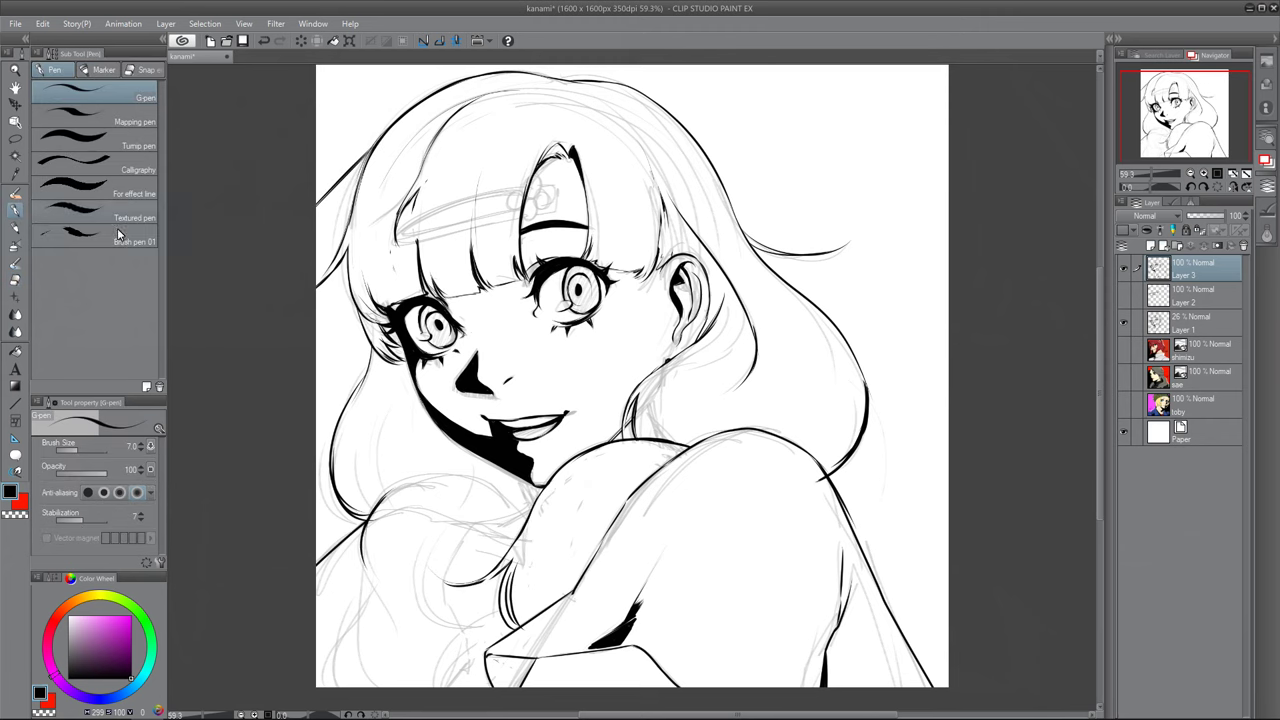
Step: Ink the rounded lock over the left-hand shoulder and the wavy strands falling to the bottom canvas edge
left_click_drag(382, 505, 518, 498)
mouse_move(362, 552)
left_mouse_down()
mouse_move(362, 588)
mouse_move(317, 636)
left_mouse_up()
left_click_drag(365, 600, 364, 687)
left_click_drag(359, 626, 381, 689)
left_click_drag(560, 444, 495, 490)
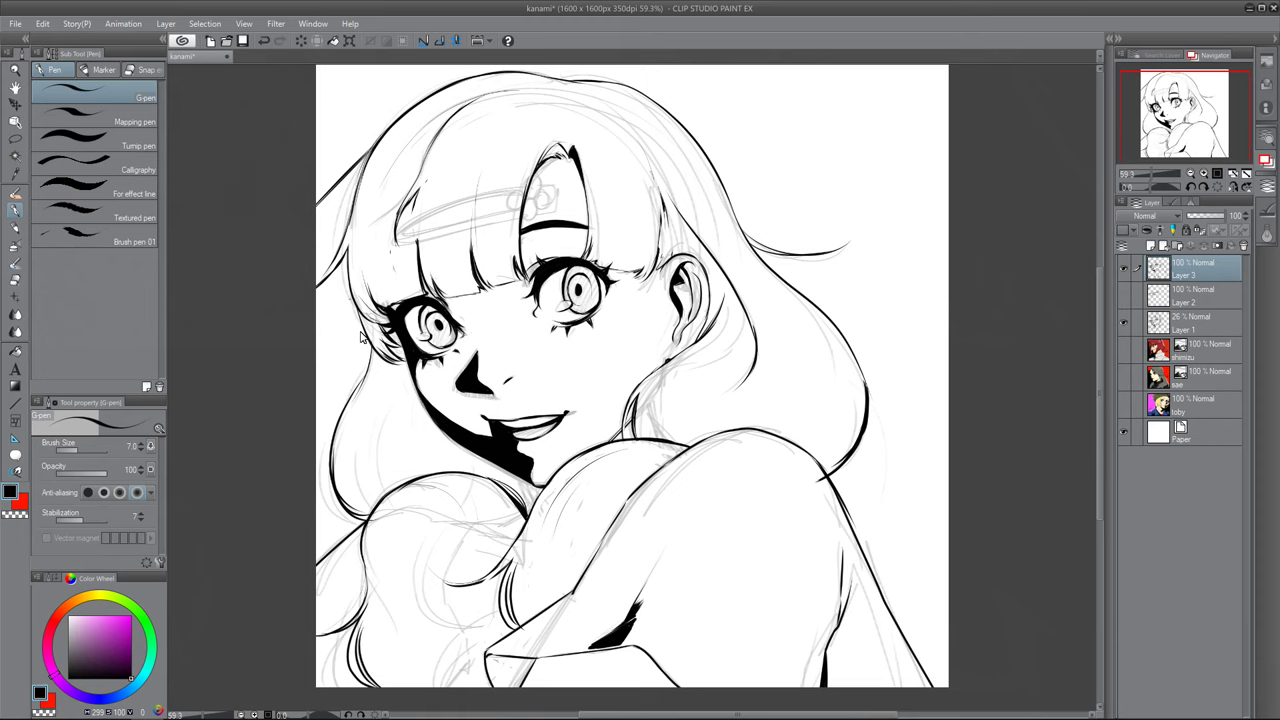
Step: Hide the Layer 1 sketch and fill the shadow beneath the bent arm in solid black with the Mapping pen
left_click(1123, 323)
mouse_move(530, 674)
left_mouse_down()
mouse_move(608, 662)
mouse_move(636, 676)
mouse_move(630, 653)
mouse_move(571, 658)
mouse_move(635, 651)
left_mouse_up()
left_click(97, 117)
key("ctrl+z")
left_click_drag(607, 658, 516, 670)
key("bracketleft")
mouse_move(491, 664)
left_mouse_down()
mouse_move(496, 680)
mouse_move(538, 661)
mouse_move(512, 682)
left_mouse_up()
Step: Thicken the front contour of the raised shoulder and arm with a tapered black shadow
mouse_move(627, 503)
left_mouse_down()
mouse_move(540, 616)
mouse_move(492, 650)
left_mouse_up()
mouse_move(578, 588)
left_mouse_down()
mouse_move(628, 501)
mouse_move(688, 450)
left_mouse_up()
Step: Fill the area between the left-hand hair and the canvas edge in solid black, and switch back to the G-pen
left_click_drag(322, 558, 355, 597)
mouse_move(358, 611)
left_mouse_down()
mouse_move(366, 521)
mouse_move(325, 465)
left_mouse_up()
mouse_move(318, 292)
left_mouse_down()
mouse_move(346, 251)
mouse_move(367, 345)
mouse_move(322, 472)
left_mouse_up()
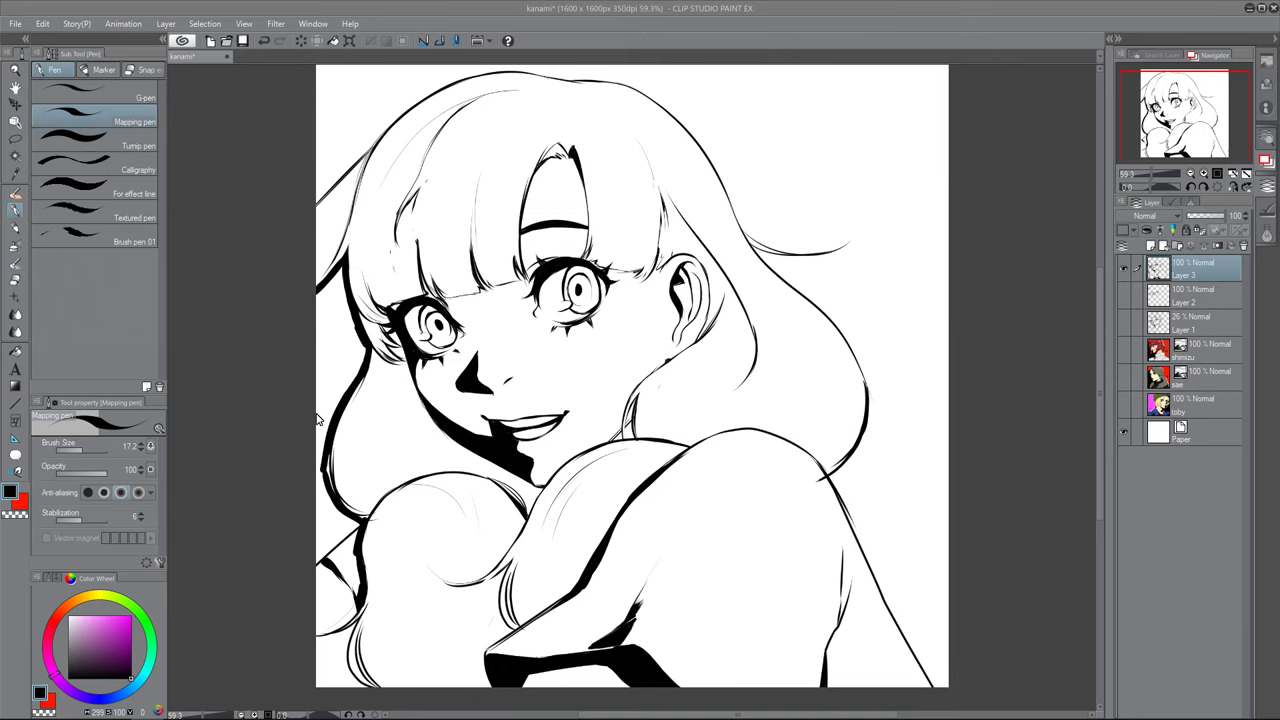
mouse_move(352, 530)
left_mouse_down()
mouse_move(318, 561)
mouse_move(355, 597)
mouse_move(354, 528)
left_mouse_up()
mouse_move(319, 452)
left_mouse_down()
mouse_move(346, 520)
mouse_move(345, 560)
mouse_move(335, 290)
mouse_move(320, 314)
mouse_move(345, 165)
mouse_move(325, 270)
mouse_move(350, 195)
mouse_move(335, 240)
left_mouse_up()
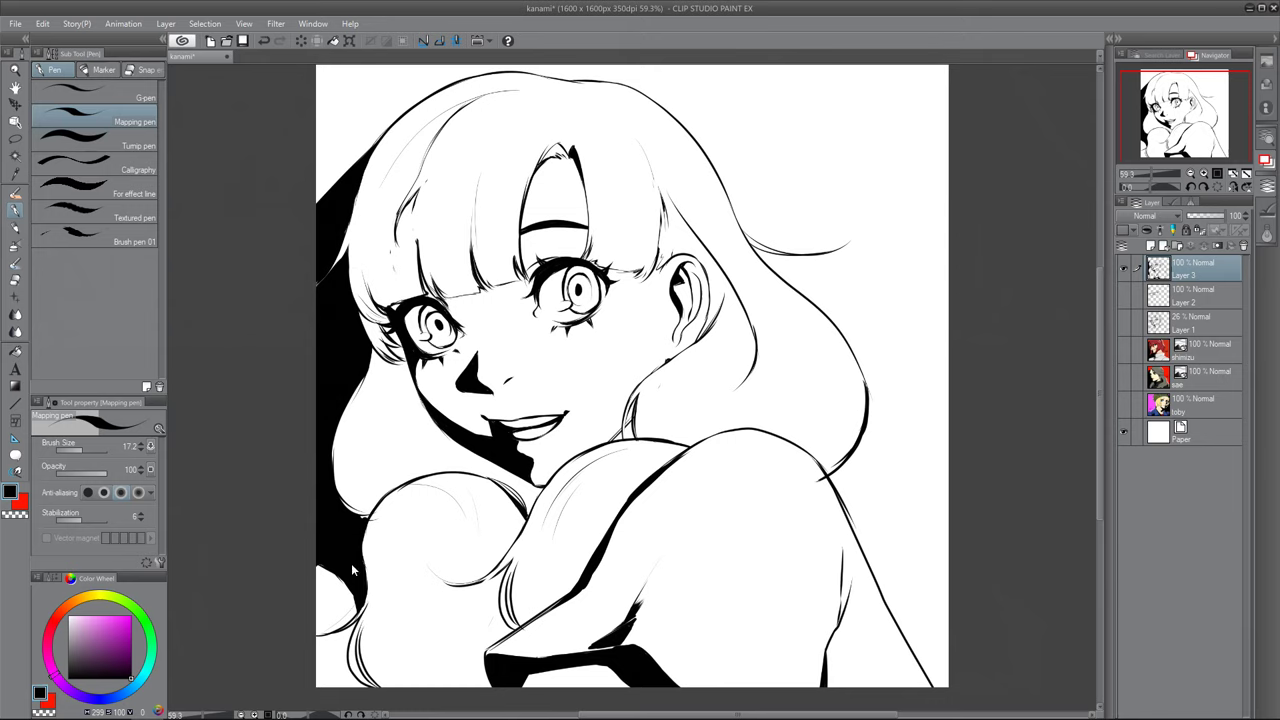
left_click(95, 93)
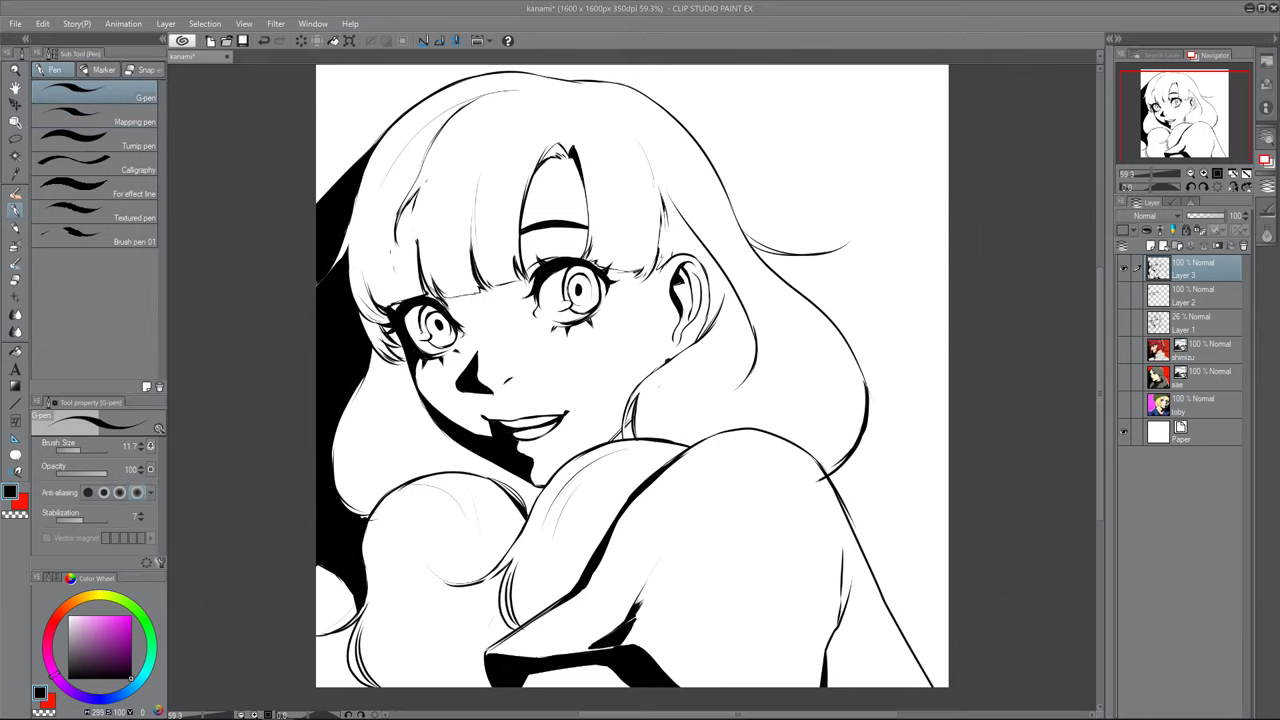
Step: Show the glasses sketch on Layer 2 at 43% opacity, fade Layer 3 to 21%, and add a new layer on top
key("e")
left_click(1124, 296)
left_click(1187, 298)
left_click(1187, 270)
left_click(1187, 298)
left_click_drag(1205, 216, 1203, 216)
left_click(1150, 246)
left_click_drag(1184, 303, 1186, 262)
Step: Ink the thick upper rims of both lenses and the temple arm reaching the ear with the G-pen on Layer 4
left_click(15, 209)
mouse_move(494, 304)
left_mouse_down()
mouse_move(494, 292)
mouse_move(538, 280)
mouse_move(606, 272)
mouse_move(607, 288)
left_mouse_up()
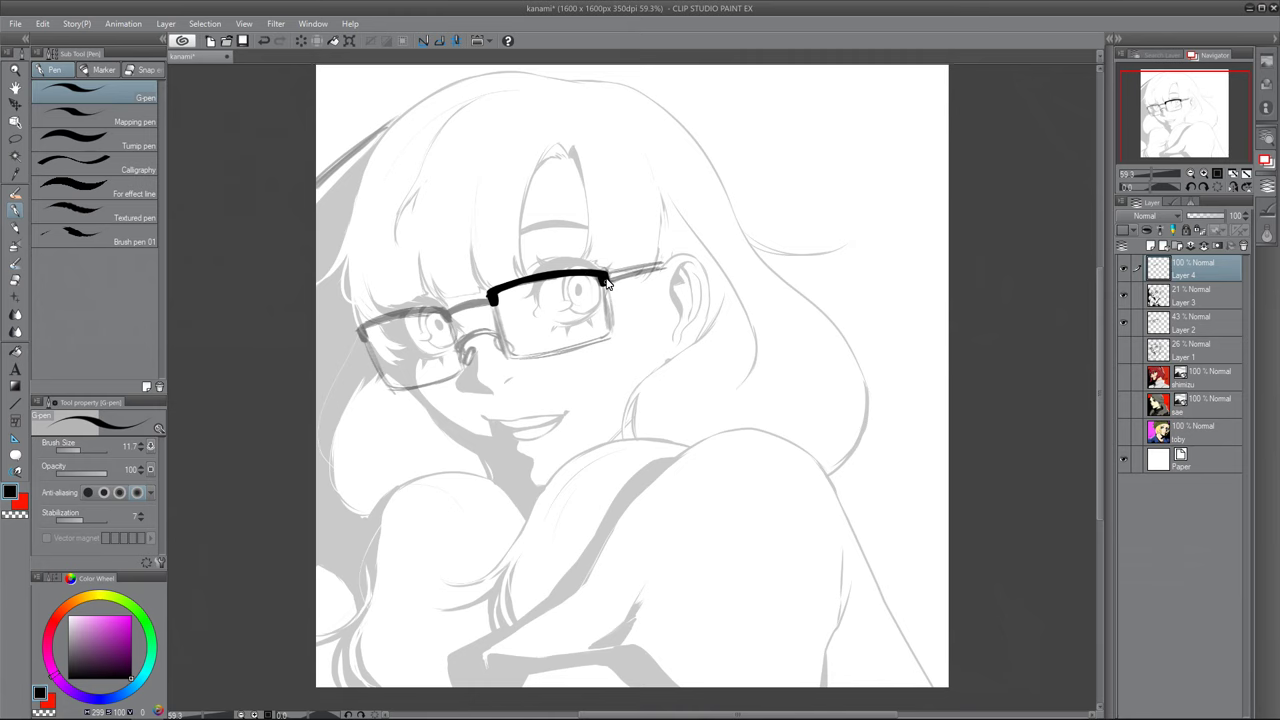
left_click_drag(362, 336, 444, 314)
left_click_drag(364, 326, 437, 314)
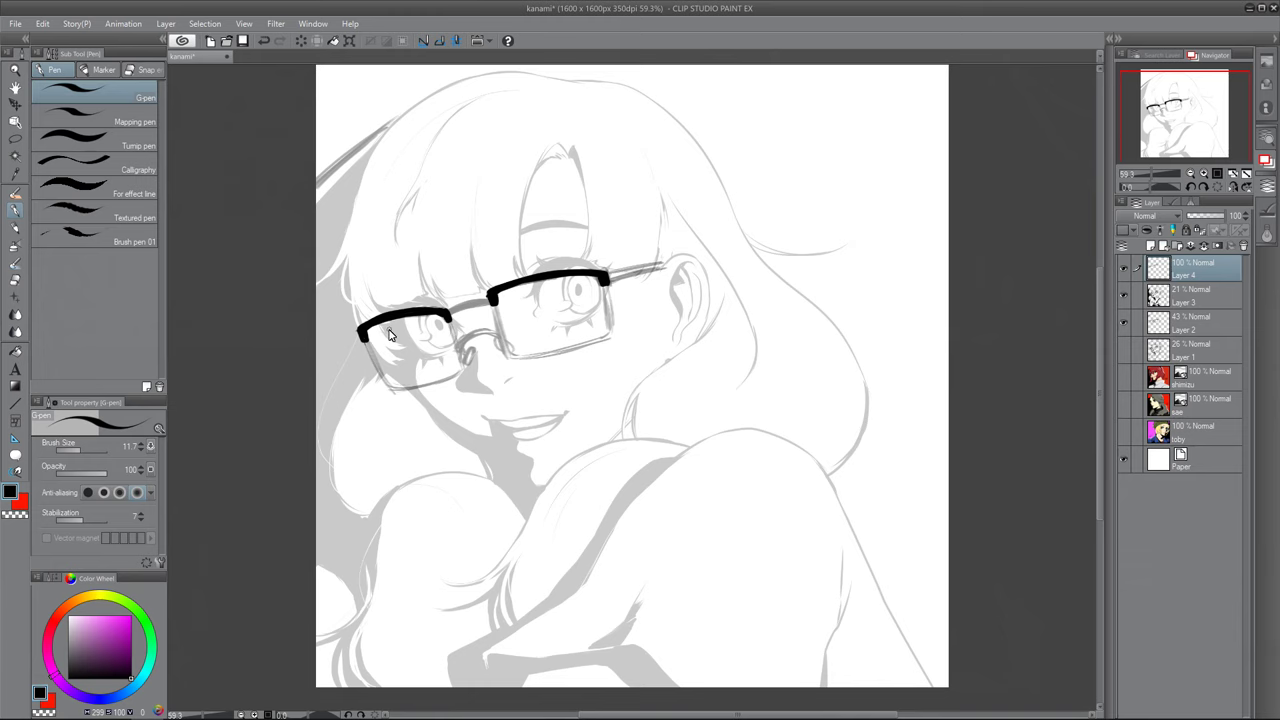
left_click_drag(603, 281, 676, 262)
Step: Ink the thin side and lower rims of both lenses with rounded corners
mouse_move(494, 300)
left_mouse_down()
mouse_move(510, 358)
mouse_move(601, 344)
left_mouse_up()
left_click_drag(604, 283, 609, 336)
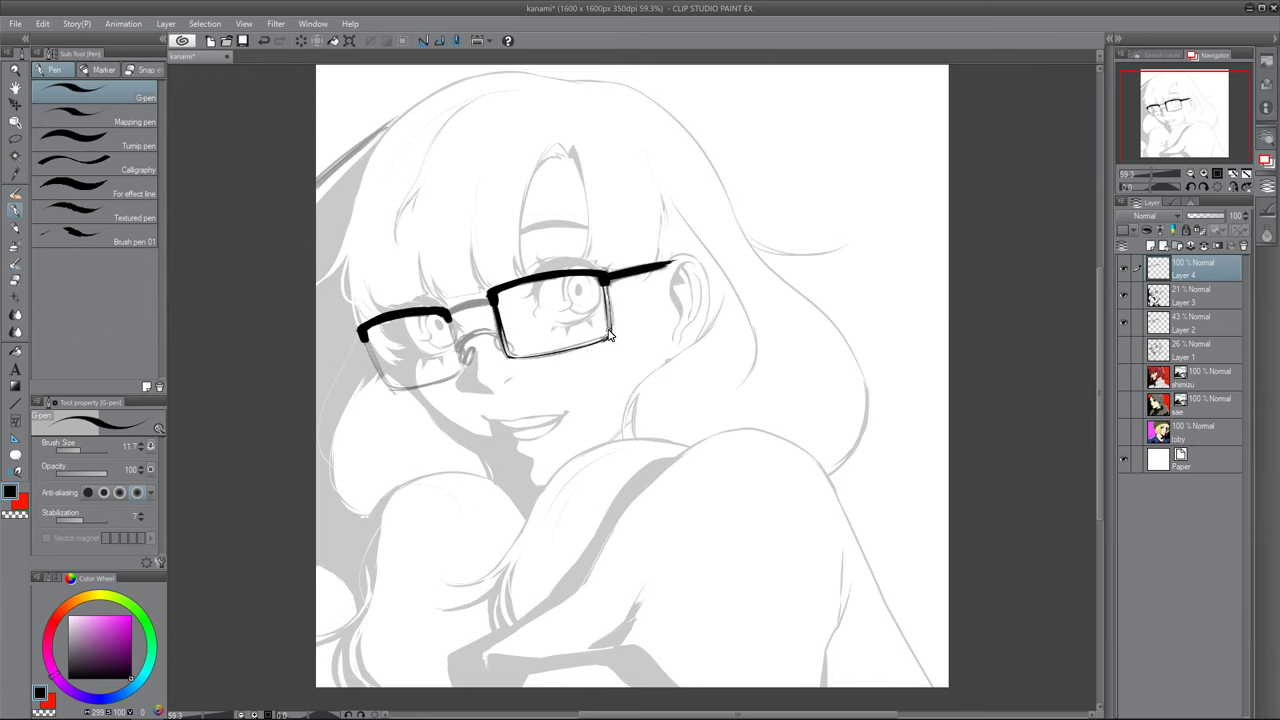
left_click_drag(510, 357, 604, 343)
left_click_drag(456, 322, 466, 366)
mouse_move(363, 340)
left_mouse_down()
mouse_move(387, 392)
mouse_move(462, 371)
left_mouse_up()
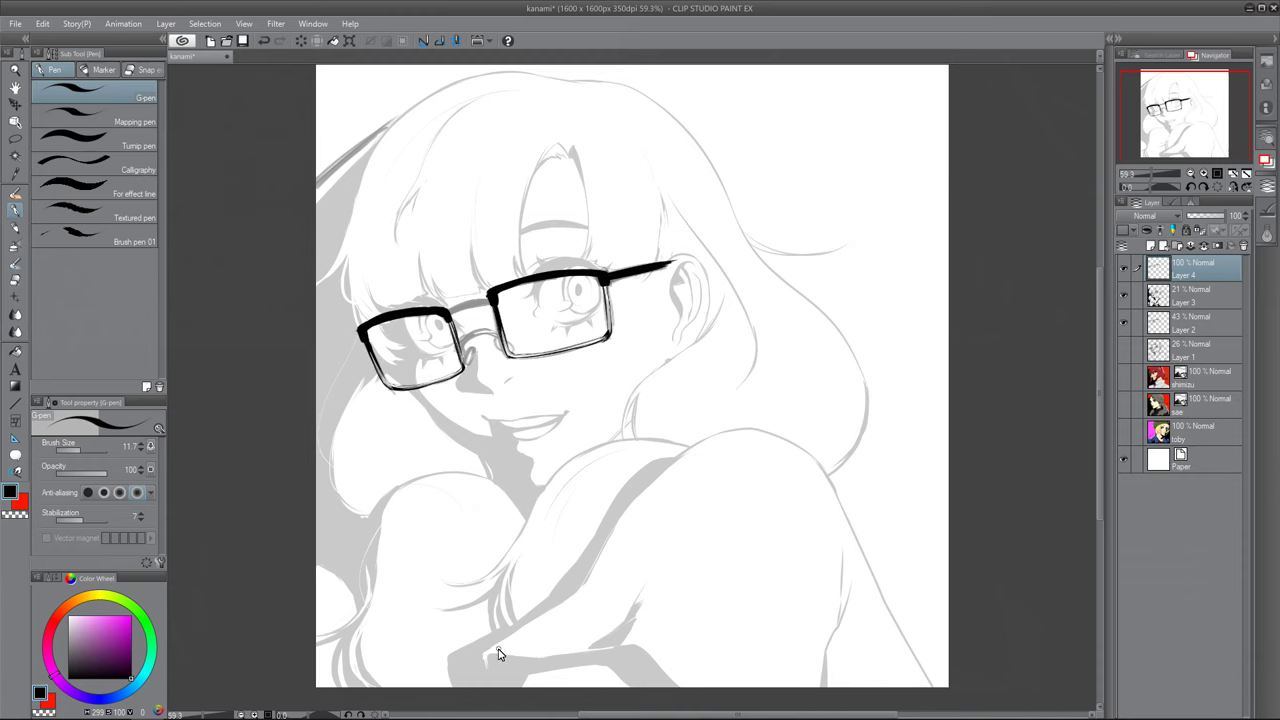
Step: Ink the upper bar, nose bridge and nose pads joining the two lenses
left_click_drag(452, 309, 490, 300)
left_click_drag(366, 334, 392, 312)
left_click_drag(458, 346, 501, 337)
left_click_drag(459, 348, 502, 339)
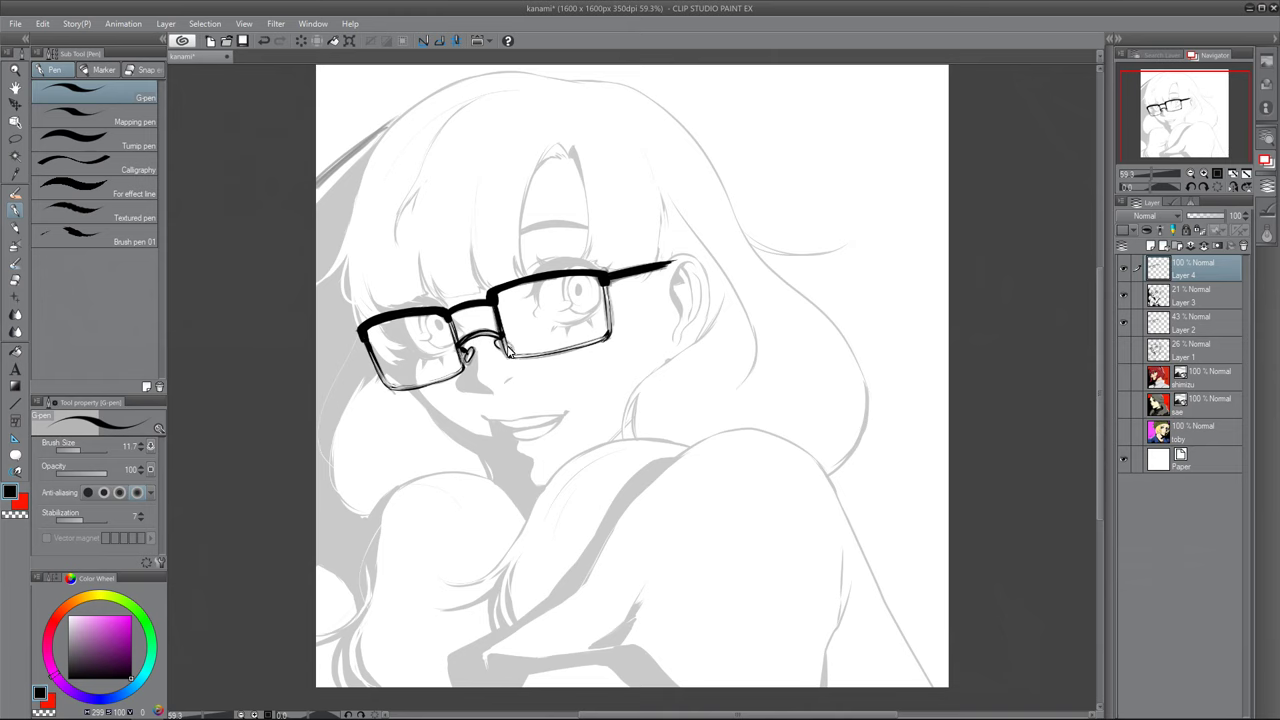
Step: Hide Layer 2, restore Layer 3 to 100% opacity, and erase the temple arm where the bangs overlap it
left_click(1123, 323)
left_click_drag(368, 333, 395, 319)
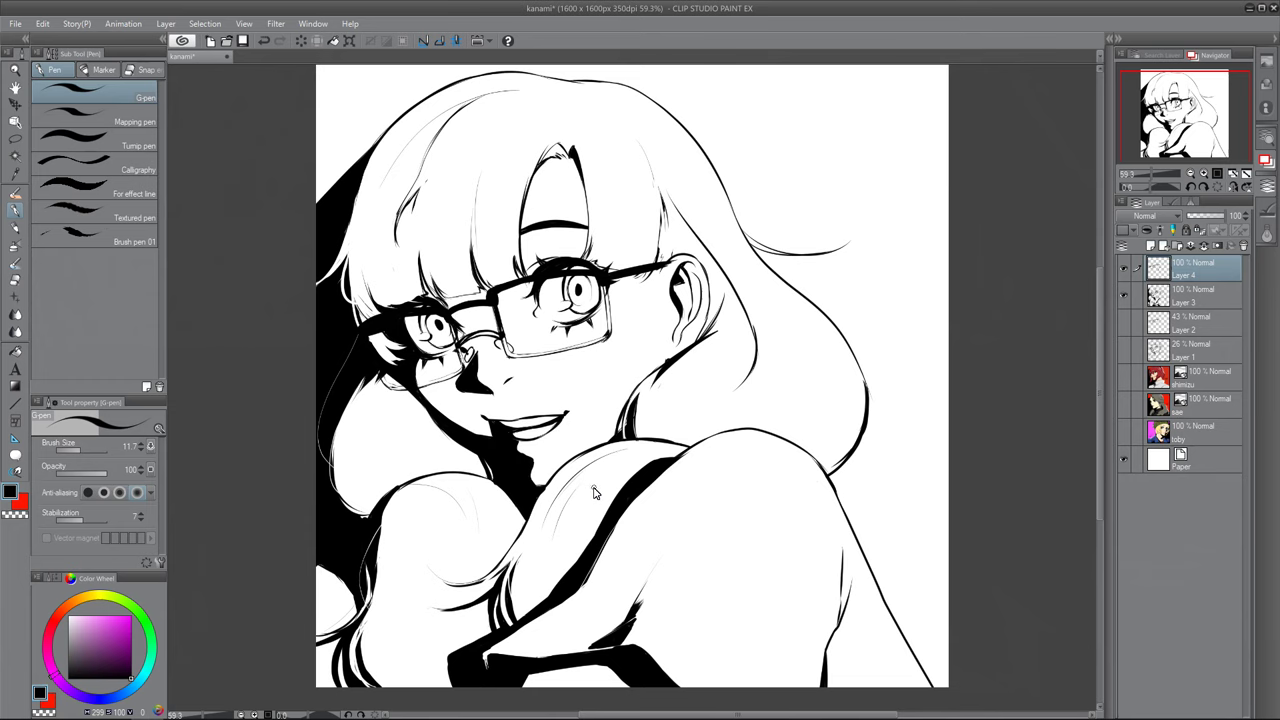
key("e")
left_click_drag(645, 264, 649, 273)
key("alt+bracketleft")
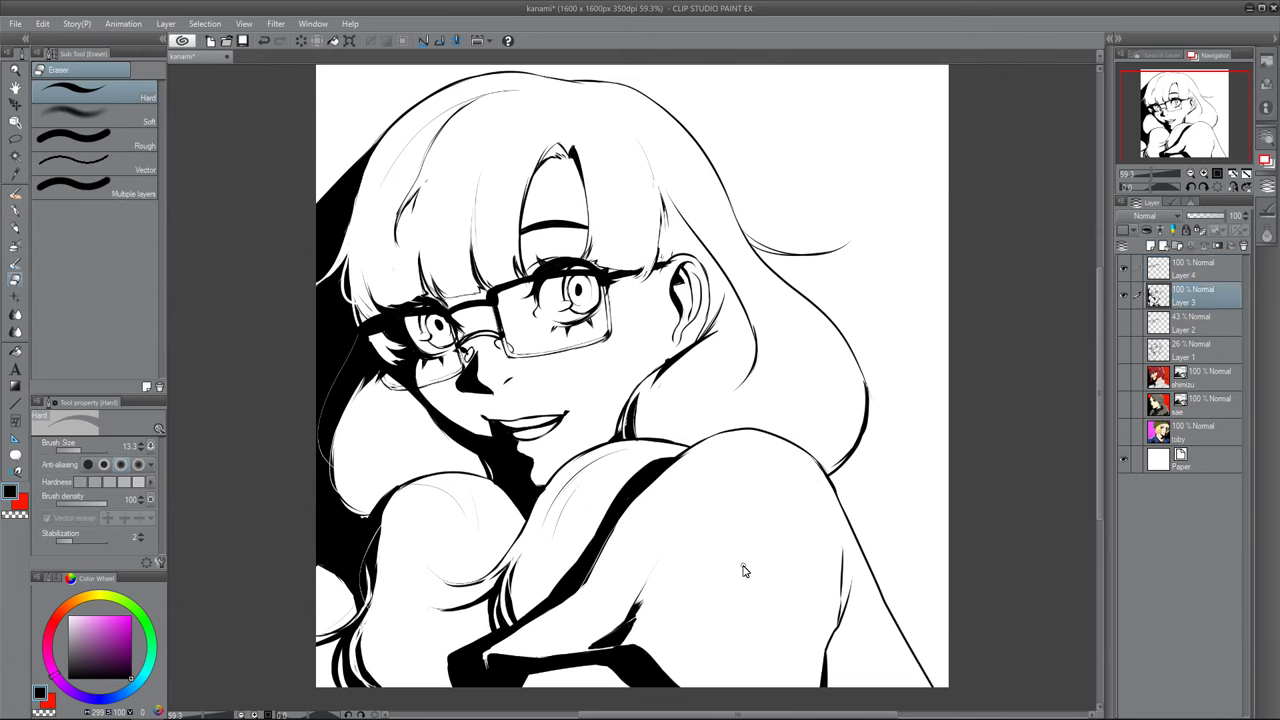
Step: Fill the hair shadow behind the ear in solid black on Layer 4 with the G-pen
left_click(1195, 269)
key("p")
mouse_move(677, 202)
left_mouse_down()
mouse_move(722, 313)
mouse_move(713, 273)
mouse_move(723, 289)
left_mouse_up()
left_click_drag(680, 209, 738, 316)
left_click_drag(717, 302, 729, 335)
left_click_drag(722, 274, 740, 335)
left_click_drag(728, 280, 751, 366)
left_click_drag(742, 306, 755, 376)
mouse_move(736, 298)
left_mouse_down()
mouse_move(752, 373)
mouse_move(698, 348)
left_mouse_up()
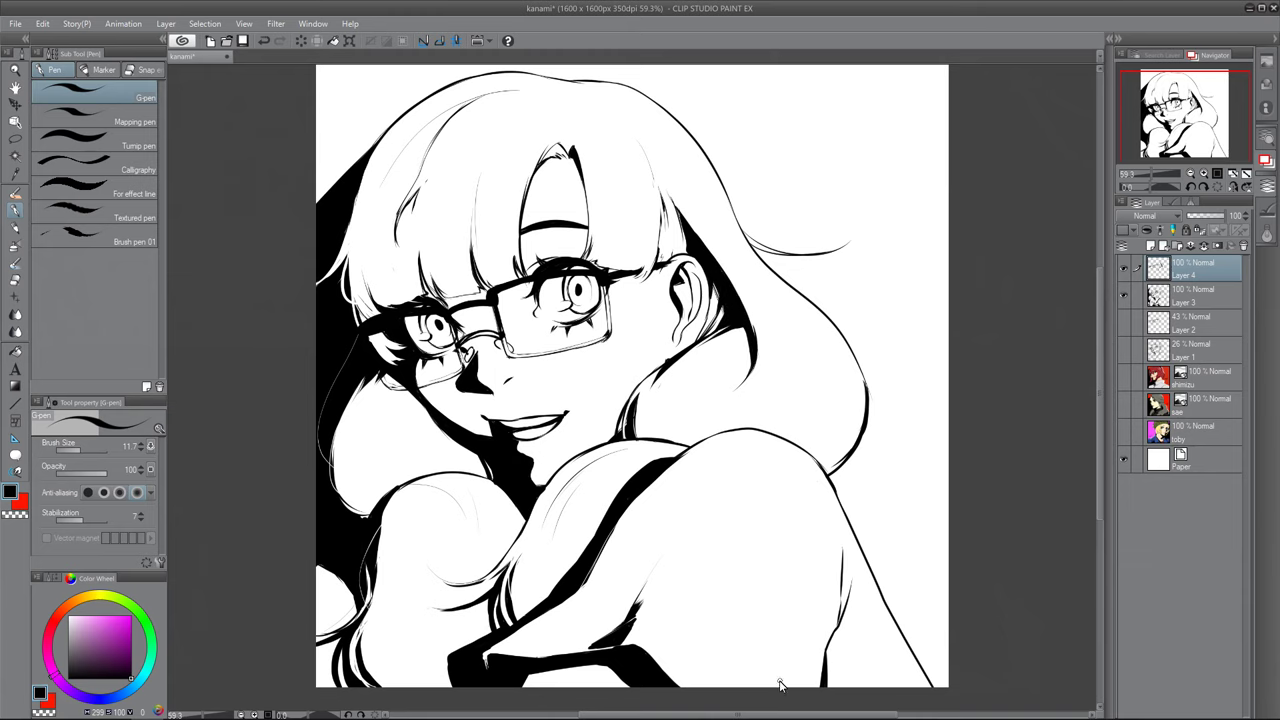
Step: Merge Layer 4 with Layer 3 and erase thin separating gaps along the ear-side hair shadow and the glasses frame
key("e")
right_click(1195, 280)
left_click(1180, 592)
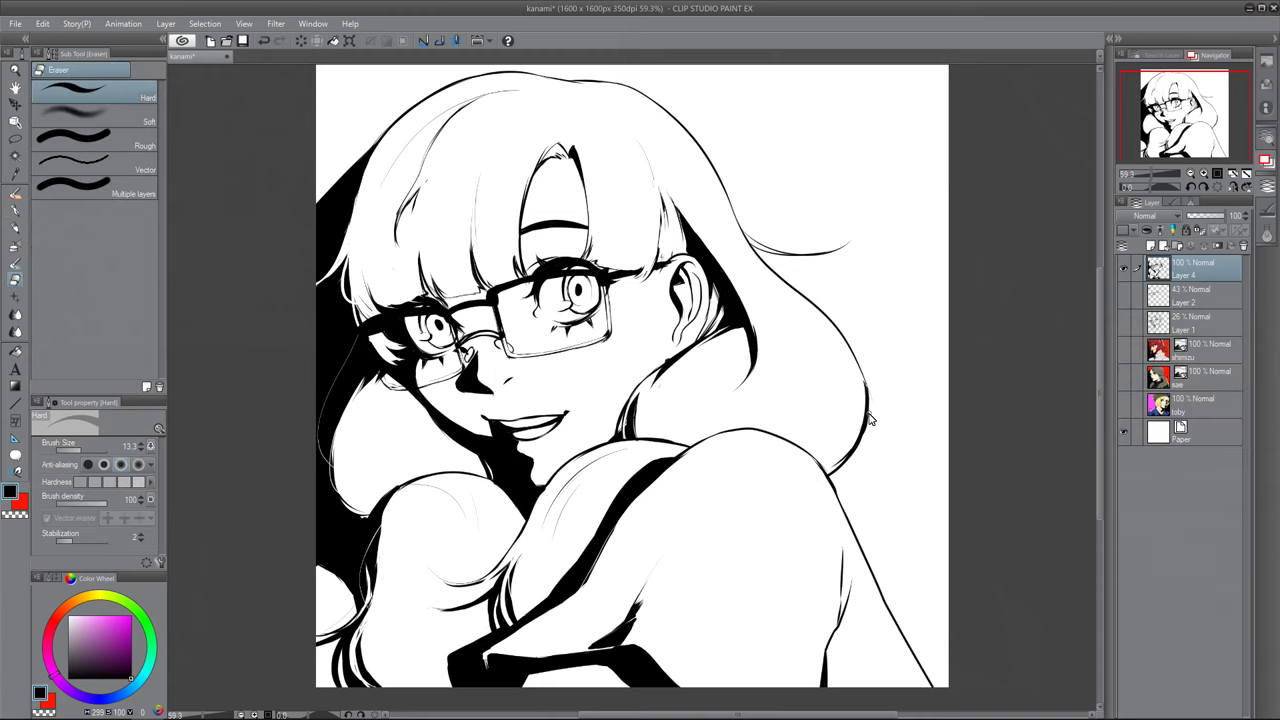
left_click_drag(720, 260, 746, 344)
left_click_drag(364, 338, 387, 387)
left_click_drag(497, 308, 514, 347)
left_click_drag(462, 343, 488, 335)
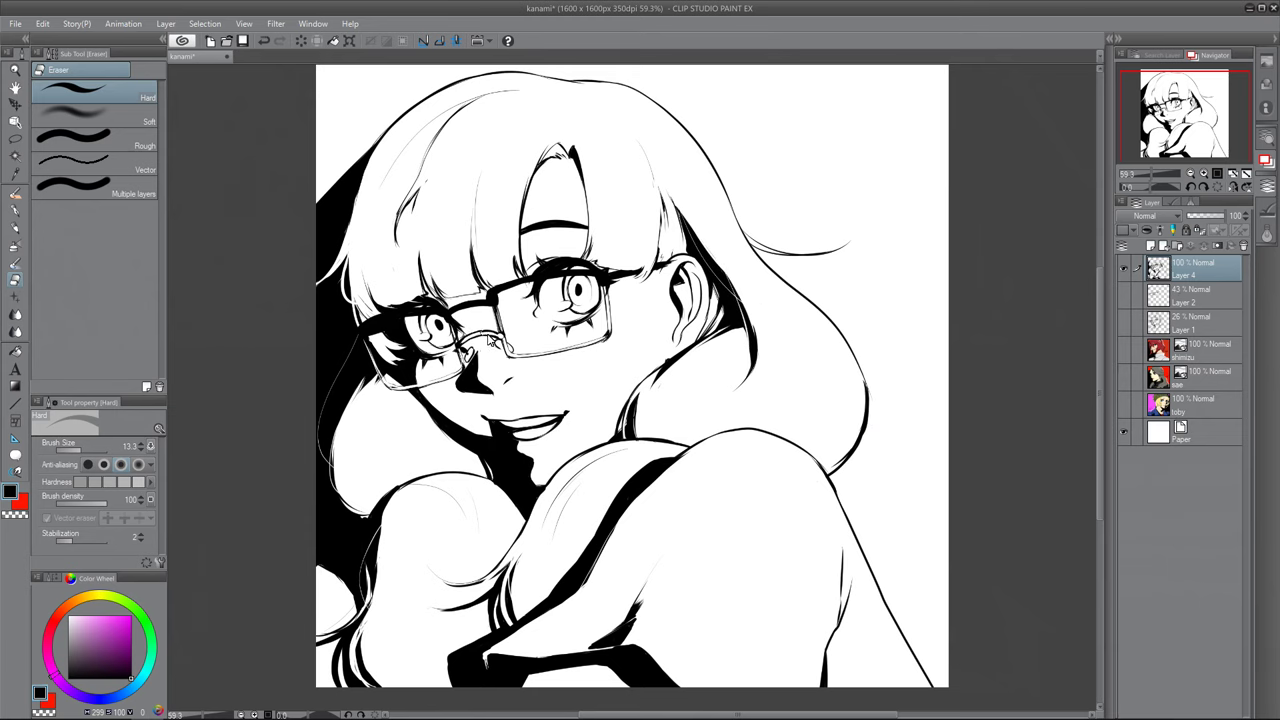
Step: Thicken the upper contours of the two rounded hair locks below the chin with the G-pen
key("p")
mouse_move(546, 498)
left_mouse_down()
mouse_move(626, 446)
mouse_move(668, 447)
left_mouse_up()
left_click_drag(401, 486, 386, 522)
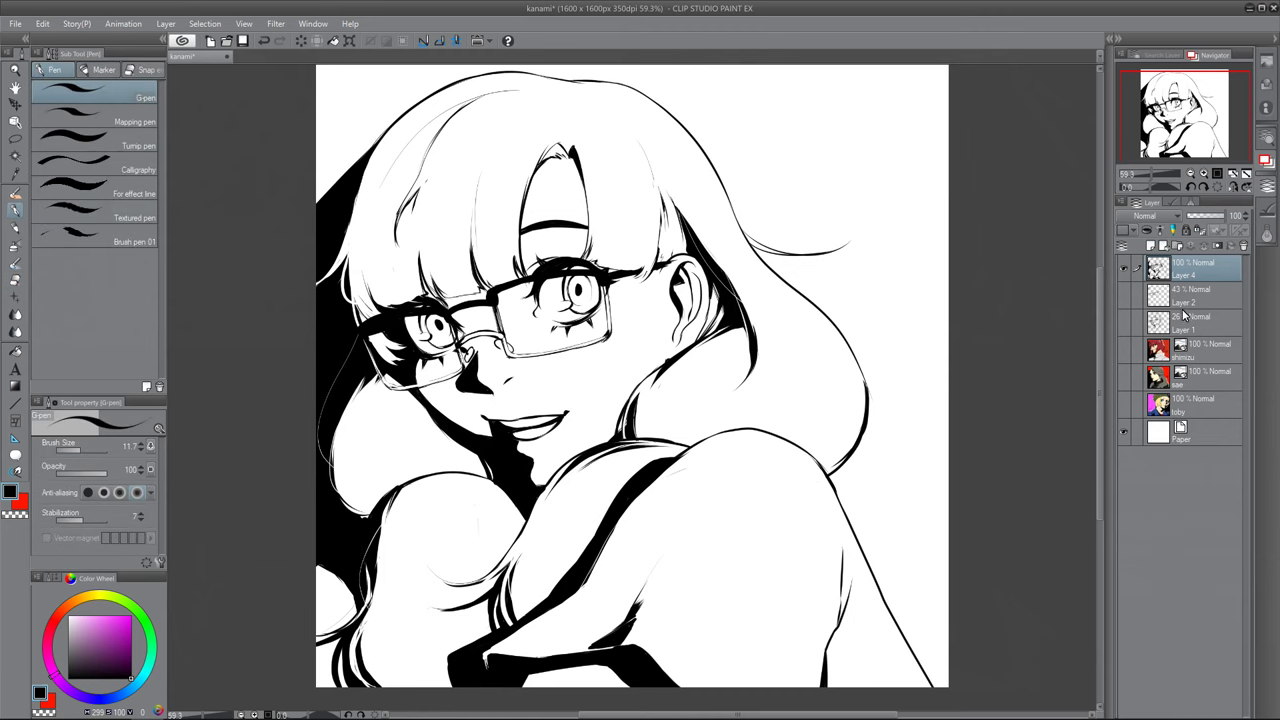
Step: Add a new layer above Layer 2 and import the kanami reference portrait into the canvas's upper right corner
left_click(1186, 300)
left_click(1150, 245)
mouse_move(44, 257)
left_click(268, 250)
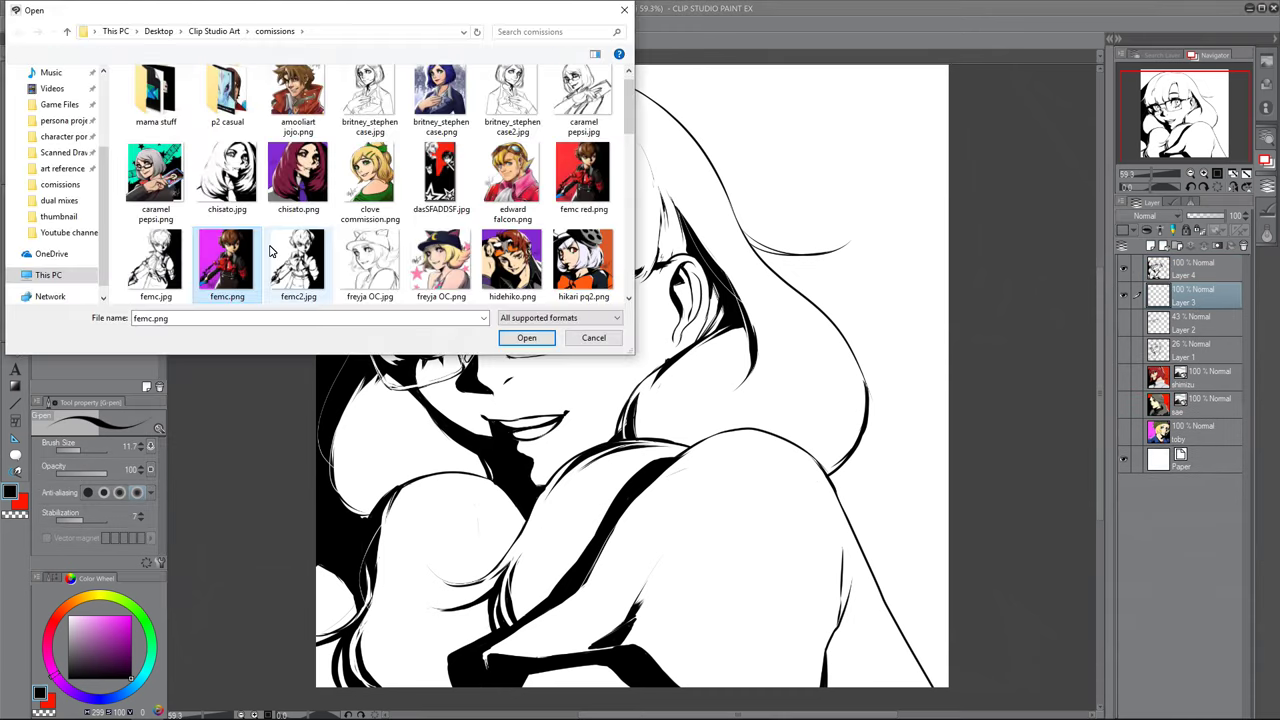
left_click_drag(630, 120, 631, 240)
left_click(63, 137)
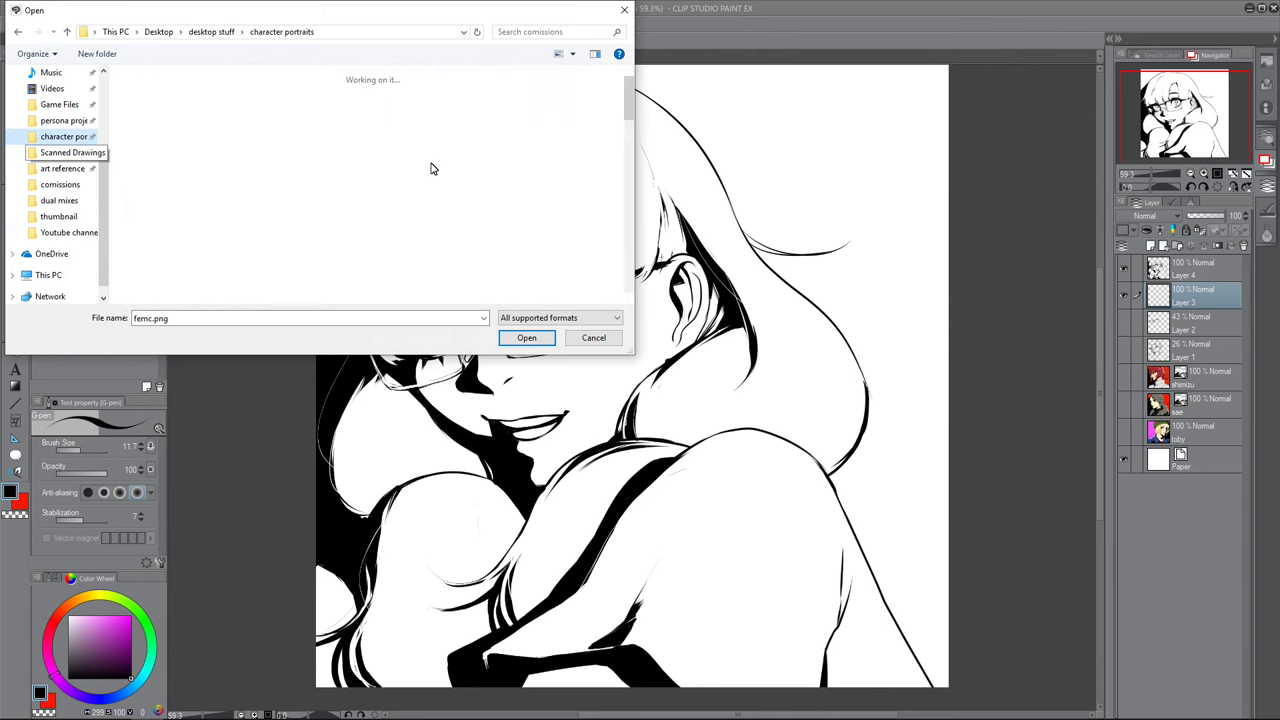
double_click(368, 112)
left_click(63, 121)
double_click(154, 180)
scroll(380, 200, "down", 3)
left_click(577, 271)
left_click(526, 337)
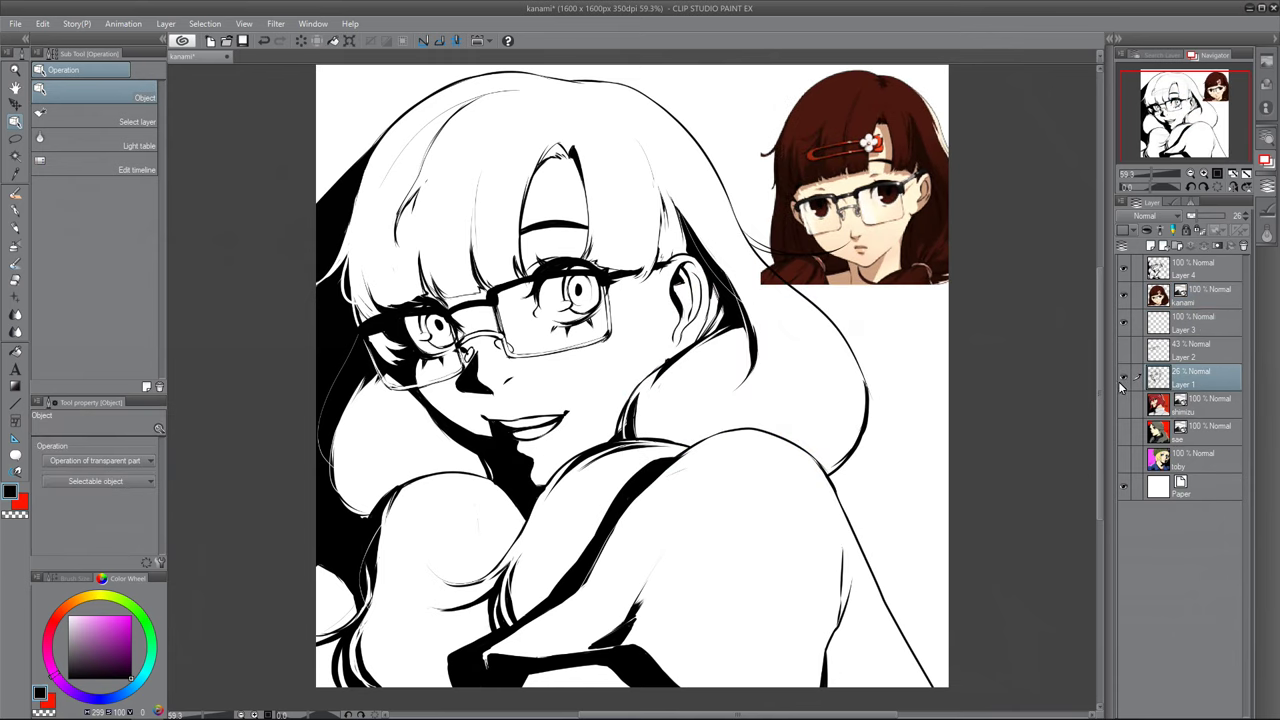
Step: Ink the long oval hair clip across the bangs on Layer 4 and thin its outline with the Hard eraser
mouse_move(400, 236)
left_mouse_down()
mouse_move(485, 200)
mouse_move(434, 238)
mouse_move(498, 222)
left_mouse_up()
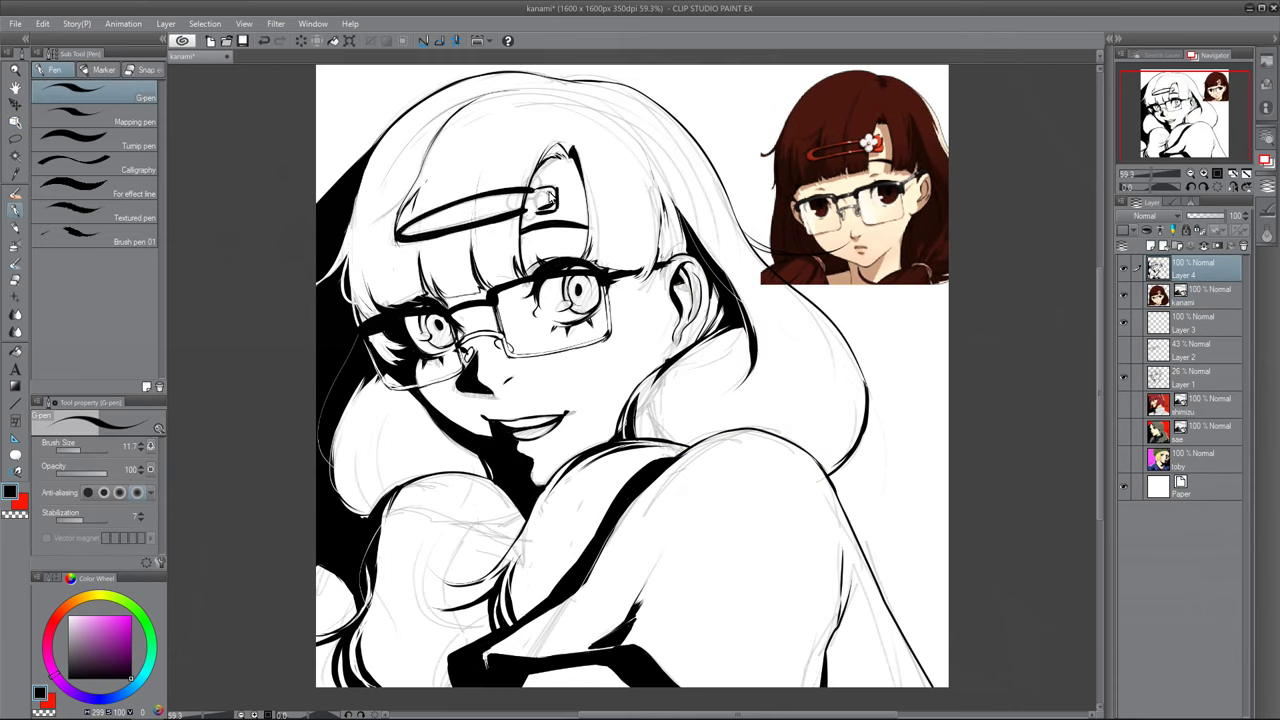
key("e")
left_click_drag(402, 236, 528, 190)
left_click_drag(400, 238, 531, 209)
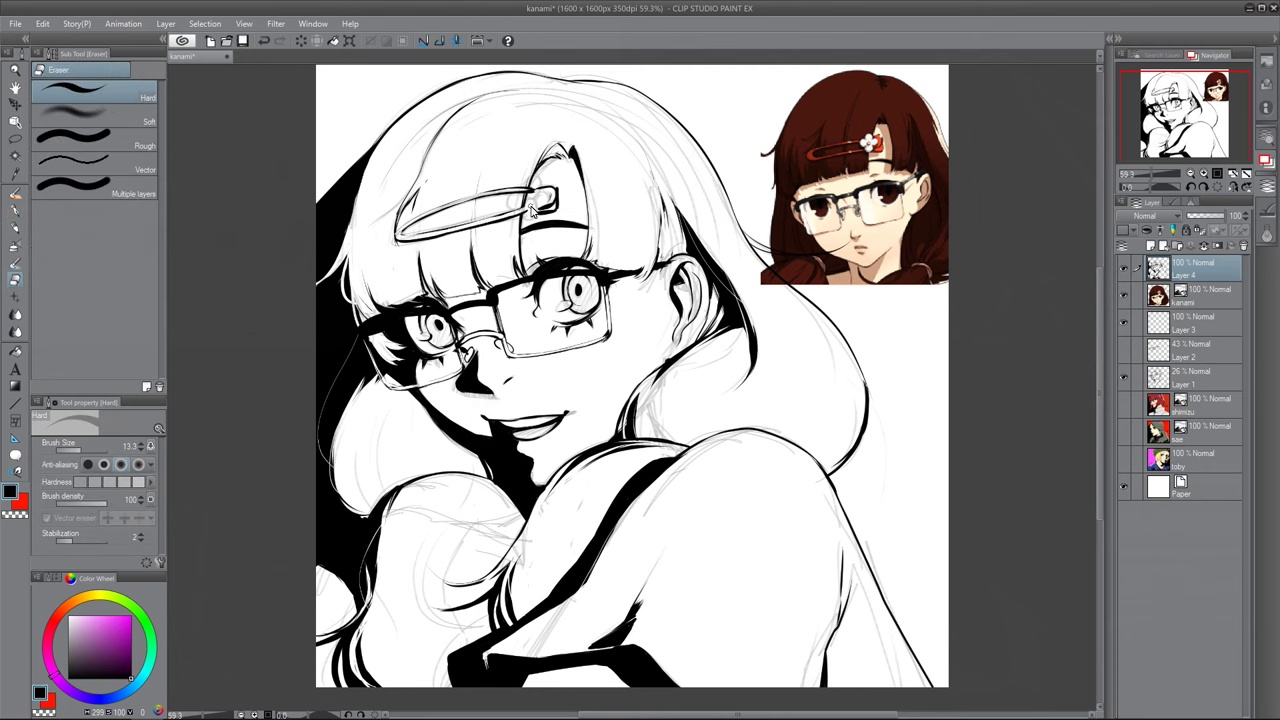
Step: Ink a five-petal flower on the clip's end, refine the clip's double outline, and clean up the overlaps
key("p")
left_click(16, 279)
key("p")
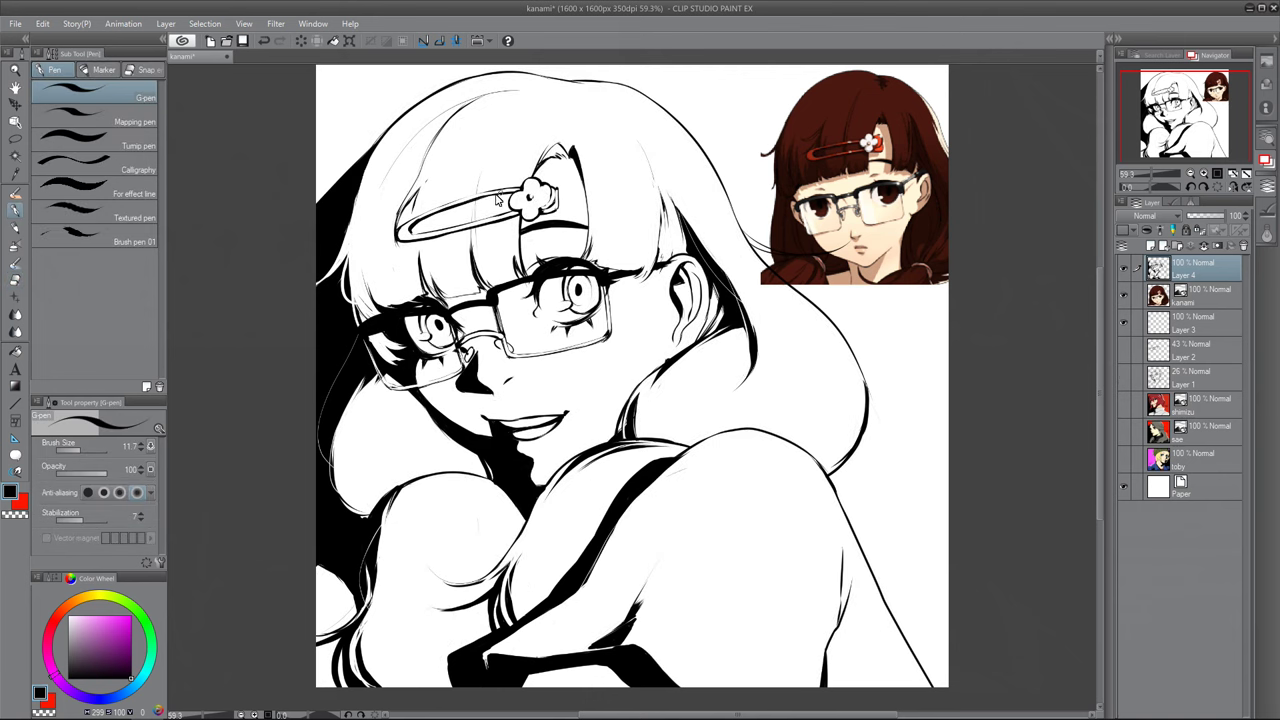
left_click_drag(515, 190, 513, 221)
mouse_move(413, 229)
left_mouse_down()
mouse_move(506, 196)
mouse_move(498, 223)
mouse_move(506, 197)
left_mouse_up()
left_click(17, 276)
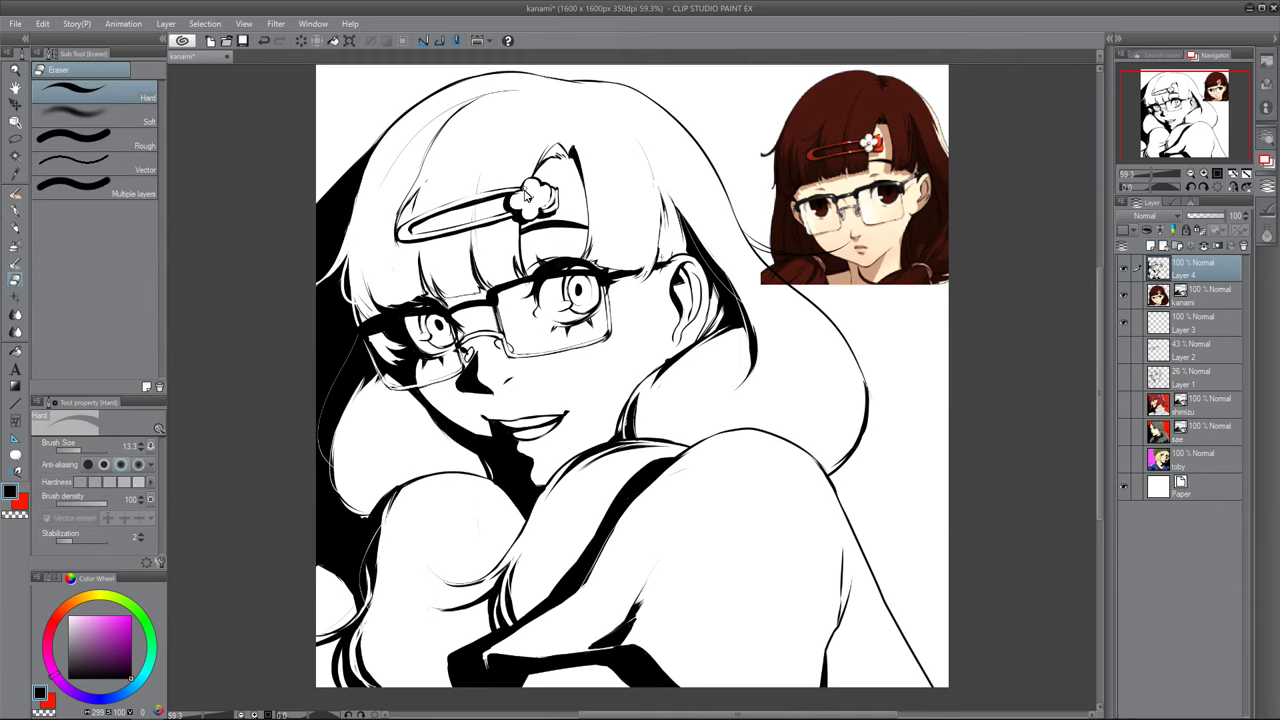
Step: Start colouring the hair on Layer 3 with the Dense watercolor brush in a brown sampled from the reference
left_click(15, 194)
left_click(1193, 323)
left_click(828, 95, "alt")
left_click_drag(450, 140, 397, 238)
Step: Paint the face and the exposed forearm in the pale skin tone sampled from the reference
left_click(867, 233, "alt")
mouse_move(580, 360)
left_mouse_down()
mouse_move(603, 386)
mouse_move(445, 288)
left_mouse_up()
left_click_drag(436, 340, 500, 400)
left_click_drag(545, 675, 628, 680)
Step: Sample the reference's hair colour again, shift it to a warmer brown, and paint the hair down to the front locks
left_click(822, 115, "alt")
left_click(60, 611)
mouse_move(465, 145)
left_mouse_down()
mouse_move(381, 354)
mouse_move(400, 500)
mouse_move(380, 630)
mouse_move(550, 573)
mouse_move(660, 442)
mouse_move(718, 347)
mouse_move(740, 262)
mouse_move(840, 450)
mouse_move(726, 239)
mouse_move(430, 125)
mouse_move(500, 260)
mouse_move(640, 250)
mouse_move(437, 461)
mouse_move(487, 486)
left_mouse_up()
Step: Paint both irises brown with a smaller brush and fill the remaining small hair gaps
left_click(79, 450)
mouse_move(573, 280)
left_mouse_down()
mouse_move(571, 306)
mouse_move(590, 288)
left_mouse_up()
left_click_drag(428, 322, 446, 339)
mouse_move(414, 297)
left_mouse_down()
mouse_move(505, 282)
mouse_move(580, 180)
mouse_move(615, 265)
mouse_move(770, 252)
left_mouse_up()
mouse_move(626, 428)
left_mouse_down()
mouse_move(676, 364)
mouse_move(637, 428)
left_mouse_up()
Step: Paint the eye whites and teeth white, the mouth interior red, and the lower lip pink, using brush size 7.9 for the mouth
left_click(497, 518, "alt")
left_click(420, 318)
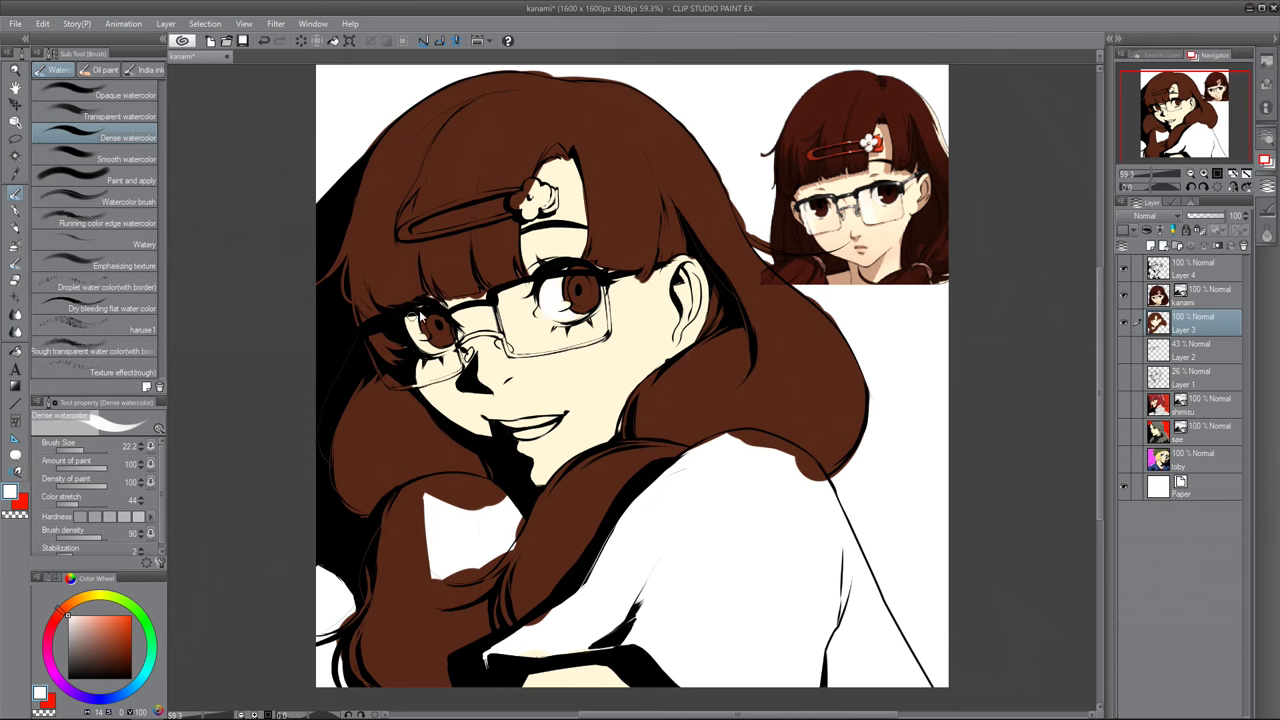
left_click(78, 450)
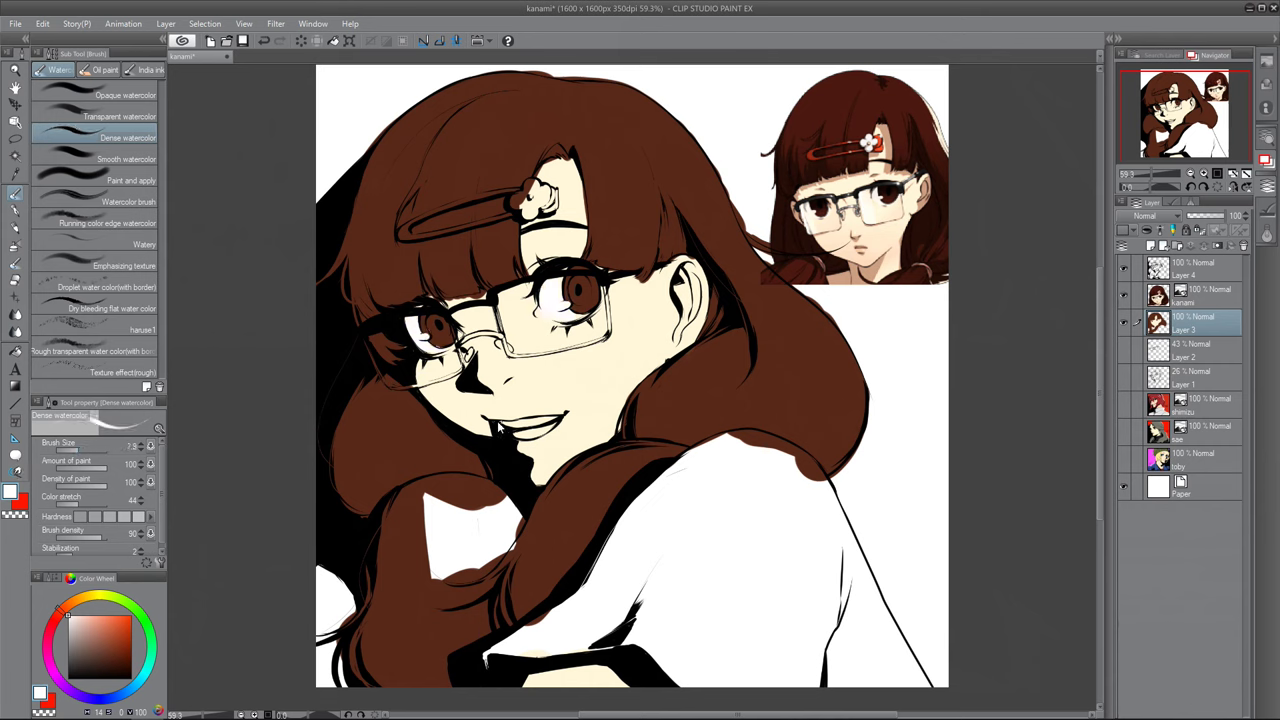
left_click(117, 634)
mouse_move(548, 427)
left_mouse_down()
mouse_move(514, 436)
mouse_move(556, 432)
left_mouse_up()
left_click(87, 614)
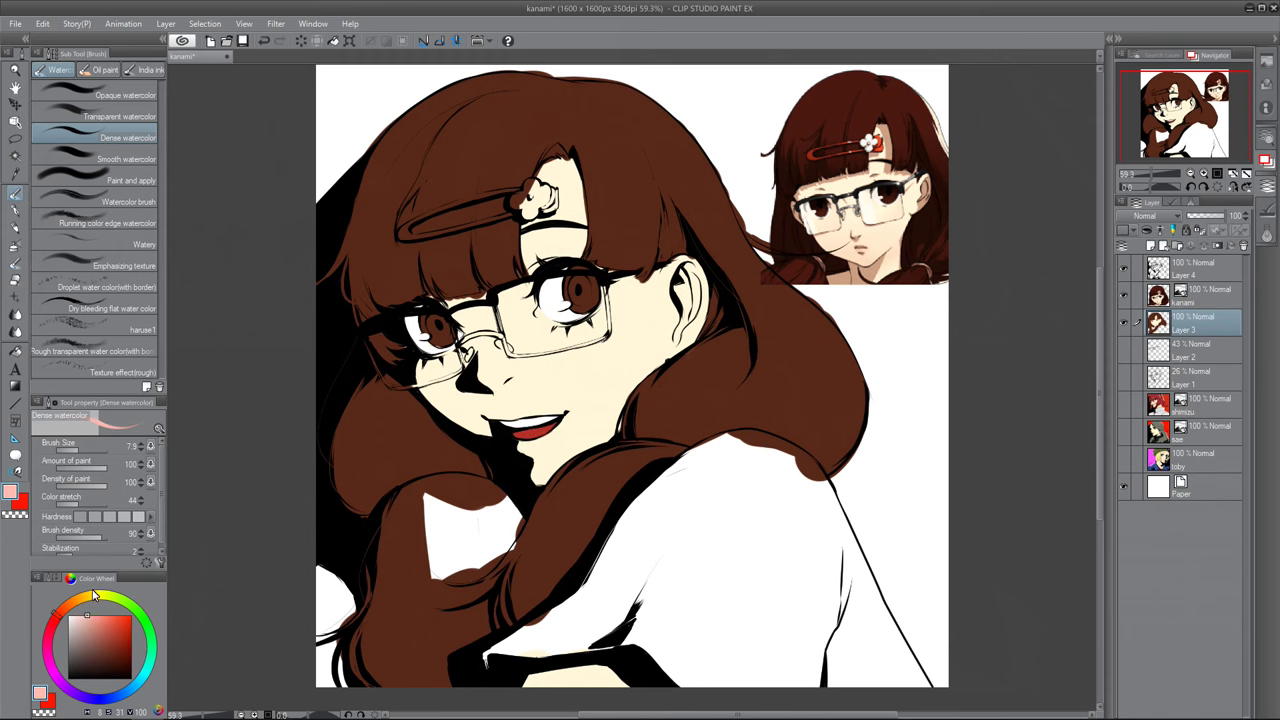
left_click(517, 455, "alt")
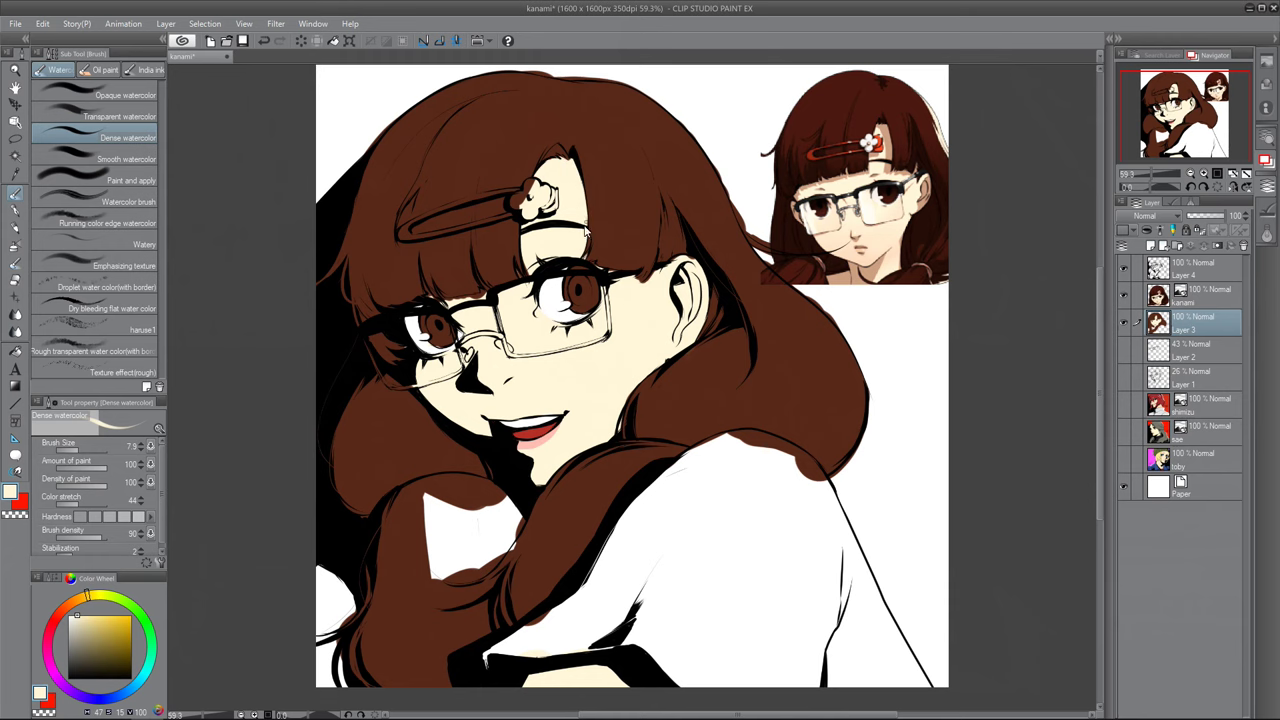
Step: Switch between Layer 4 and Layer 3 and sample the hair brown beside the cheek for the Dense watercolor brush
left_click(1192, 268)
left_click(15, 280)
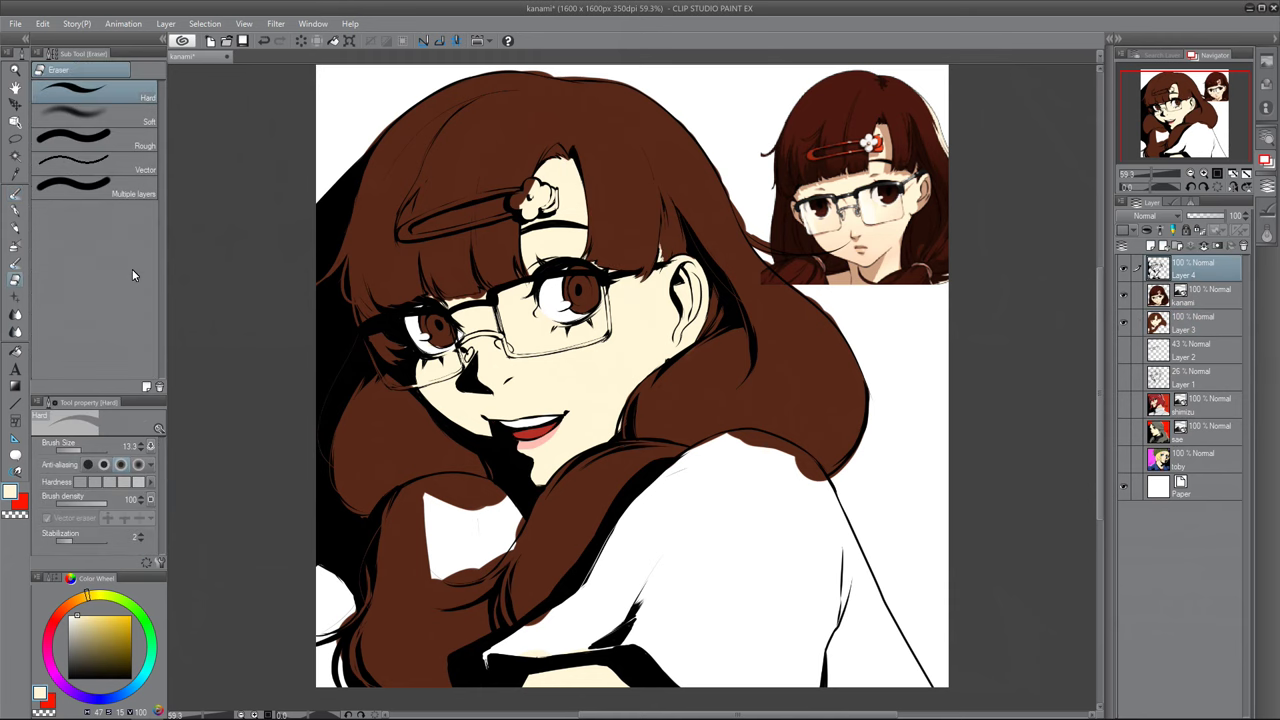
left_click(676, 363, "ctrl+shift")
key("b")
left_click(673, 368, "alt")
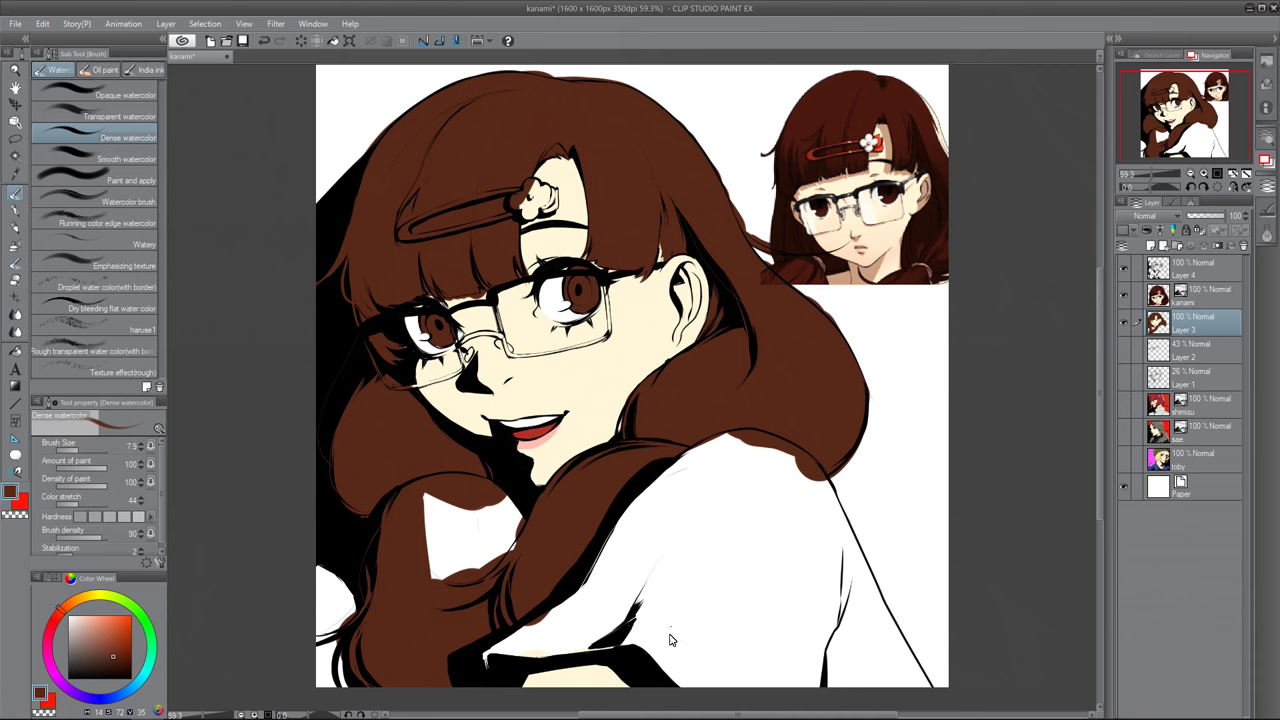
Step: Choose a light grey with brush size 48, change the Paper colour to bright purple, and reselect Layer 3
left_click(690, 490, "alt")
left_click(68, 620)
left_click(89, 450)
double_click(1158, 486)
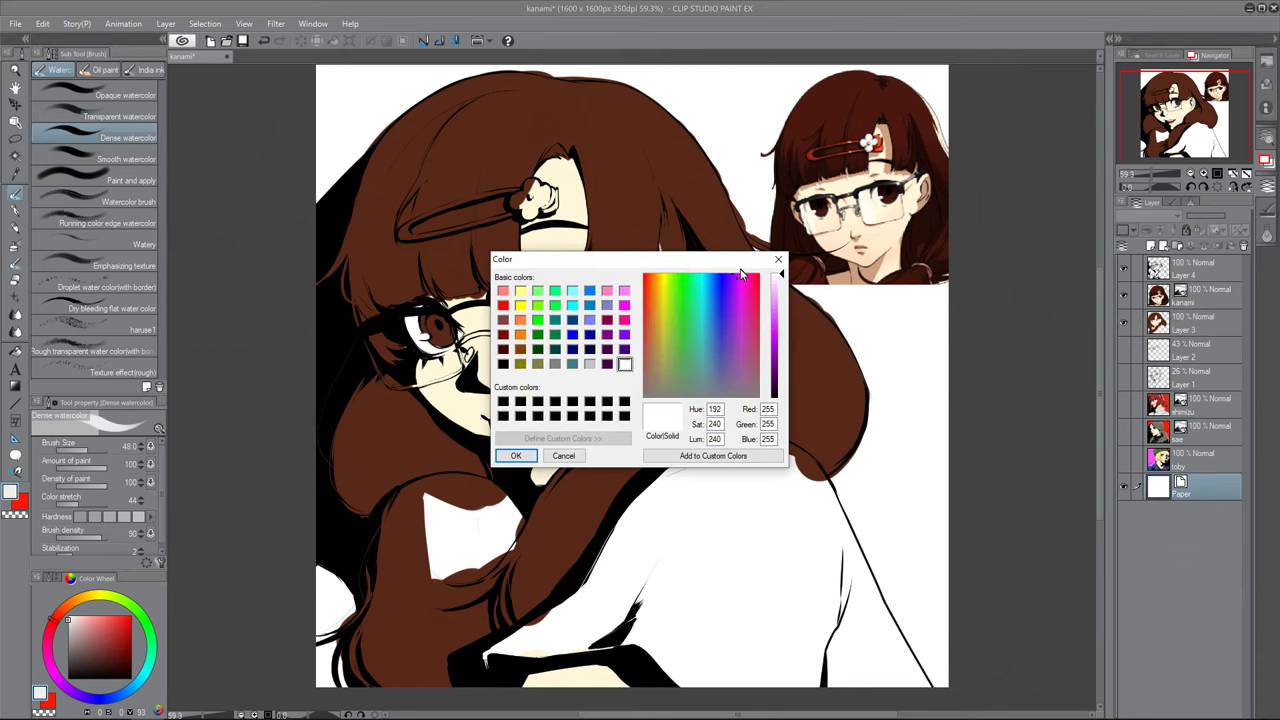
left_click_drag(778, 349, 778, 328)
left_click(516, 456)
left_click(1192, 323)
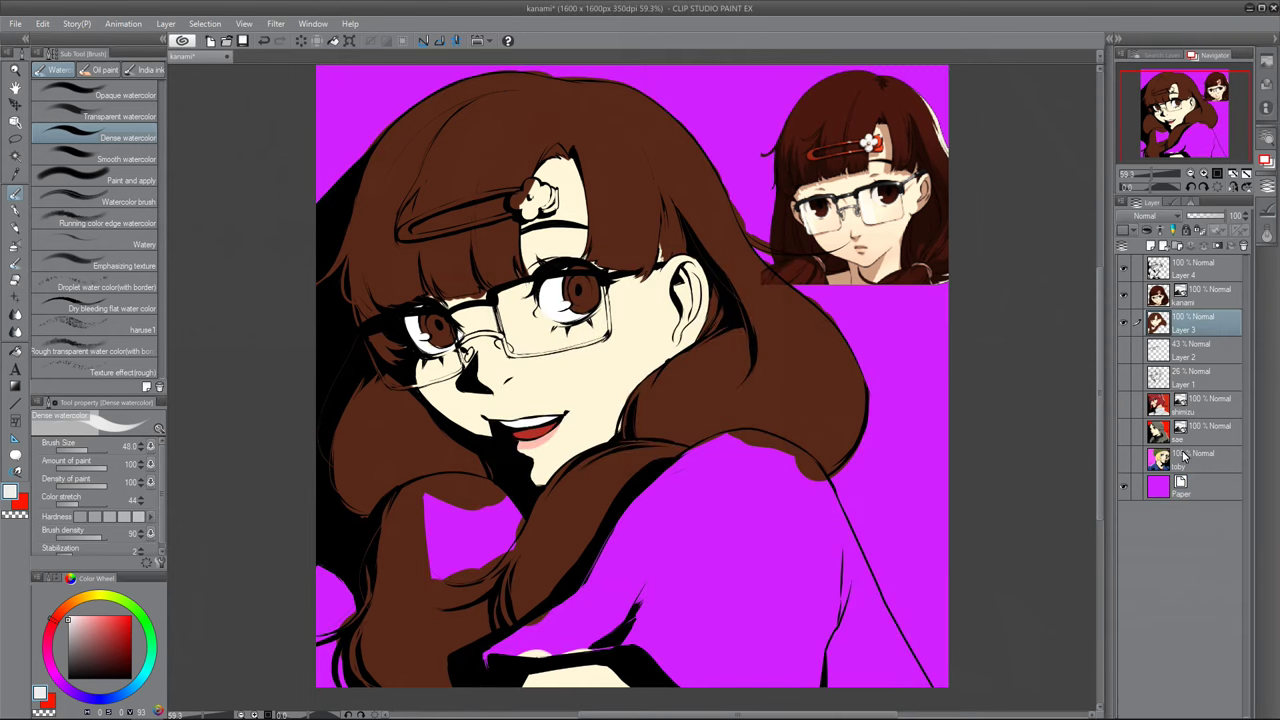
Step: Fill the unpainted gap in the front hair lock with brown and paint the clothing on the shoulder and arms light grey
left_click(419, 503, "alt")
left_click_drag(428, 502, 506, 502)
left_click(68, 623)
mouse_move(677, 535)
left_mouse_down()
mouse_move(624, 546)
mouse_move(754, 442)
mouse_move(826, 514)
mouse_move(922, 682)
left_mouse_up()
mouse_move(618, 542)
left_mouse_down()
mouse_move(492, 652)
mouse_move(585, 622)
mouse_move(680, 668)
mouse_move(831, 682)
mouse_move(865, 670)
mouse_move(737, 630)
mouse_move(701, 574)
mouse_move(647, 553)
mouse_move(725, 468)
mouse_move(790, 520)
left_mouse_up()
left_click_drag(345, 570, 318, 684)
Step: Paint the glasses' nose bridge medium grey with the brush size set to 10.3
left_click(423, 241, "alt")
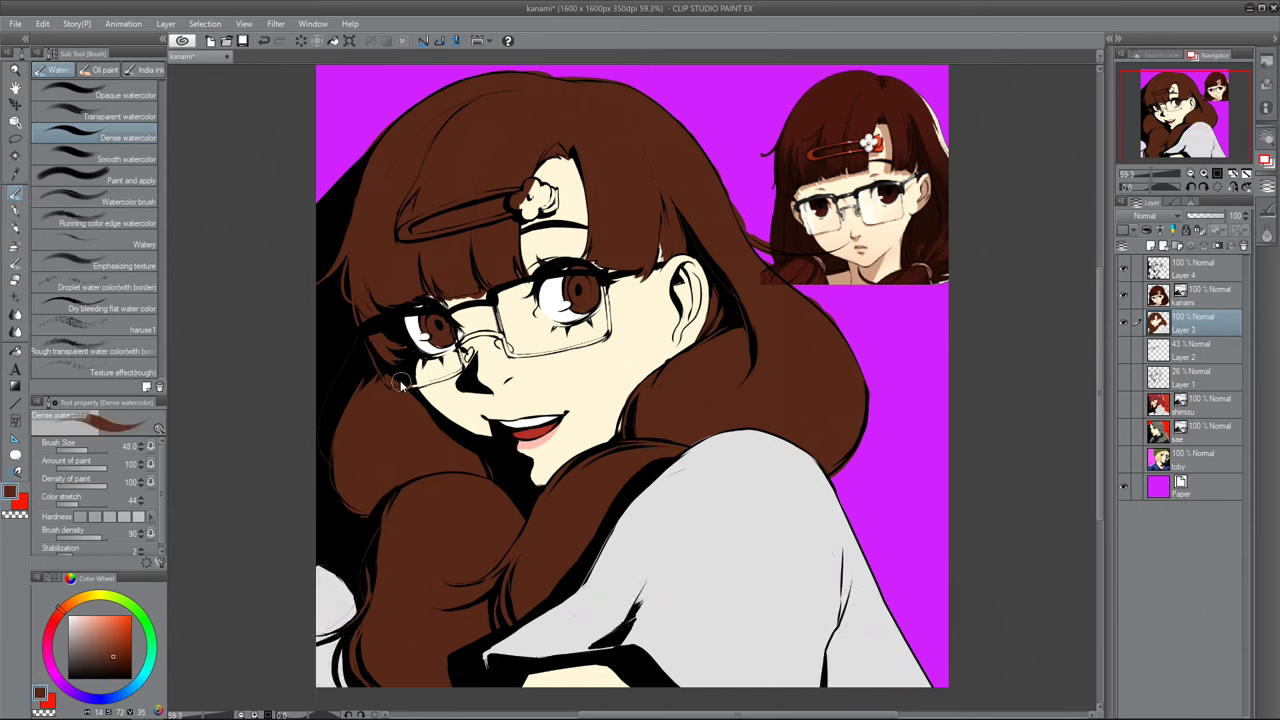
left_click(68, 637)
left_click(79, 451)
left_click_drag(466, 342, 505, 343)
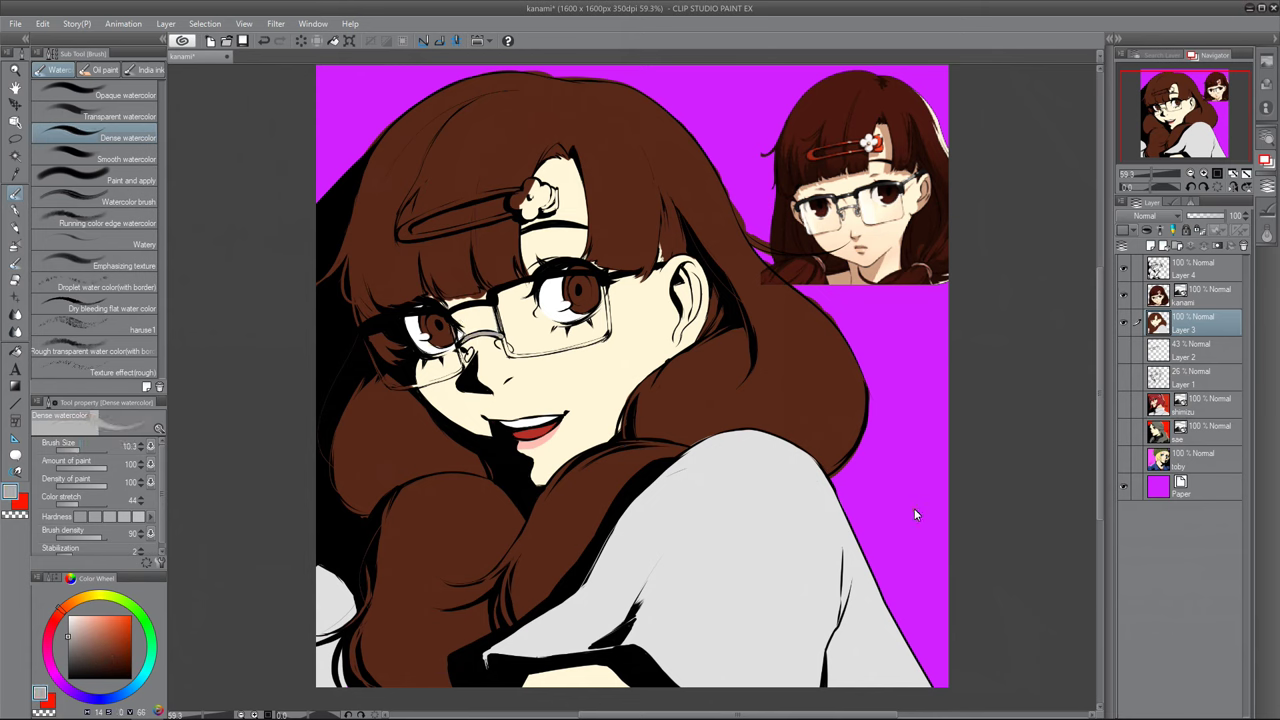
Step: Paint the hair clip's flower in the pale colour sampled from the reference, with a yellow centre
left_click(868, 143, "alt")
left_click(868, 141, "alt")
mouse_move(514, 196)
left_mouse_down()
mouse_move(520, 206)
mouse_move(530, 186)
mouse_move(554, 191)
left_mouse_up()
left_click(90, 595)
left_click(95, 619)
Step: Paint the hair clip's oval band in bright orange-red
left_click(57, 611)
left_click(123, 625)
left_click_drag(403, 232, 514, 191)
mouse_move(406, 226)
left_mouse_down()
mouse_move(405, 238)
mouse_move(508, 217)
left_mouse_up()
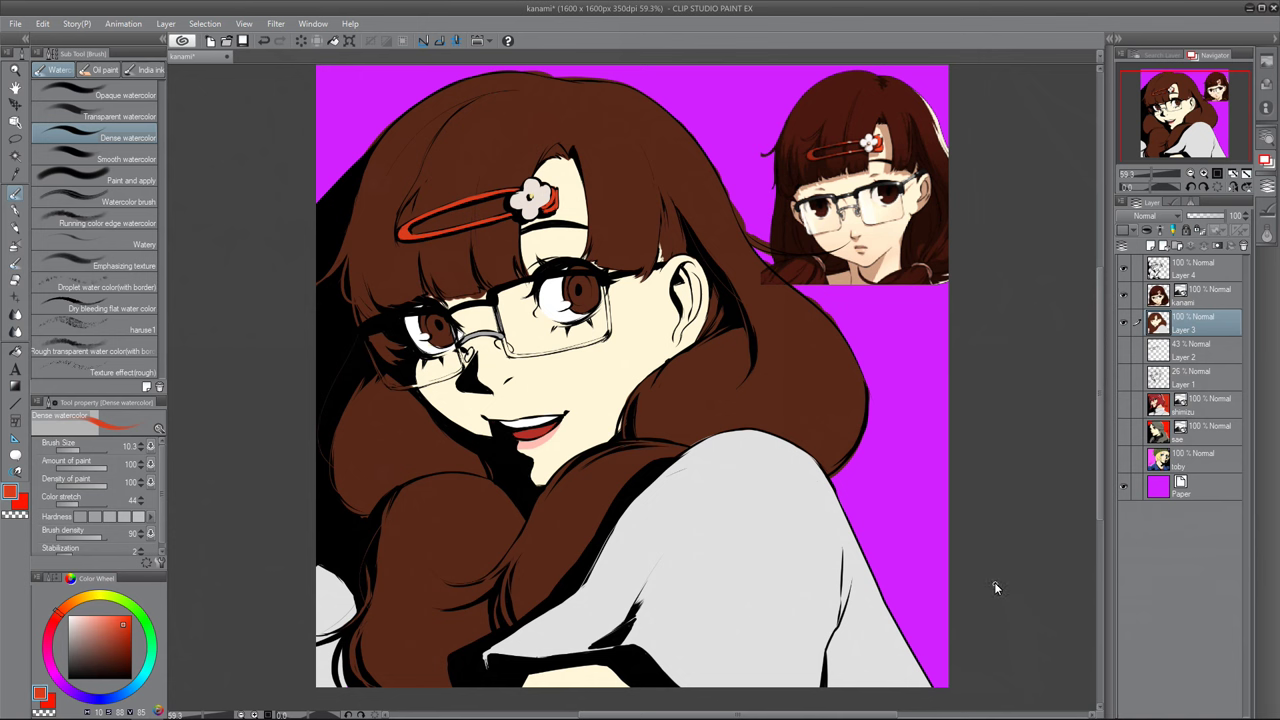
Step: Fill the gaps beneath the bangs above the glasses with the skin tone sampled from the cheek
key("ctrl+minus")
key("ctrl+plus")
left_click_drag(76, 624, 36, 567)
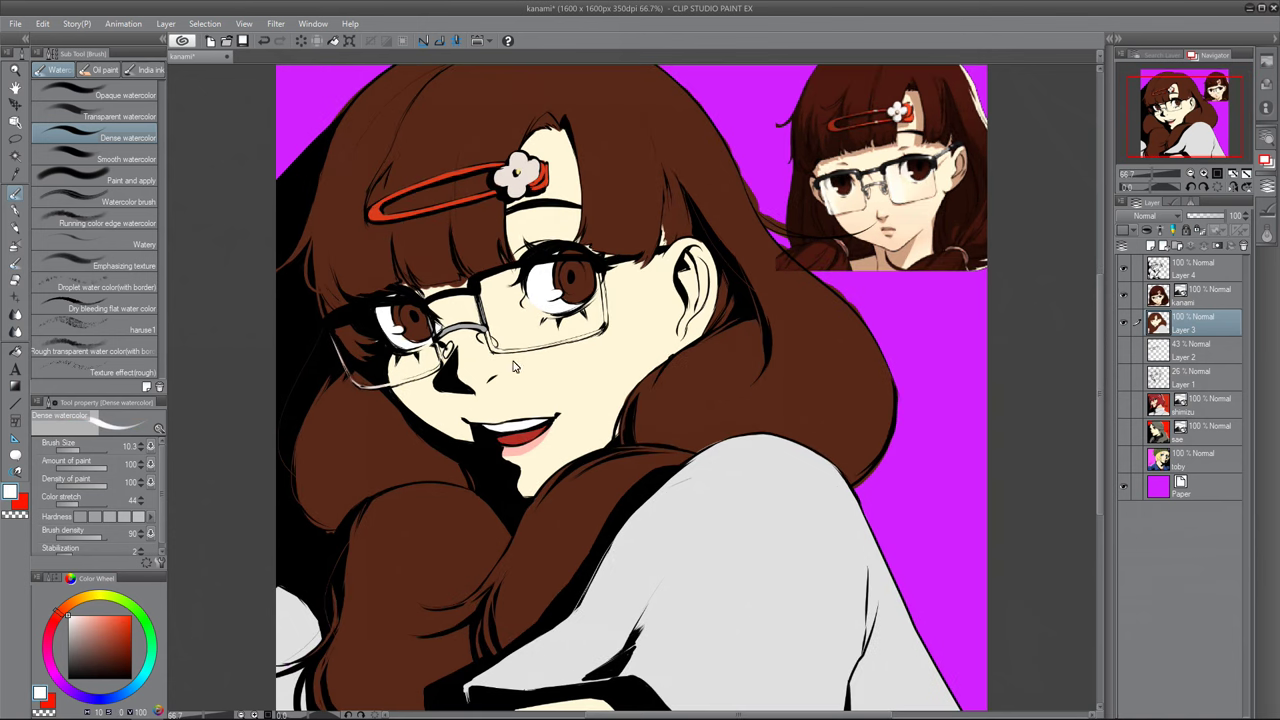
left_click(643, 306, "alt")
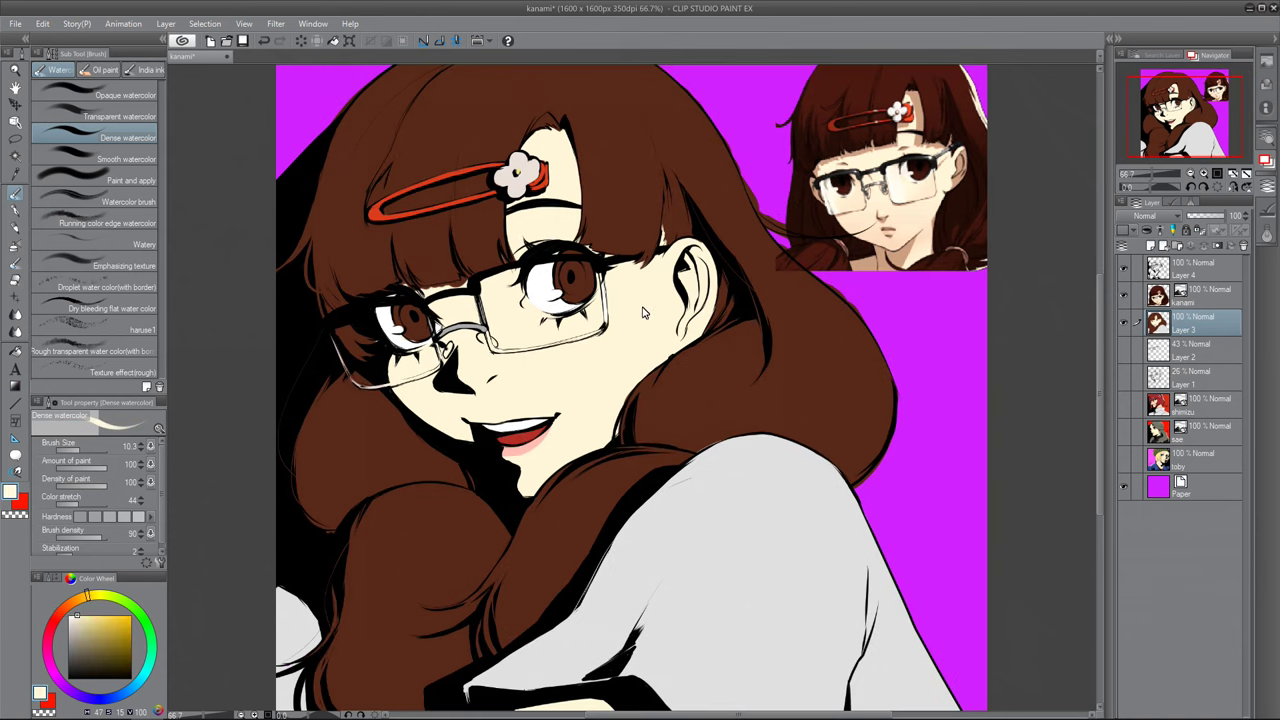
left_click_drag(414, 281, 461, 287)
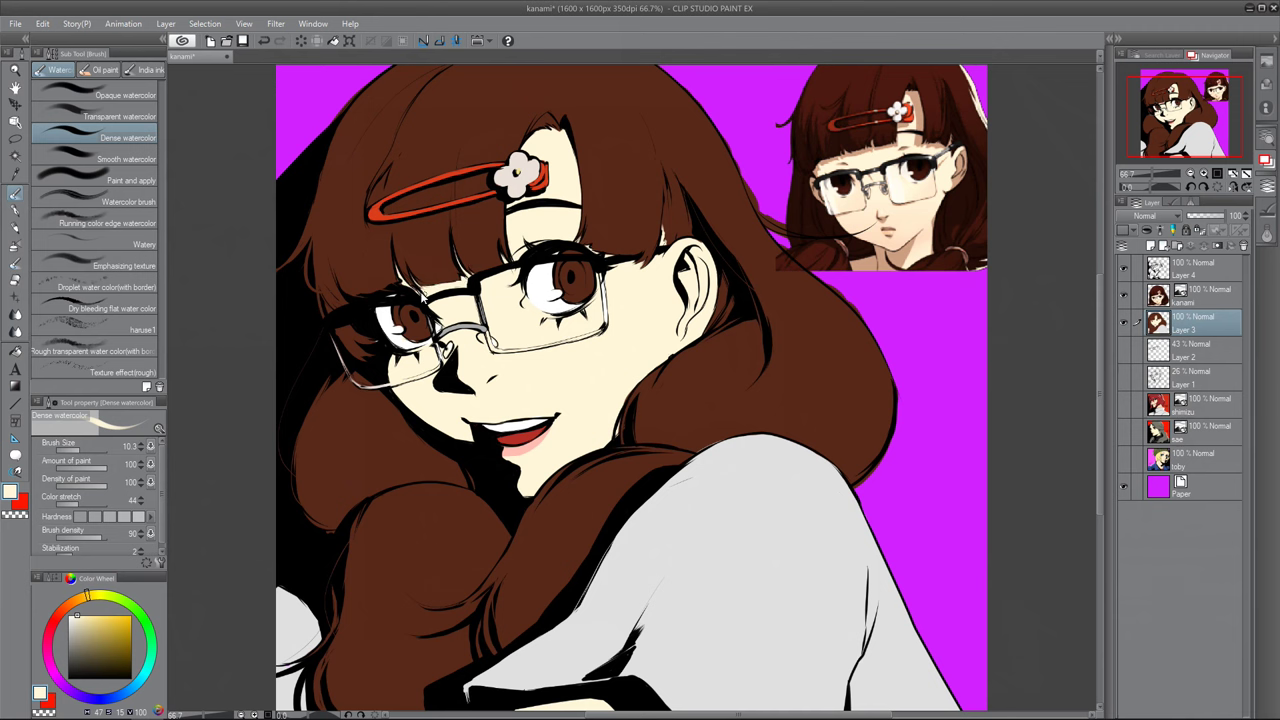
Step: Hide the kanami reference layer and check the whole coloured portrait at 33.3% zoom
left_click(1124, 268)
left_click(1124, 268)
left_click(1124, 296)
key("e")
left_click_drag(1101, 373, 1101, 340)
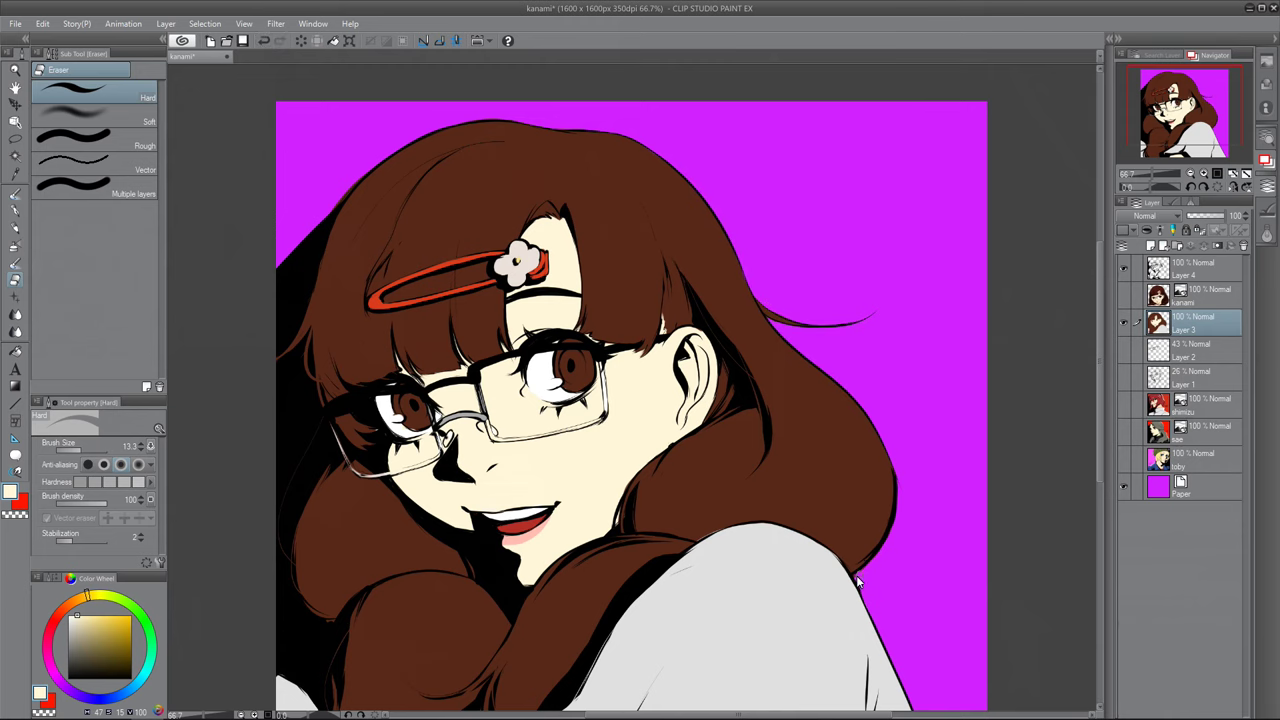
key("ctrl+minus")
key("ctrl+minus")
left_click_drag(1101, 384, 1101, 403)
Step: Refine the black shadow at the shoulder's front edge on Layer 4 and fill the exposed gap light grey on Layer 3
left_click(1192, 268)
left_click(131, 678)
left_click(15, 210)
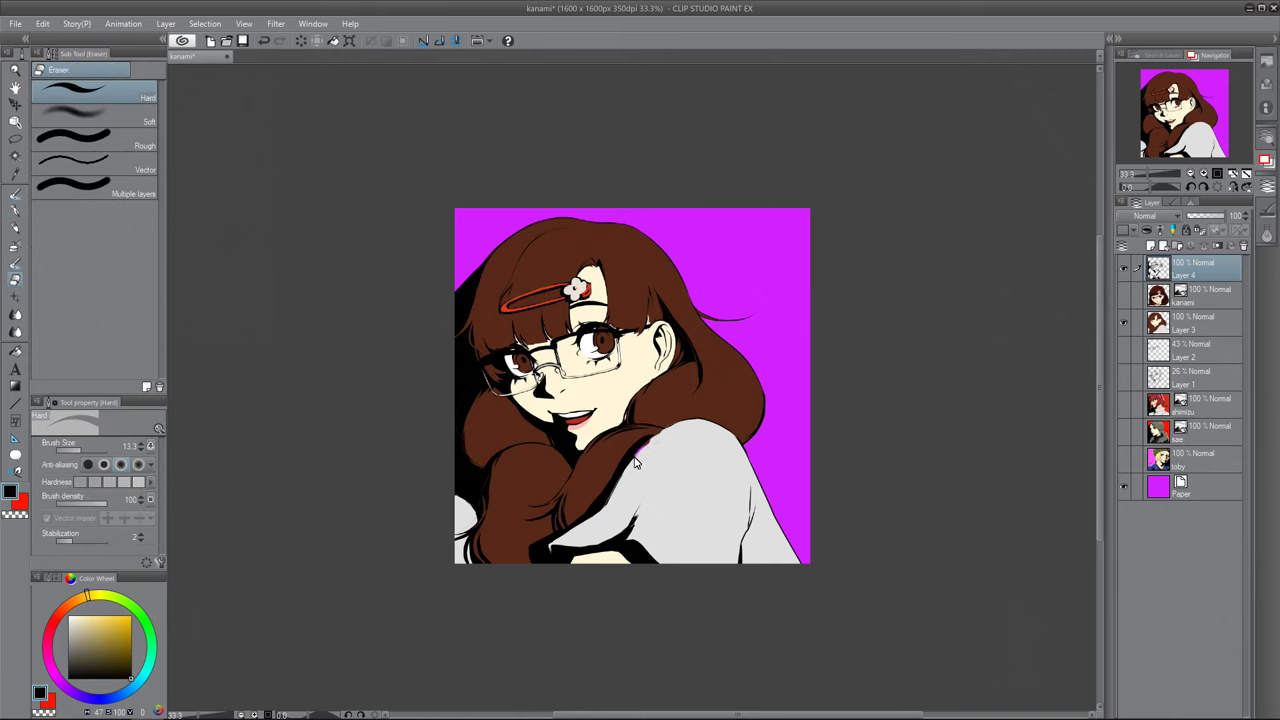
left_click(1195, 327)
key("b")
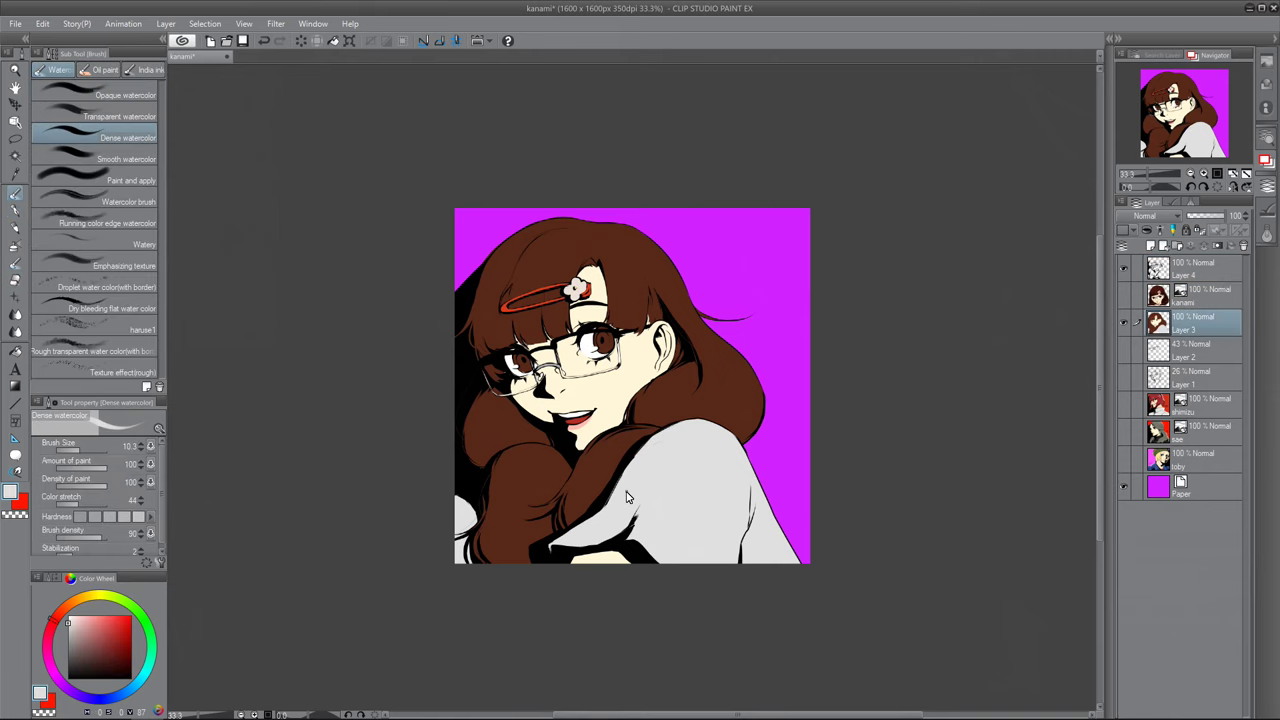
Step: Duplicate the Layer 4 line art, blur the copy, and set its opacity to 90%
left_click(1192, 268)
key("ctrl+c")
key("ctrl+v")
left_click(277, 24)
mouse_move(300, 41)
left_click(425, 73)
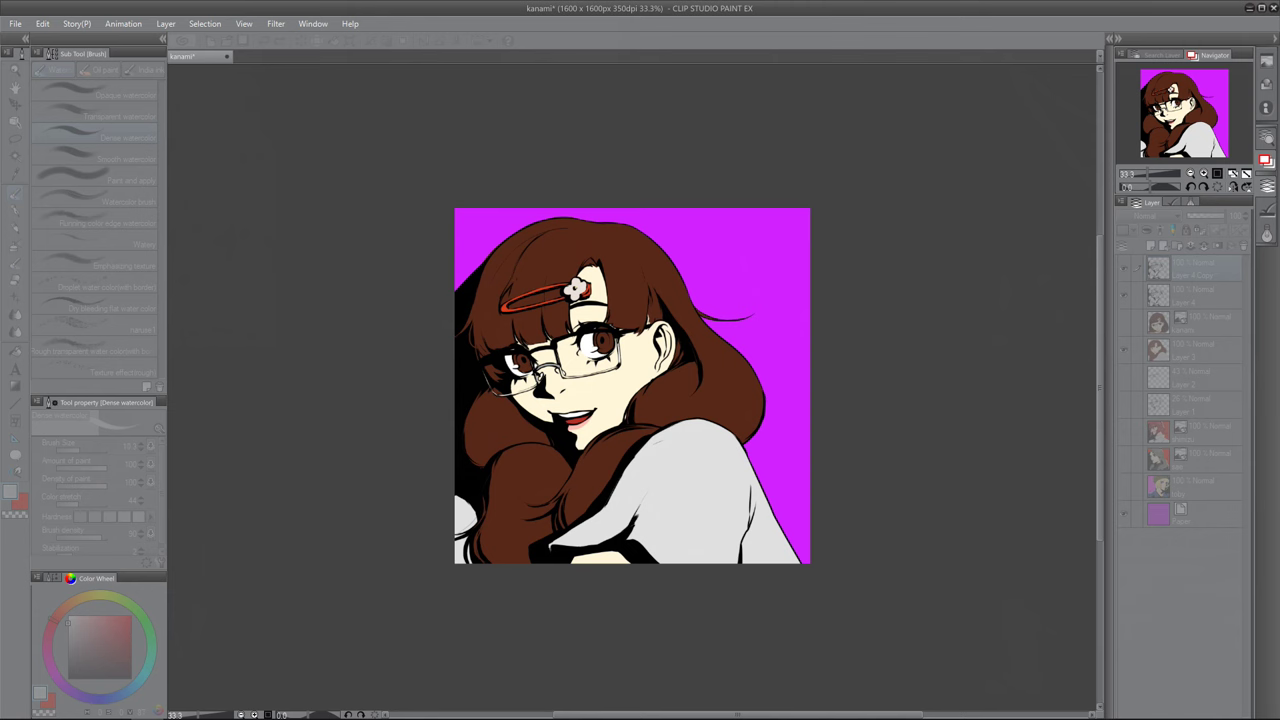
left_click_drag(680, 345, 589, 335)
left_click(539, 455)
left_click(1221, 216)
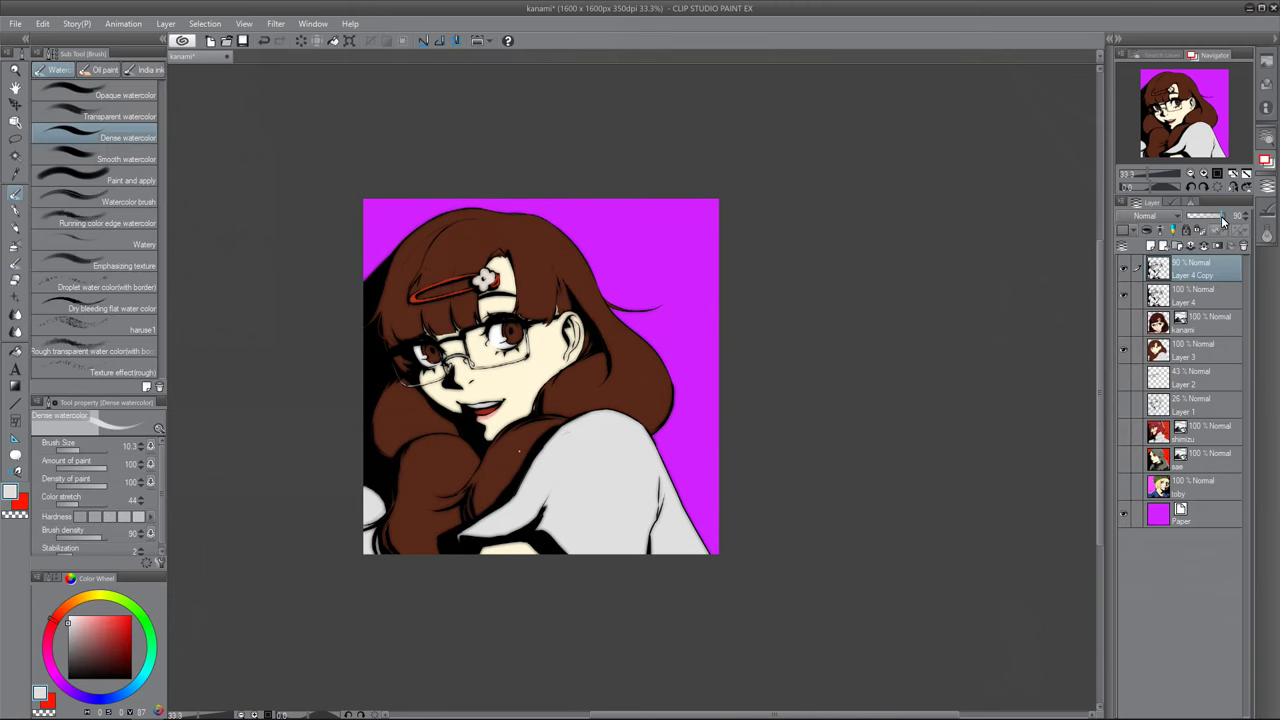
scroll(388, 497, "up", 5)
scroll(388, 495, "up", 2)
scroll(1024, 324, "down", 1)
left_click_drag(1098, 355, 1098, 324)
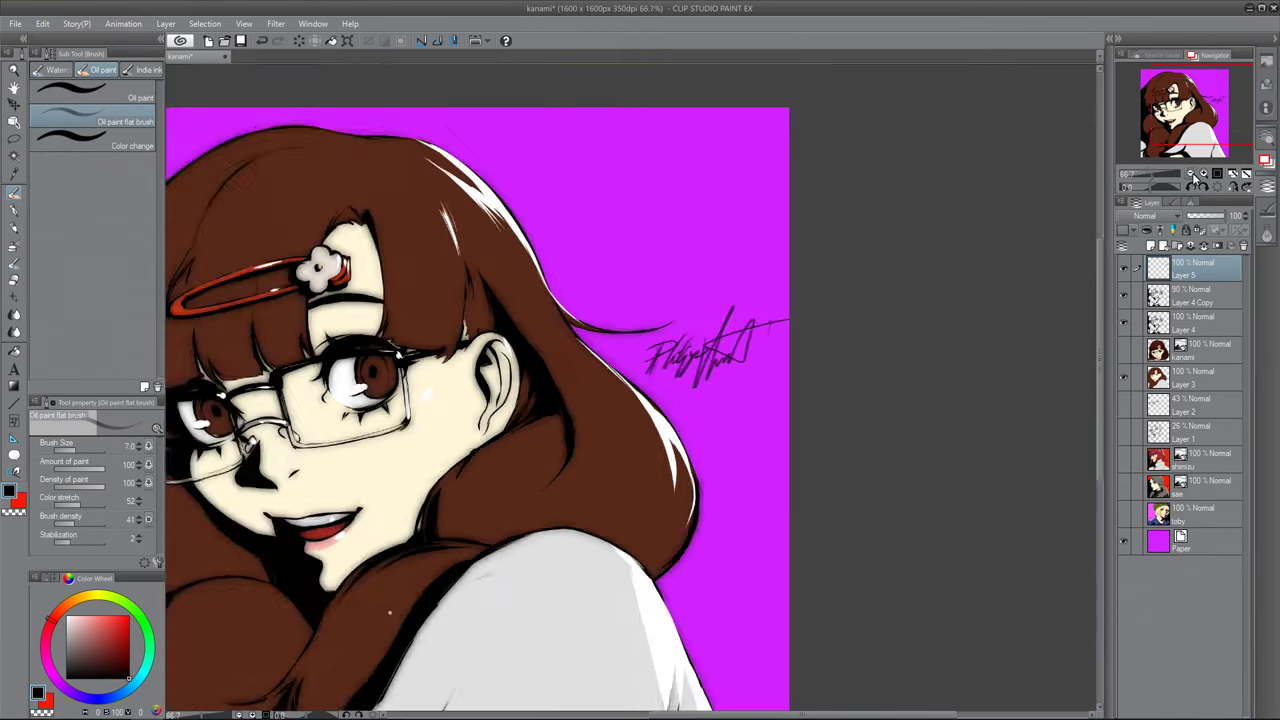
Step: Lasso the signature on Layer 5, shrink it, and place it at the canvas's right edge between the hair and shoulder
scroll(908, 342, "down", 2)
key("m")
mouse_move(680, 395)
left_mouse_down()
mouse_move(670, 343)
mouse_move(660, 393)
left_mouse_up()
key("ctrl+t")
mouse_move(692, 358)
left_mouse_down()
mouse_move(697, 466)
mouse_move(386, 271)
mouse_move(686, 488)
left_mouse_up()
left_click_drag(727, 438, 714, 452)
key("Return")
key("ctrl+d")
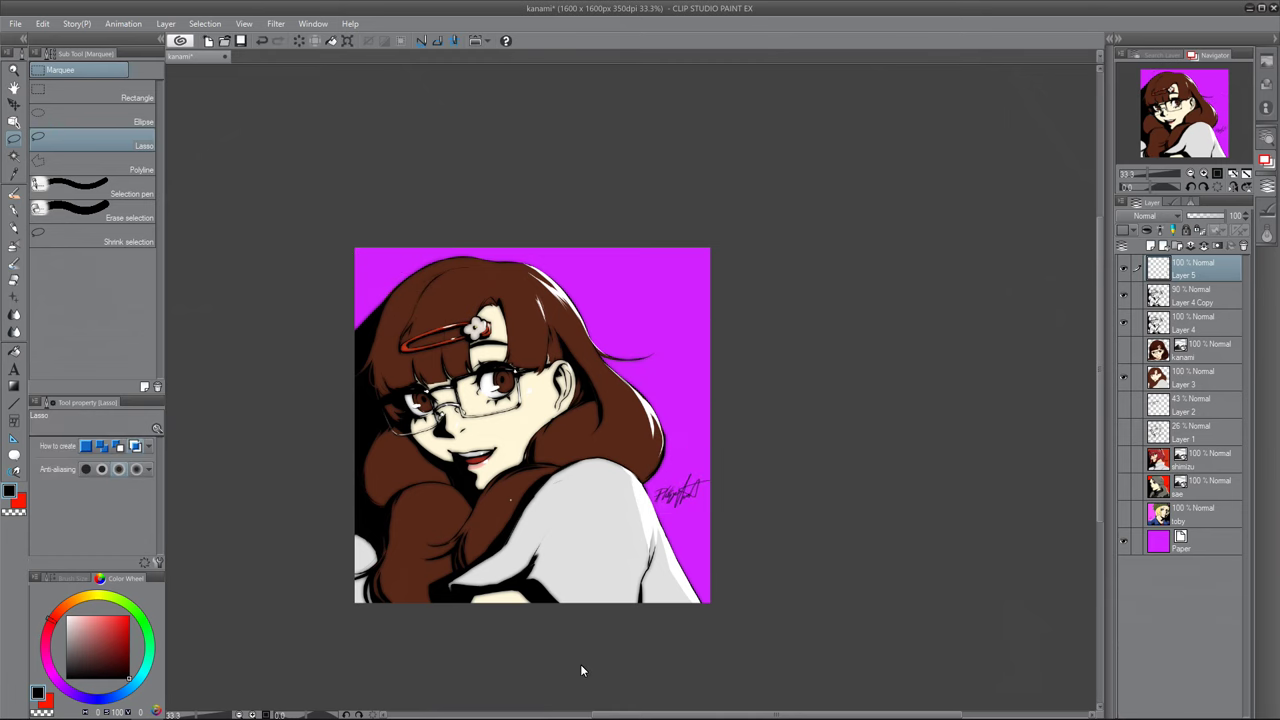
Step: Try different opacities for Layer 4 and Layer 4 Copy, including 50% and 84% on the copy
key("e")
key("alt+bracketleft")
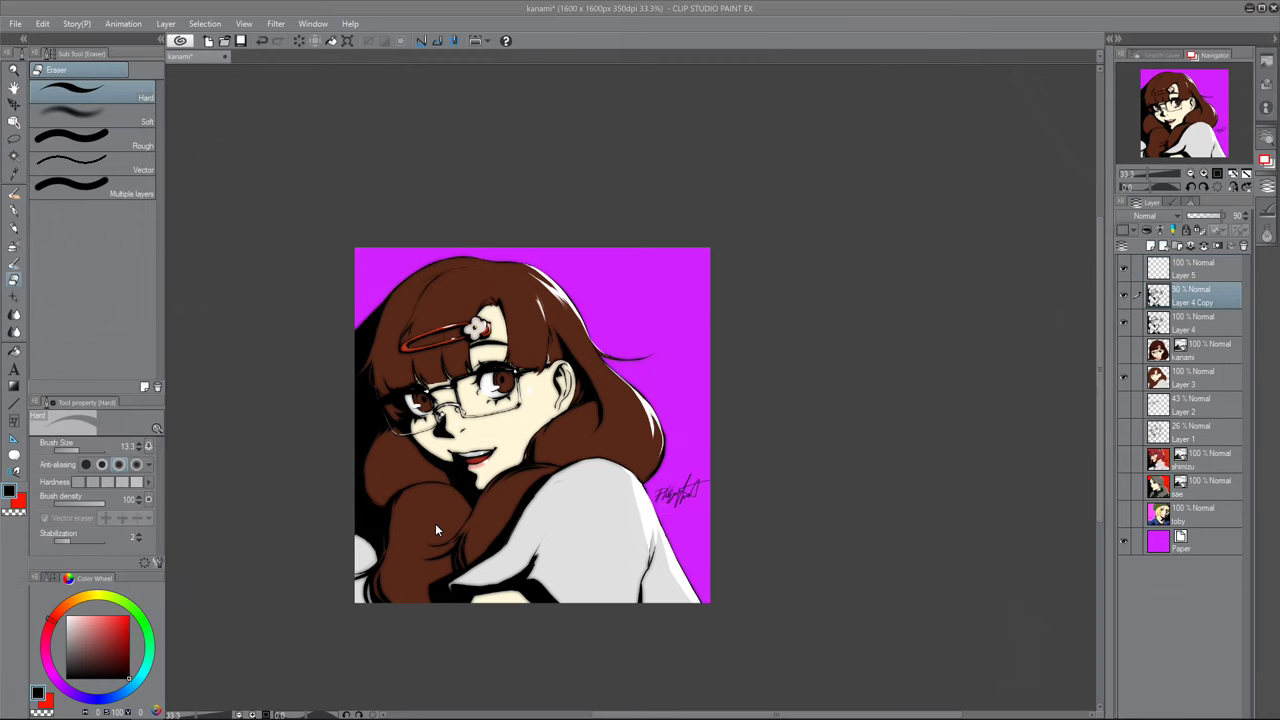
left_click(1213, 324)
left_click_drag(1211, 216, 1222, 218)
key("ctrl+z")
key("alt+bracketright")
left_click(1218, 218)
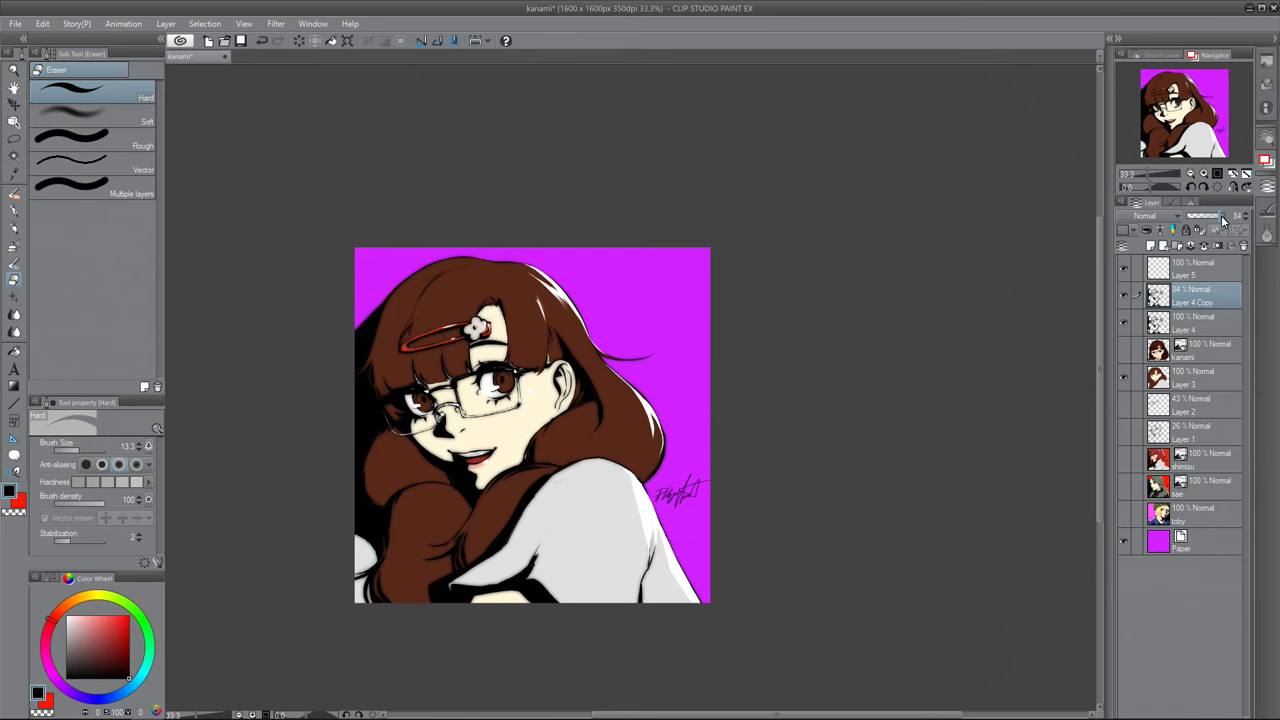
Step: Select the layers from Layer 5 down to Layer 3 and scale the portrait up slightly within the canvas
left_click(1124, 487)
left_click(1124, 487)
left_click(1200, 270)
left_click(1203, 386, "shift")
key("o")
right_click(575, 438)
left_click(690, 574)
left_click_drag(711, 603, 688, 571)
key("Return")
Step: Delete the lassoed signature beside the shoulder from Layer 5
left_click(1200, 270)
left_click(14, 139)
mouse_move(668, 486)
left_mouse_down()
mouse_move(692, 507)
mouse_move(706, 488)
left_mouse_up()
key("Delete")
key("ctrl+d")
left_click(14, 280)
left_click(1175, 316)
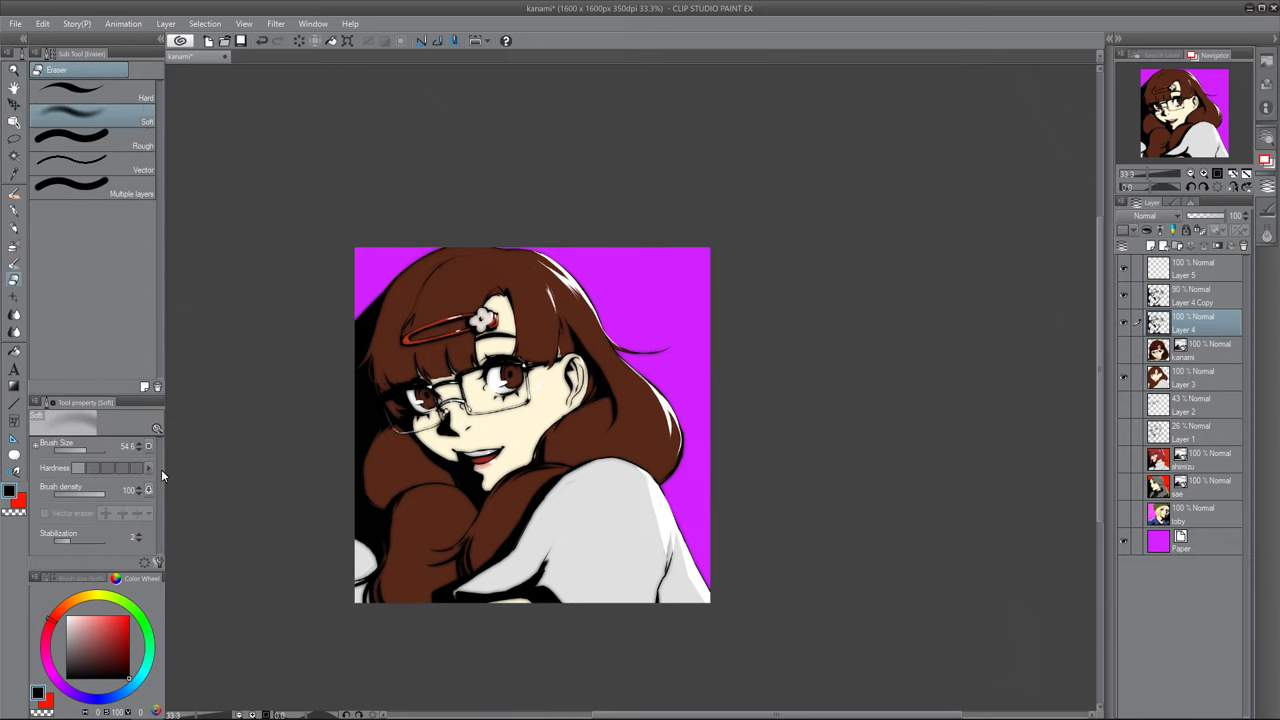
left_click(92, 92)
left_click(1166, 301)
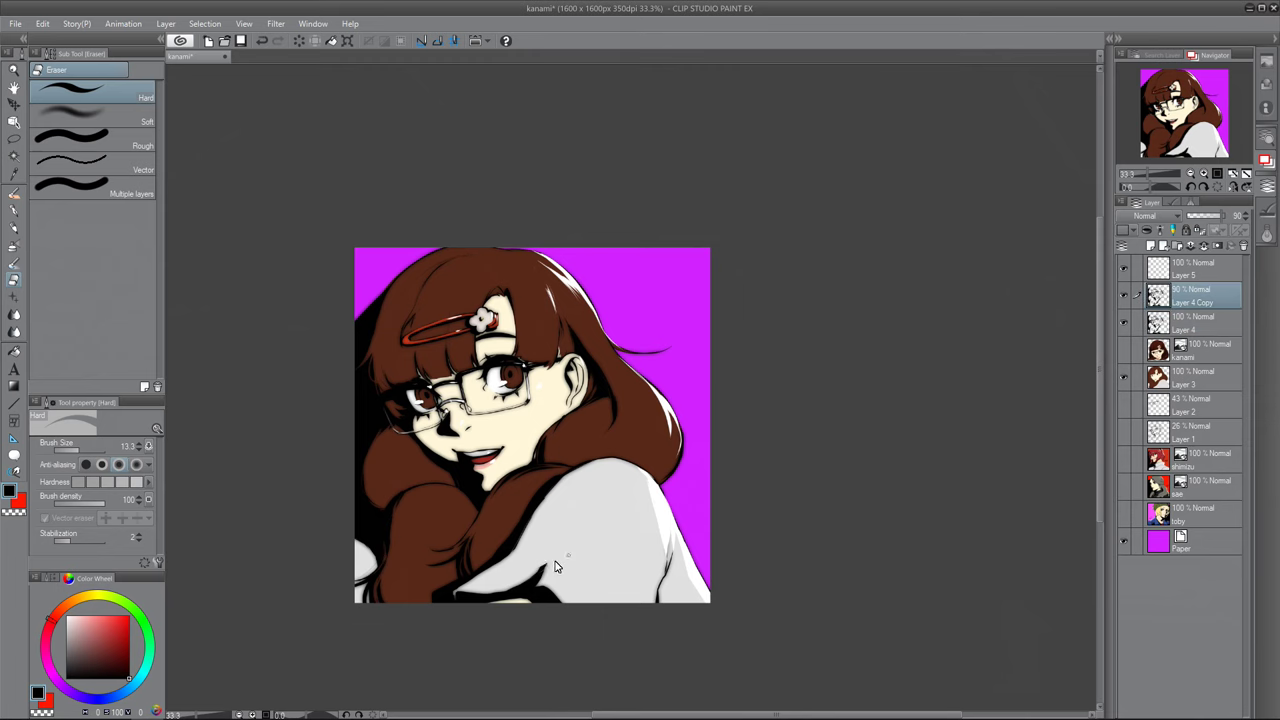
Step: Add a new layer above Layer 5 and write a black signature in the purple background beside the hair
left_click(1188, 270)
left_click(1124, 514)
left_click(1124, 514)
left_click(1150, 246)
left_click(15, 193)
mouse_move(600, 312)
left_mouse_down()
mouse_move(605, 287)
mouse_move(692, 264)
mouse_move(670, 274)
left_mouse_up()
Step: Scale down the new signature and place it at the canvas's right edge, just above the shoulder
left_click(14, 121)
right_click(637, 294)
left_click(717, 426)
left_click_drag(645, 290, 713, 491)
key("Return")
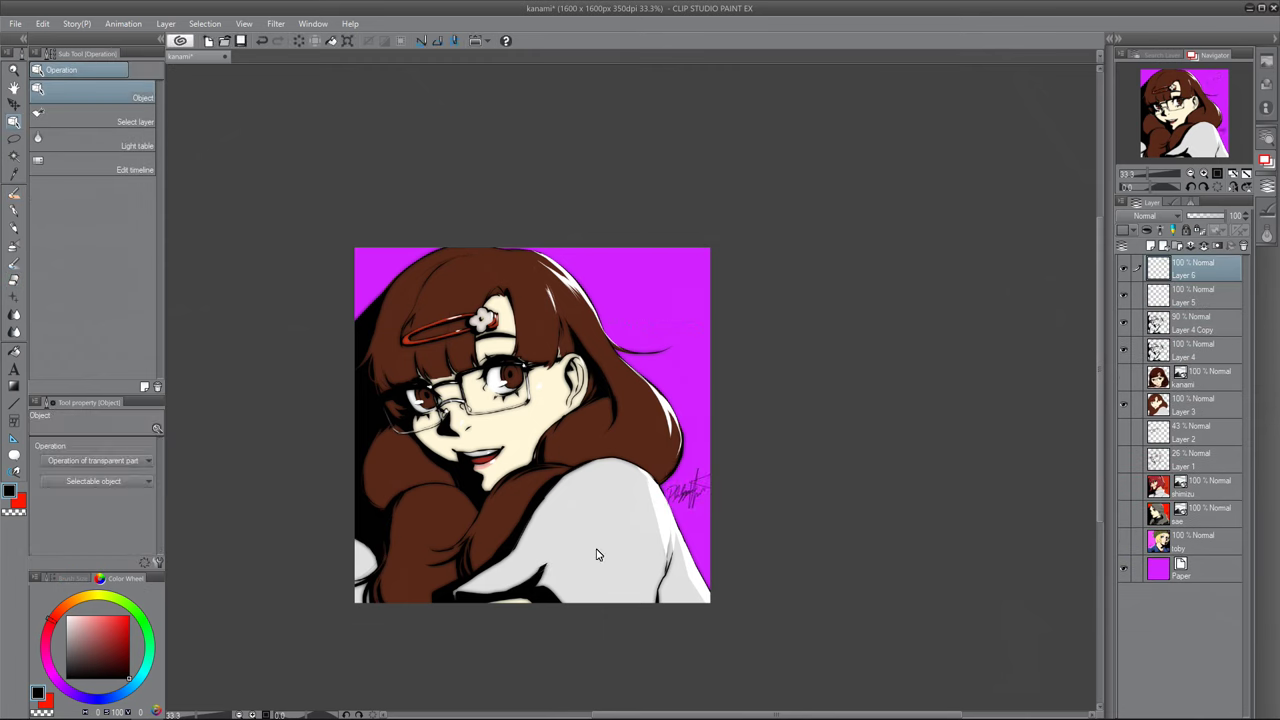
Step: Save the kanami document and save a PNG copy as kanami.png in the Scanned Drawings folder
key("ctrl+s")
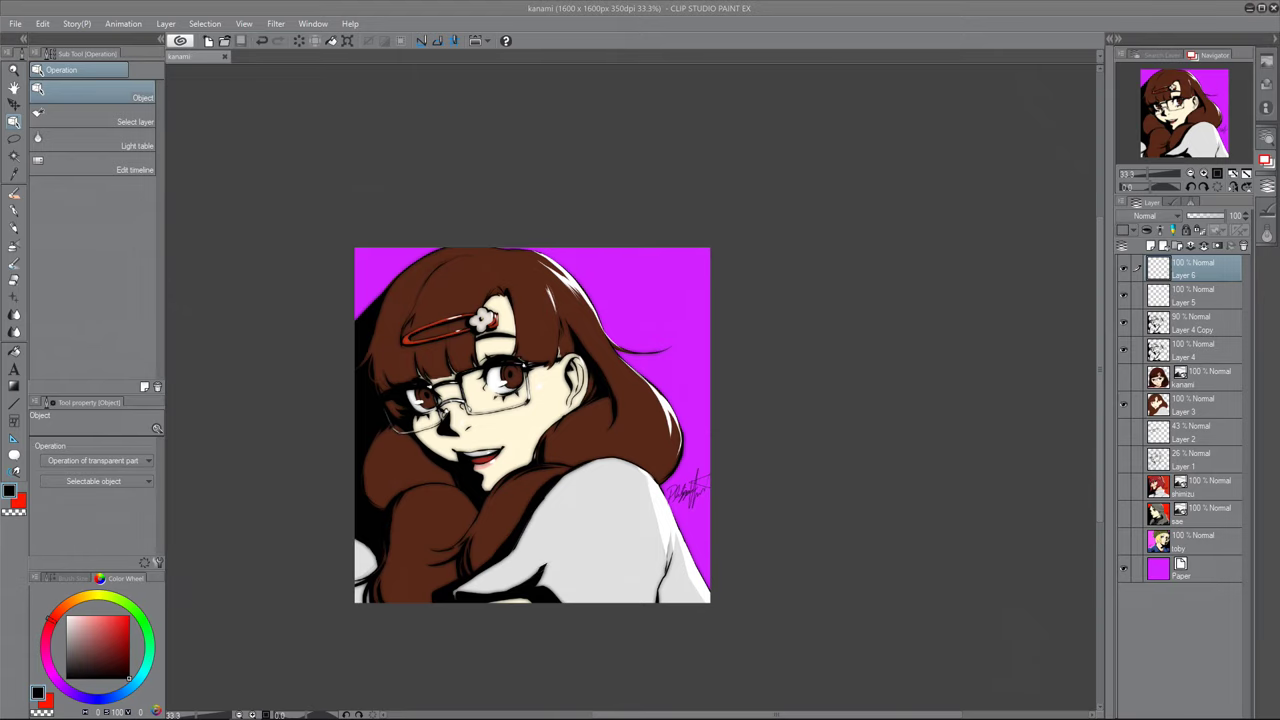
left_click(15, 24)
left_click(63, 143)
left_click(162, 309)
left_click(140, 353)
left_click(517, 338)
Step: Save another PNG copy as kanami.png in the comissions folder, replacing the existing file
left_click(15, 23)
left_click(60, 157)
left_click(229, 105)
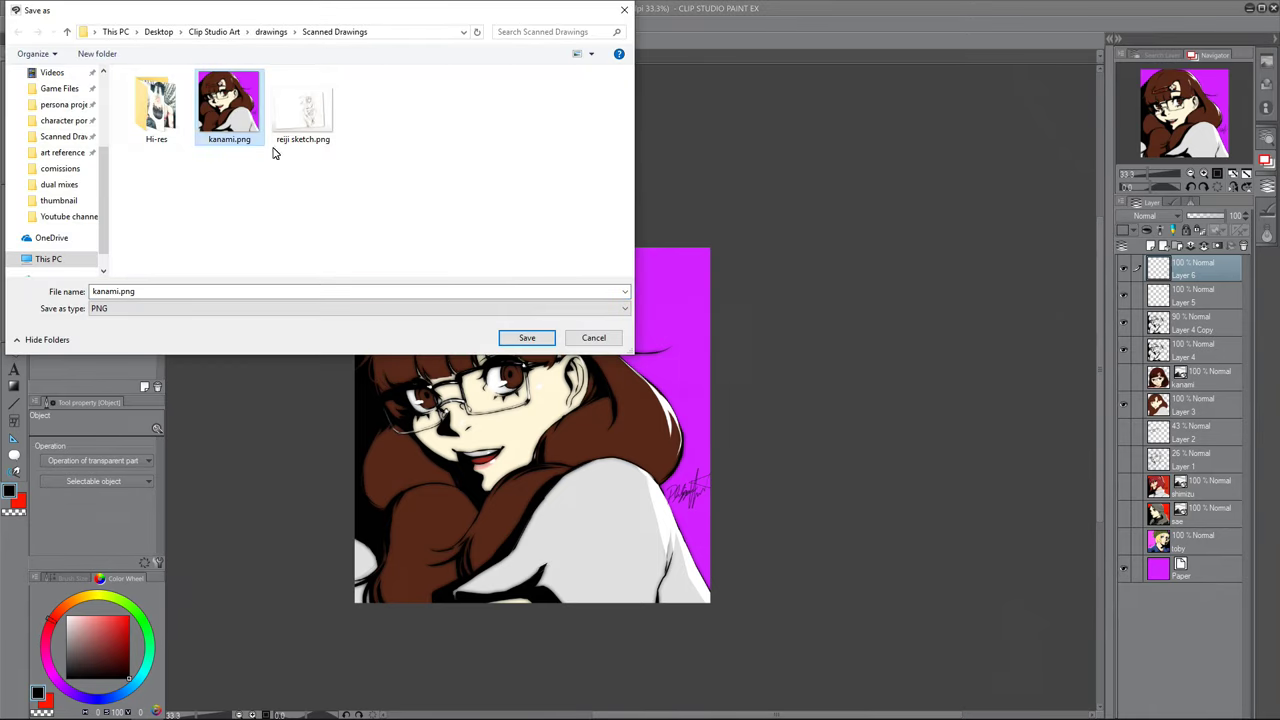
left_click(60, 169)
key("ctrl+v")
left_click(308, 282)
left_click(527, 338)
left_click(686, 367)
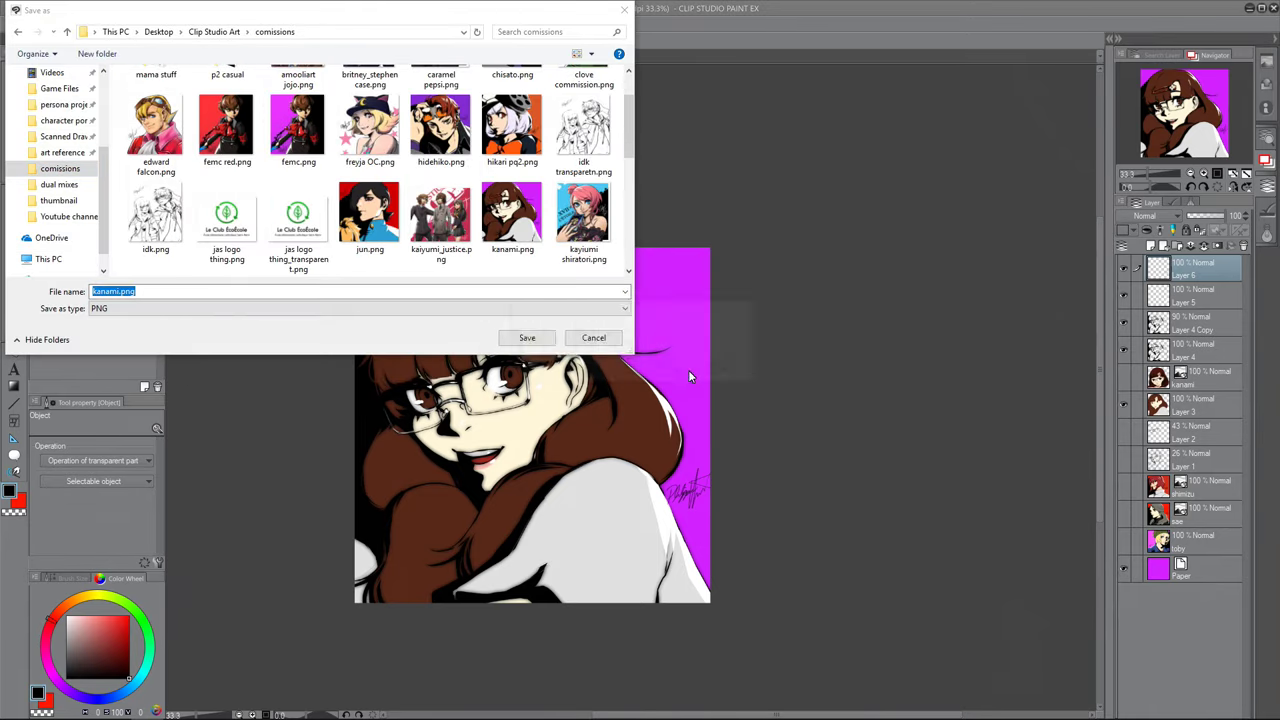